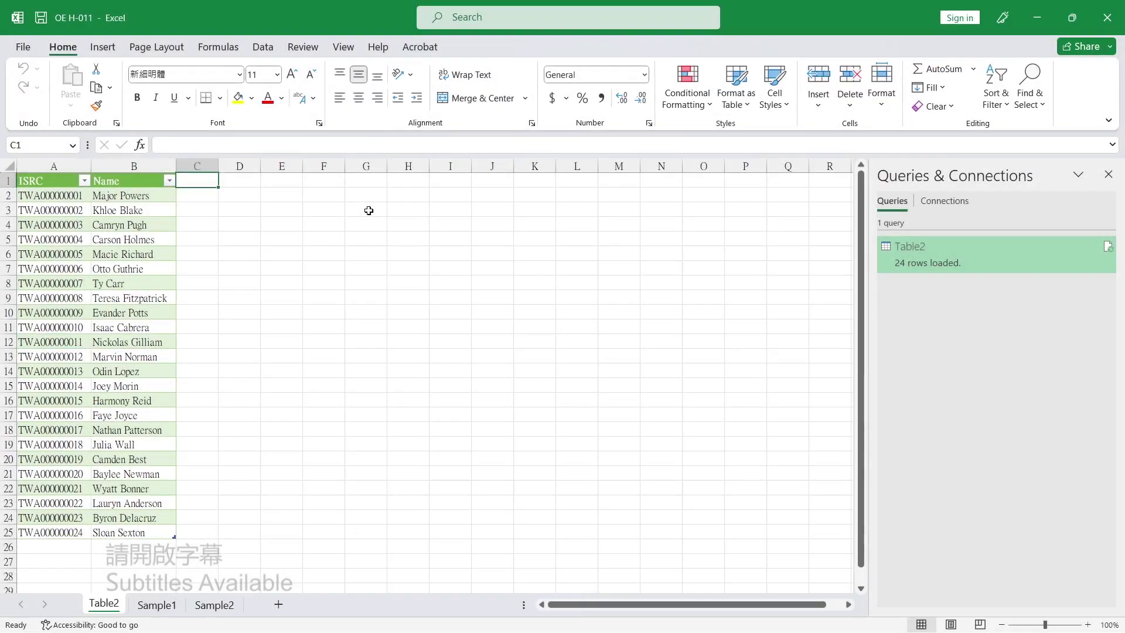
# Add a Comment header in C1 and copy row 8's ISRC TWA000000007 into its Comment cell
pyautogui.write('Comm')
pyautogui.write('t')
pyautogui.press('Return')
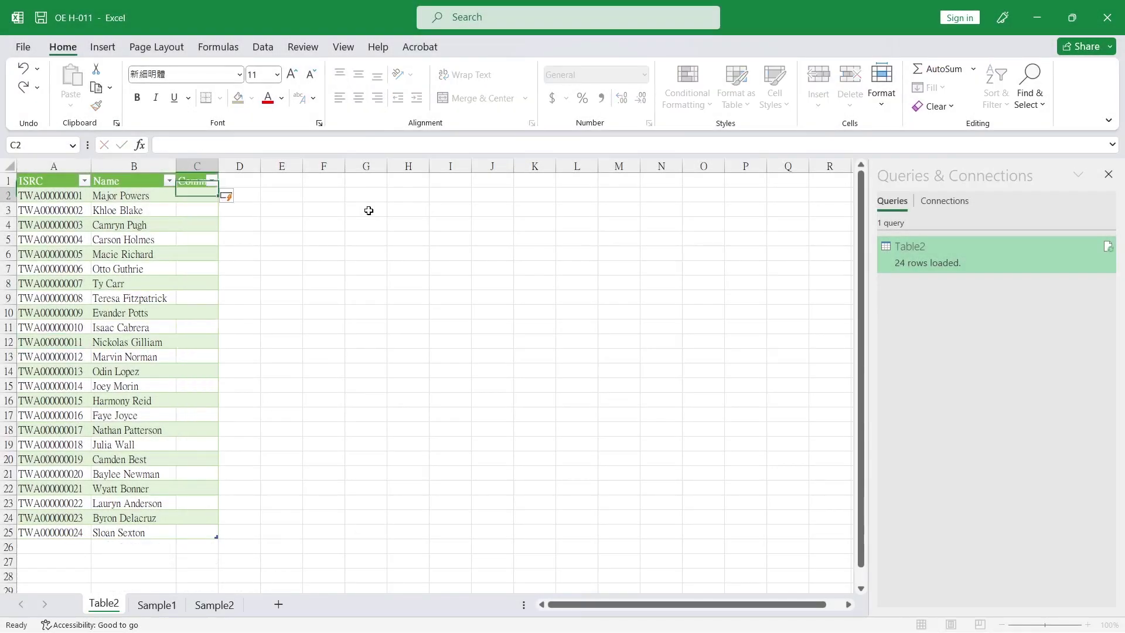
pyautogui.click(81, 281)
pyautogui.hotkey('ctrl', 'c')
pyautogui.click(199, 283)
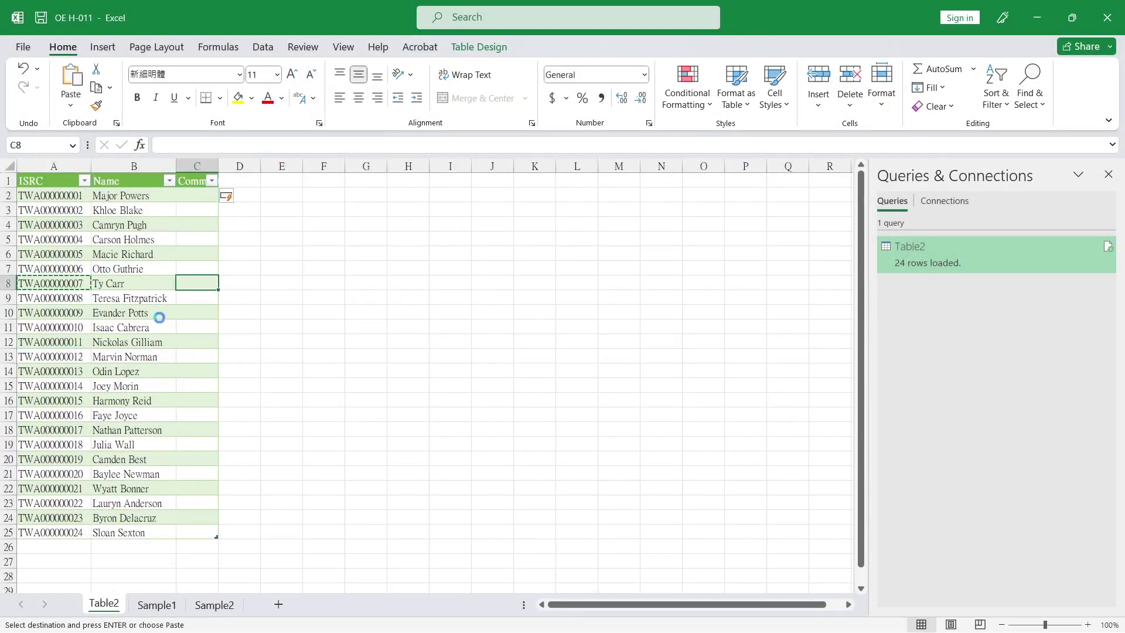
pyautogui.hotkey('ctrl', 'v')
# Copy row 15's ISRC TWA000000014 into its Comment cell and autofit column C
pyautogui.click(53, 386)
pyautogui.hotkey('ctrl', 'c')
pyautogui.click(201, 382)
pyautogui.hotkey('ctrl', 'v')
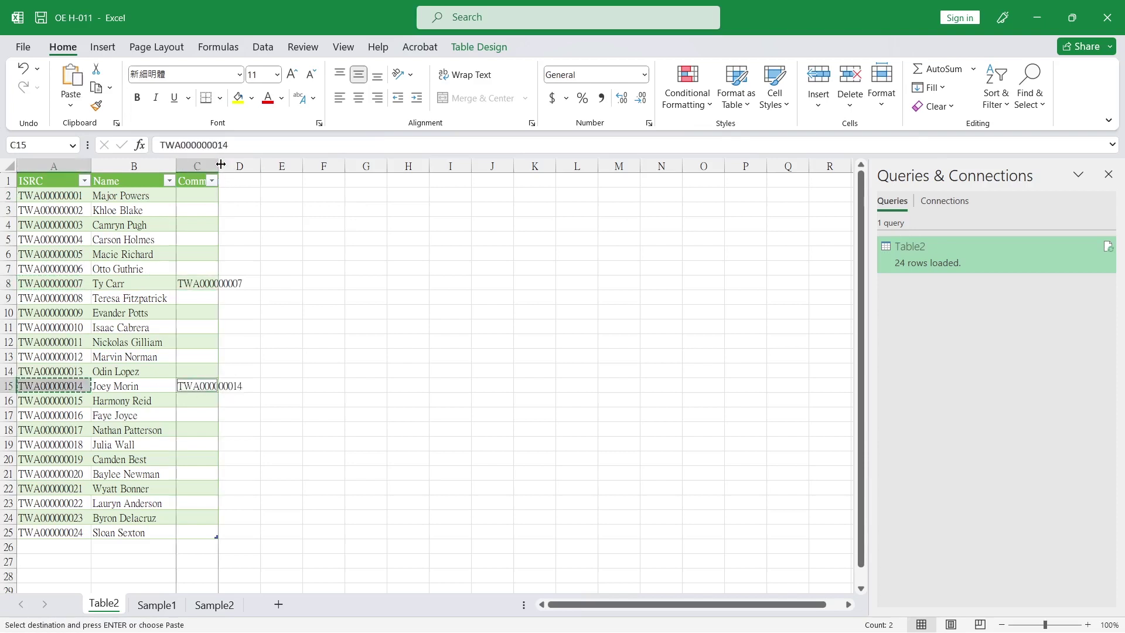
pyautogui.click(387, 328)
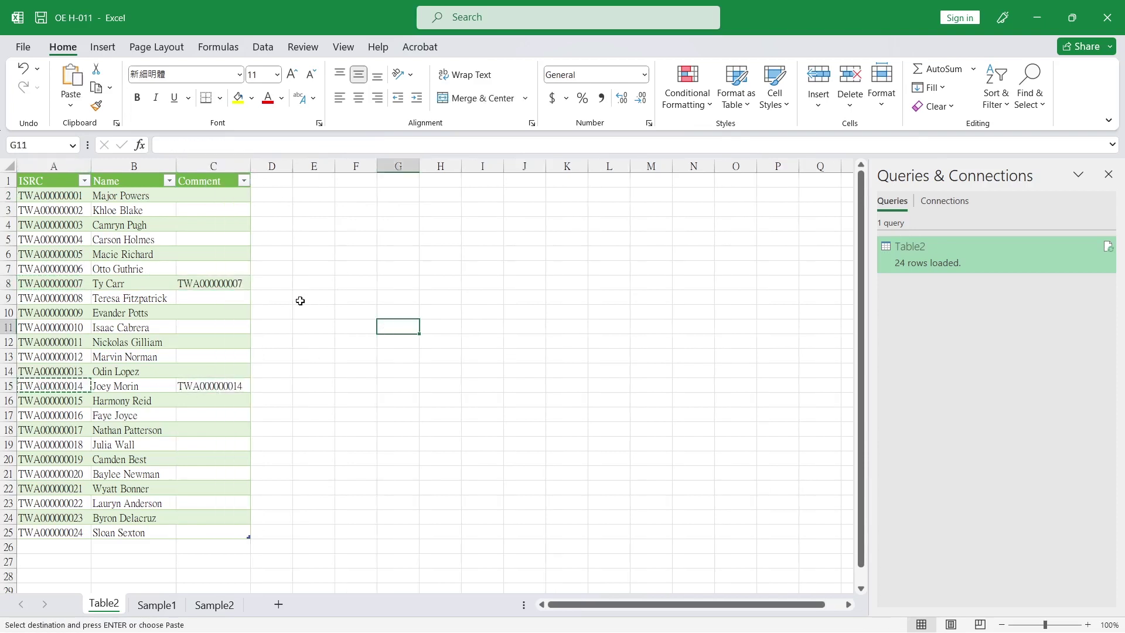
pyautogui.click(157, 605)
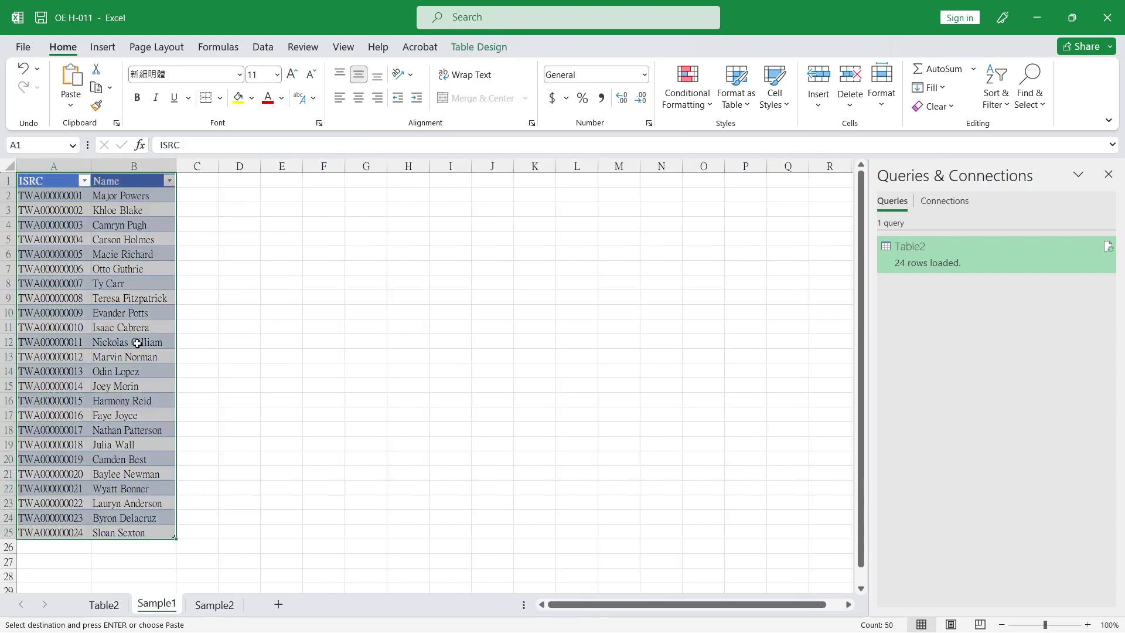
# Delete the TWA000000003 row (row 4) from the Sample1 source data
pyautogui.click(3, 223)
pyautogui.rightClick(2, 223)
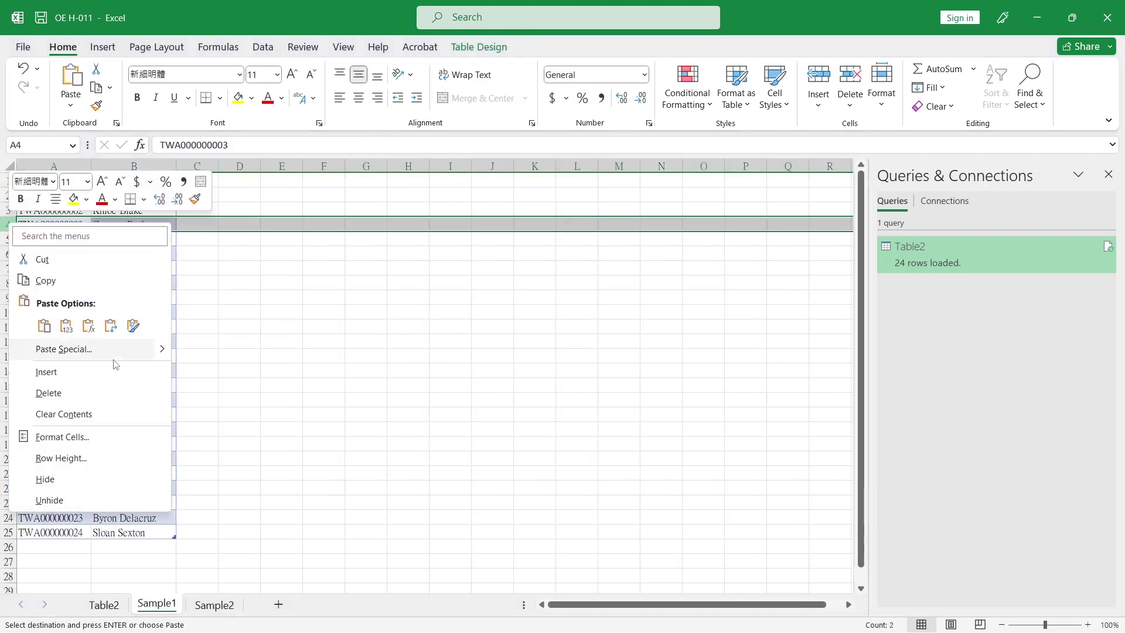
pyautogui.click(83, 393)
pyautogui.click(277, 358)
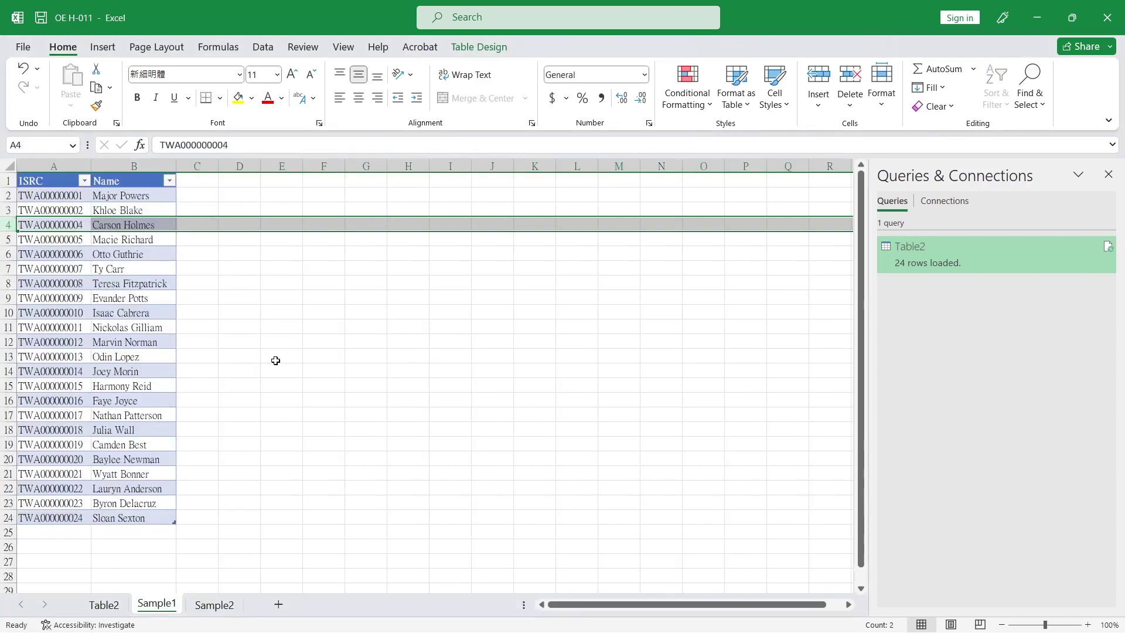
# Refresh the Table2 query and compare rows 8 and 15, whose comments are now misaligned
pyautogui.click(97, 606)
pyautogui.click(299, 355)
pyautogui.click(272, 356)
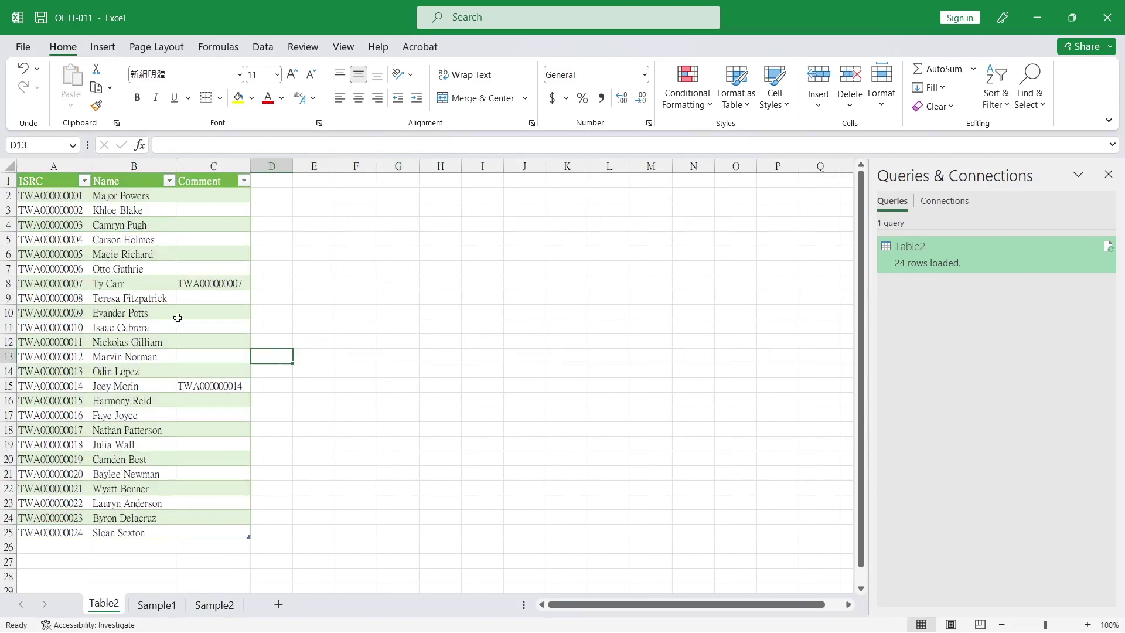
pyautogui.click(213, 313)
pyautogui.rightClick(1008, 253)
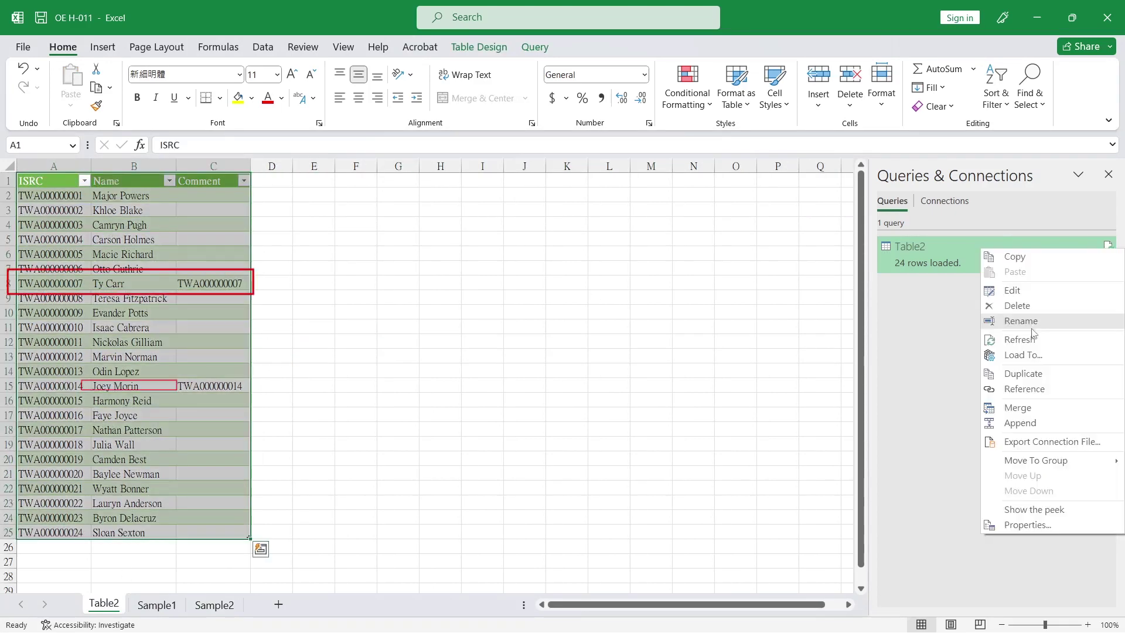
pyautogui.click(1030, 338)
pyautogui.click(371, 335)
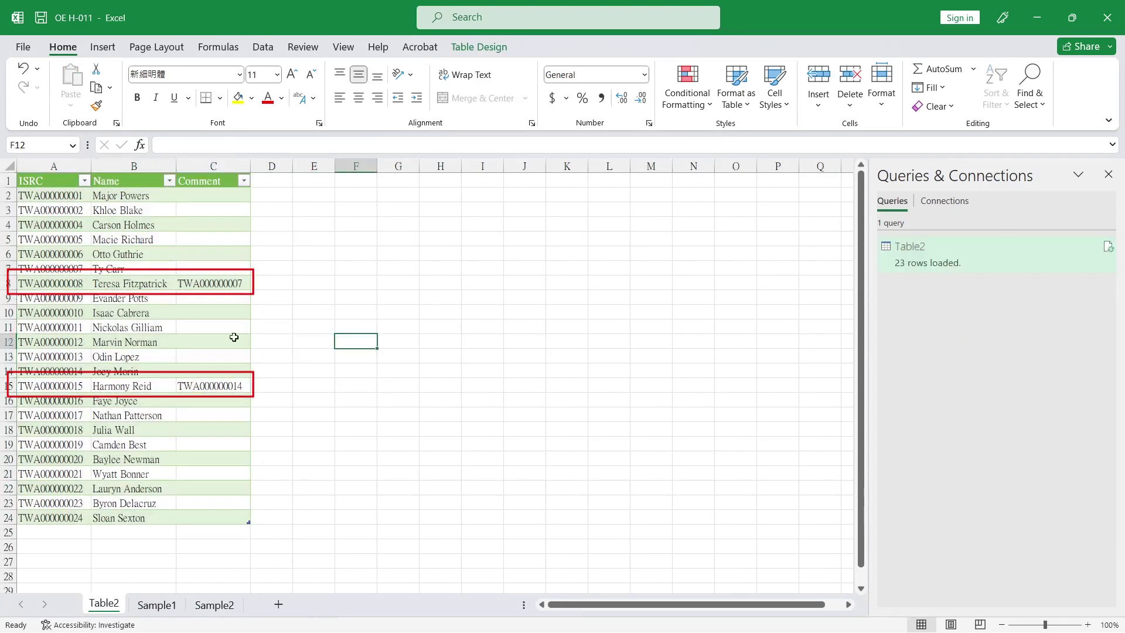
pyautogui.moveTo(56, 284); pyautogui.dragTo(193, 283)
pyautogui.moveTo(53, 386); pyautogui.dragTo(194, 387)
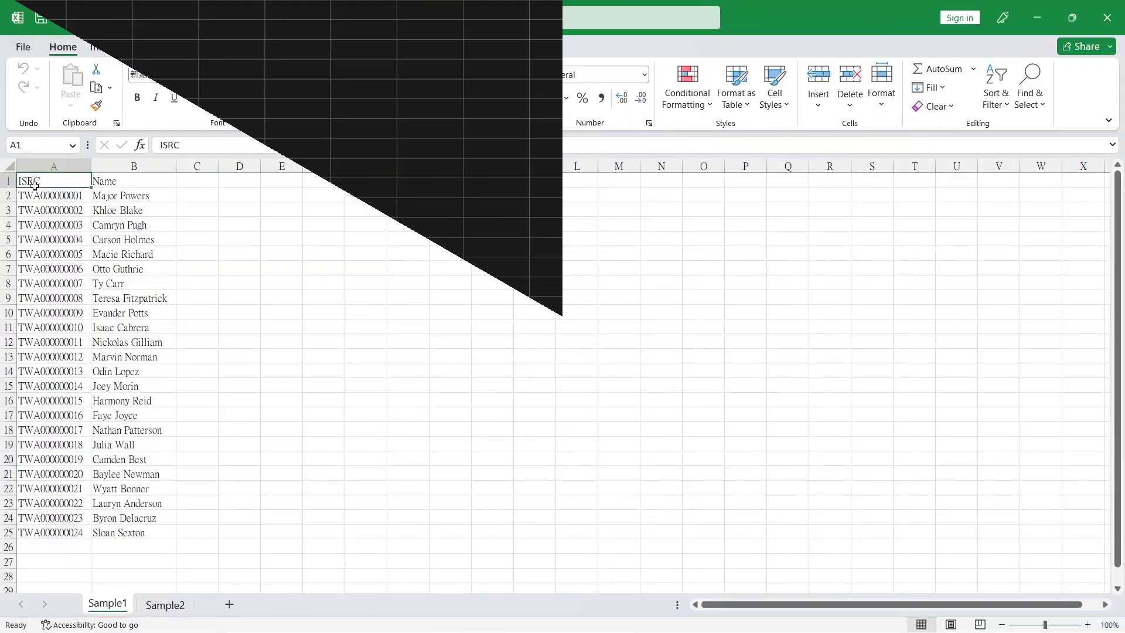
# Create a From Table/Range query from A1:B25 with headers and Close & Load it as Table1
pyautogui.moveTo(34, 186); pyautogui.dragTo(134, 533)
pyautogui.click(147, 312)
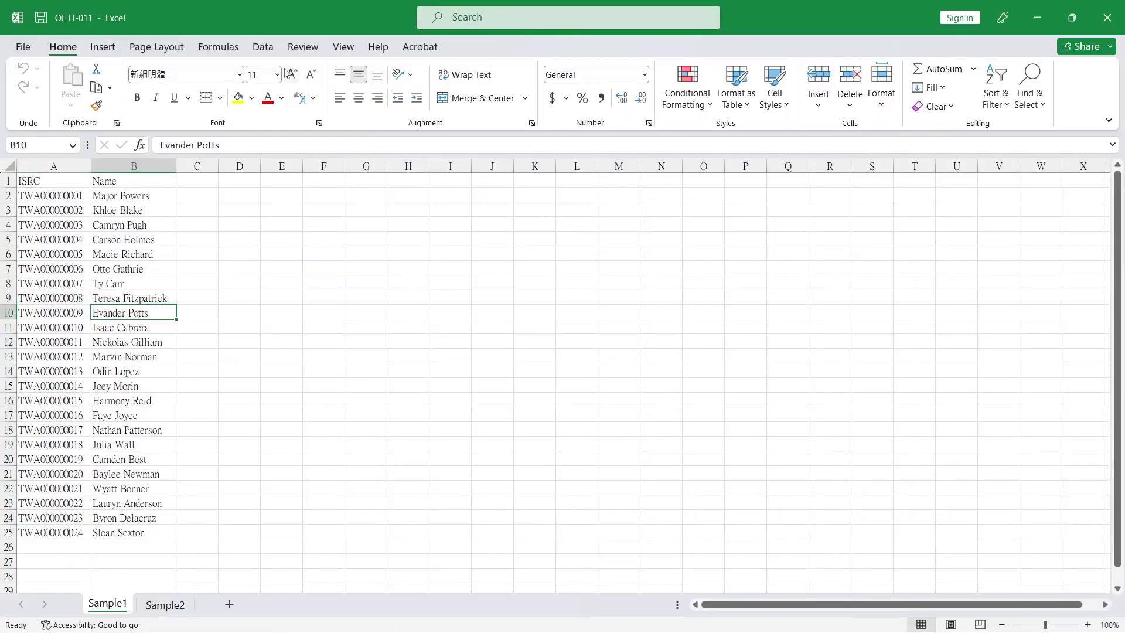
pyautogui.click(263, 47)
pyautogui.click(94, 107)
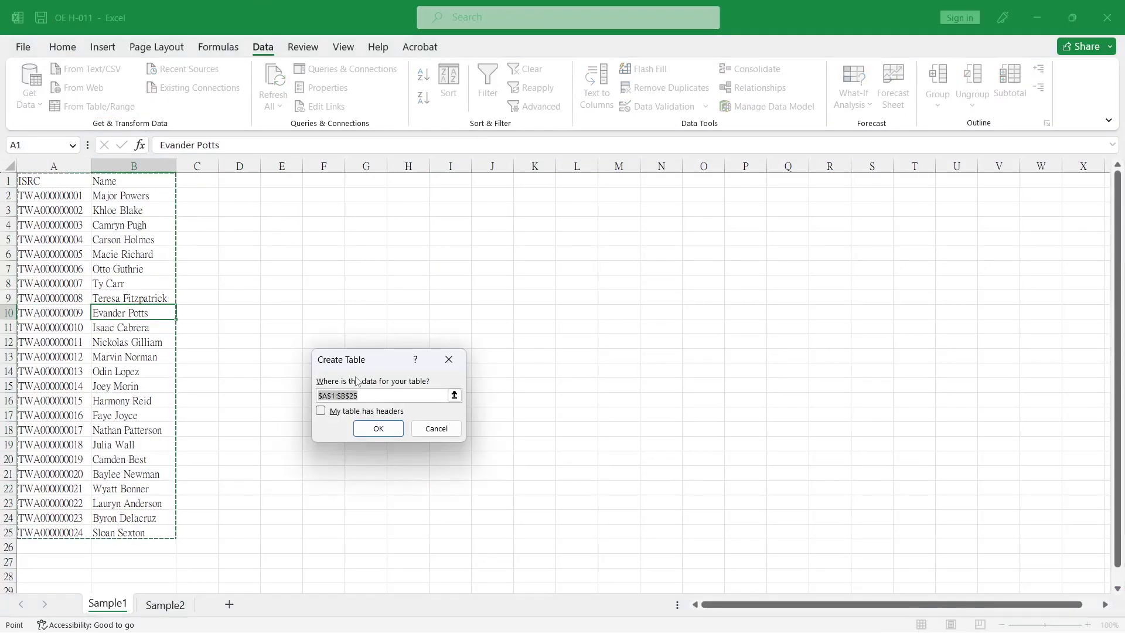
pyautogui.click(344, 413)
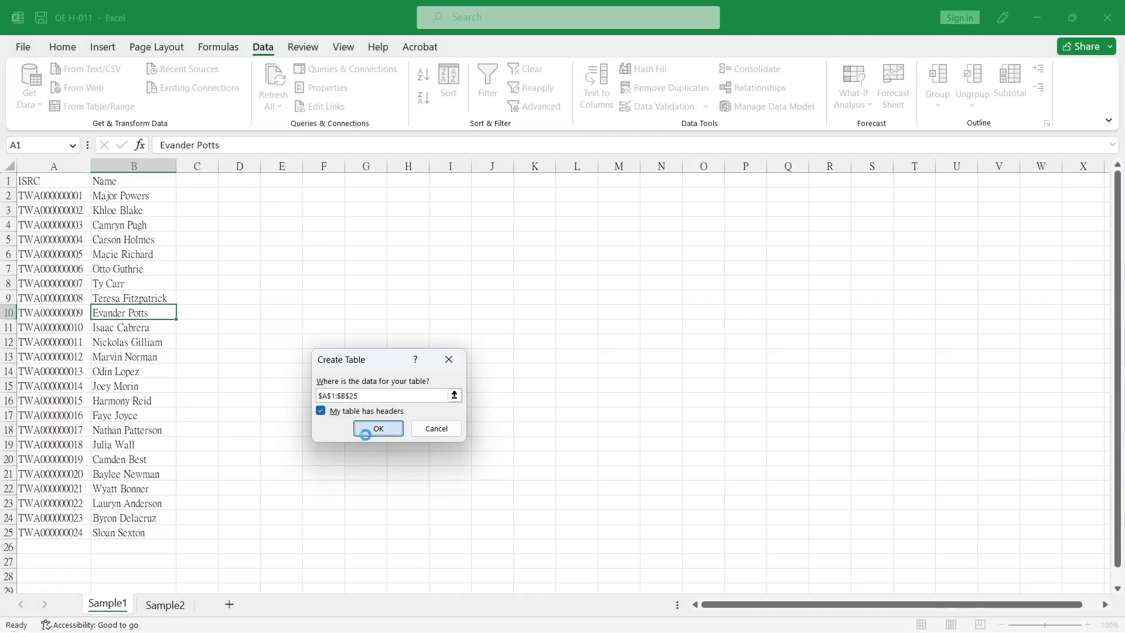
pyautogui.click(375, 428)
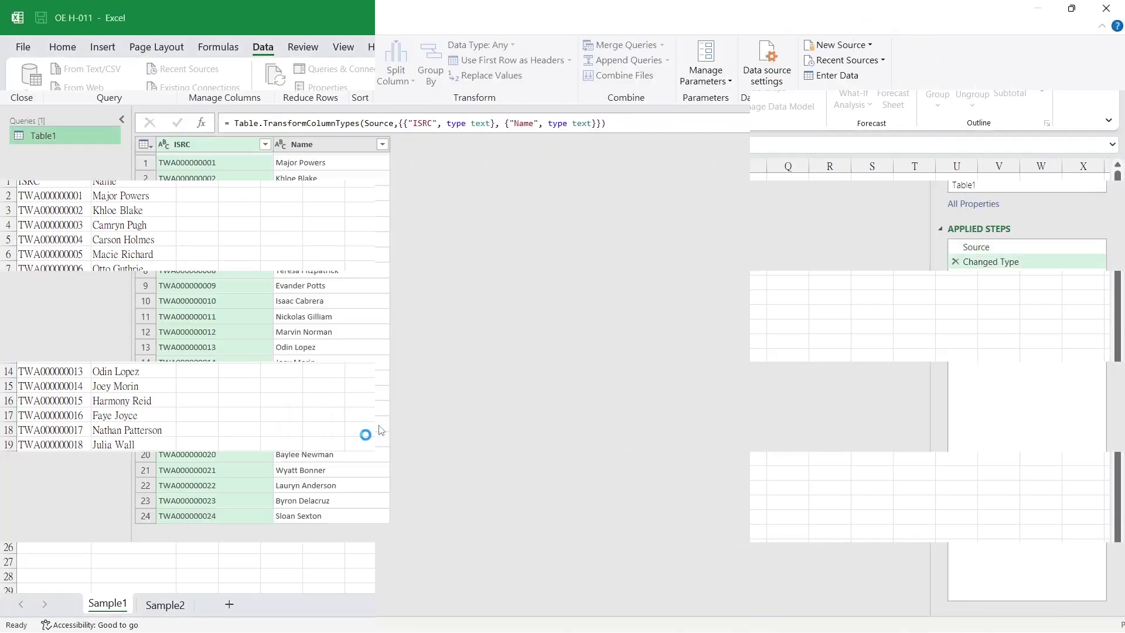
pyautogui.click(21, 56)
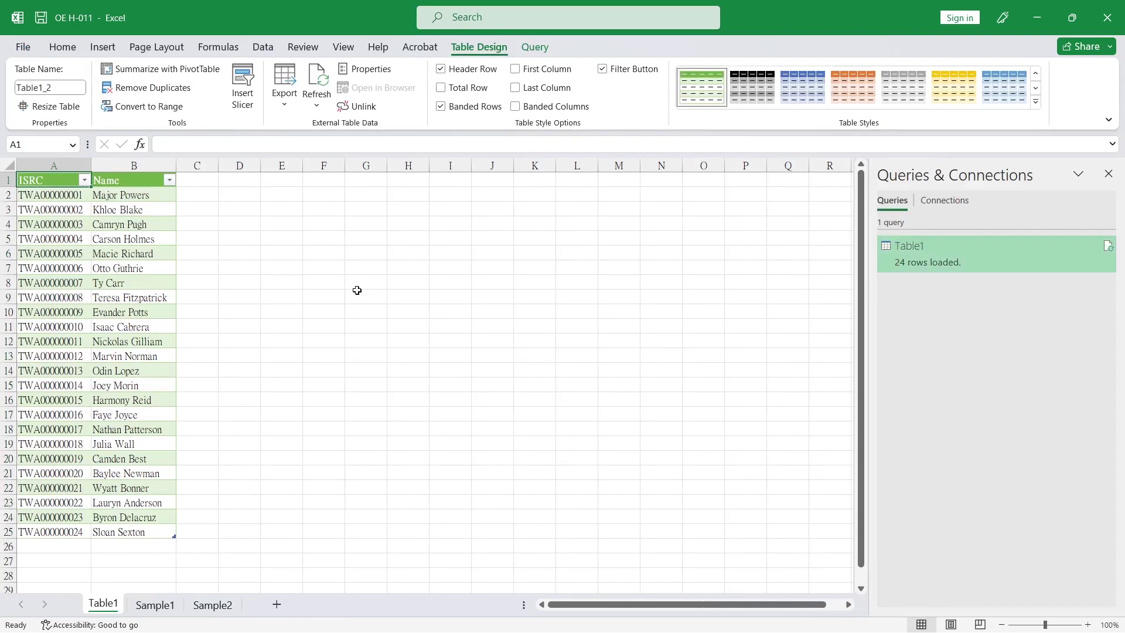
pyautogui.click(357, 293)
# Add a Comment header in C1 and copy ISRC TWA000000007 from A8 into C8
pyautogui.click(210, 181)
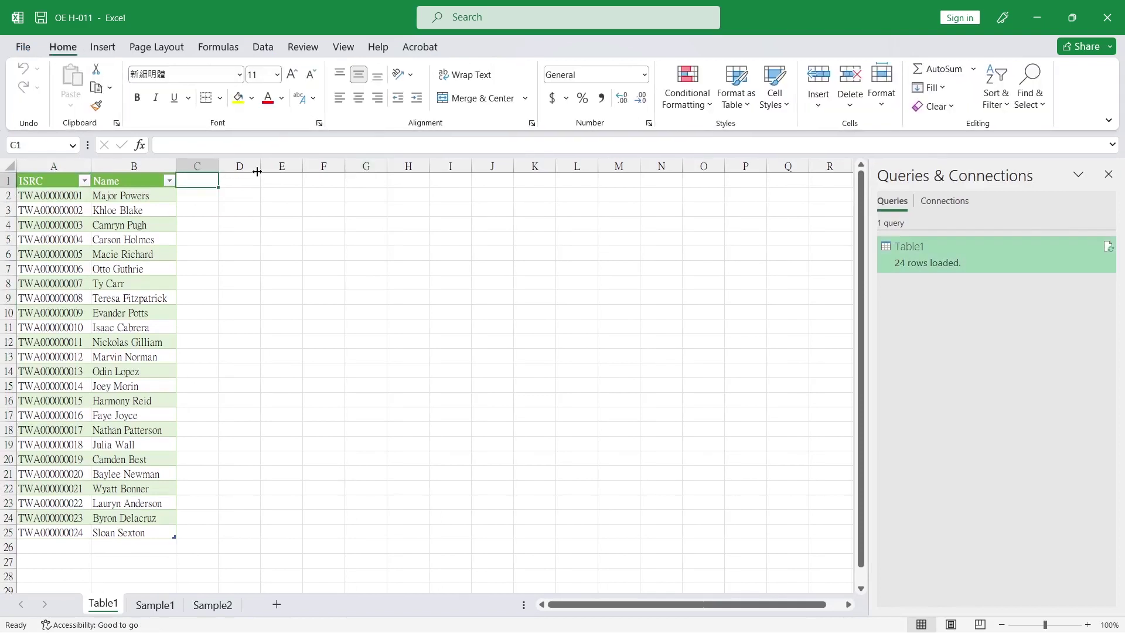
pyautogui.write('Comment')
pyautogui.press('Return')
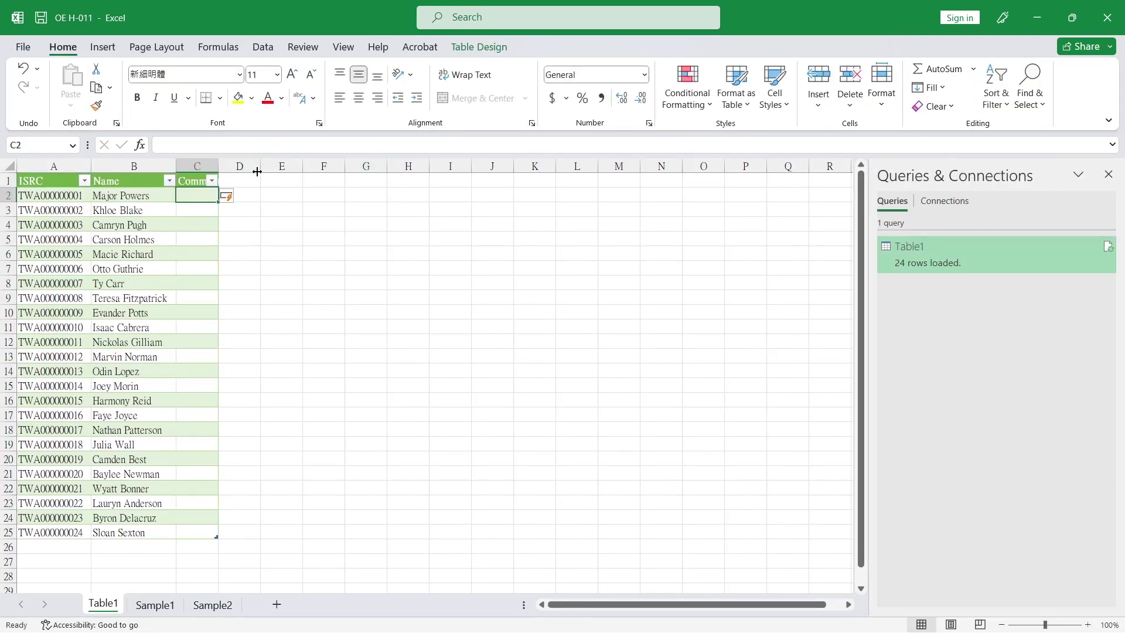
pyautogui.click(191, 269)
pyautogui.click(53, 283)
pyautogui.hotkey('ctrl', 'c')
pyautogui.click(187, 284)
pyautogui.hotkey('ctrl', 'v')
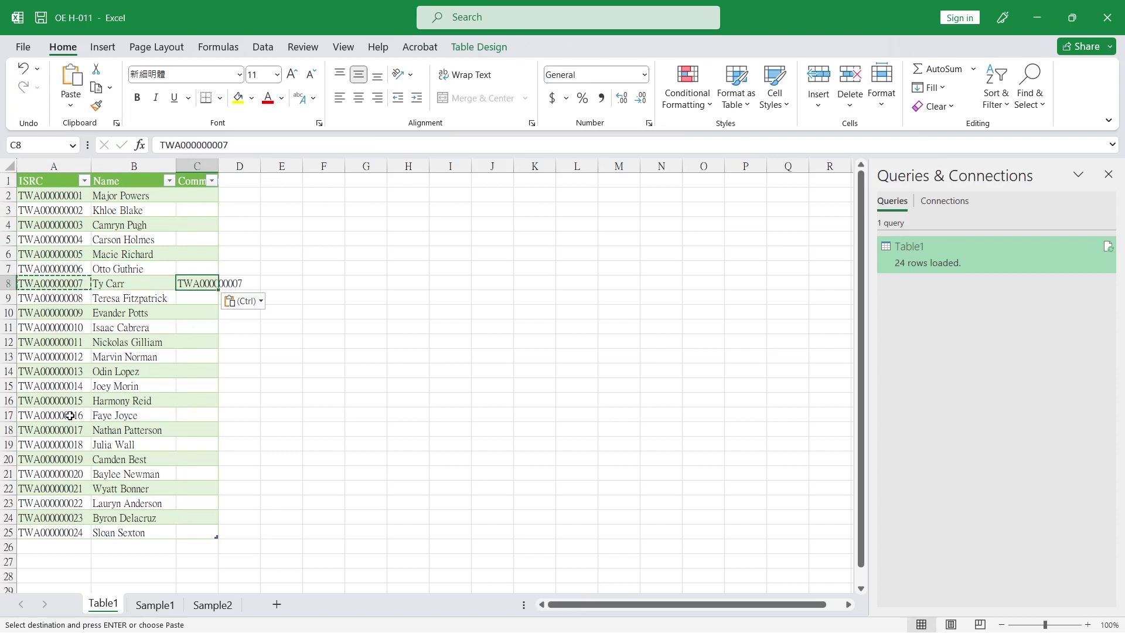
# Copy ISRC TWA000000016 from A17 into C17 and autofit column C
pyautogui.click(70, 416)
pyautogui.hotkey('ctrl', 'c')
pyautogui.click(196, 415)
pyautogui.hotkey('ctrl', 'v')
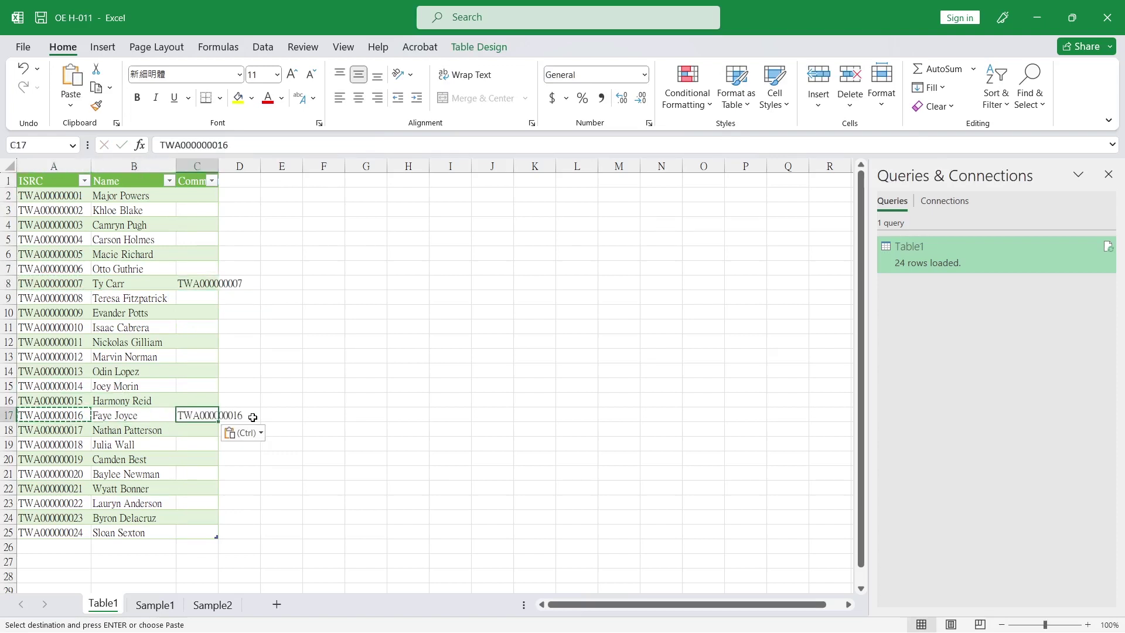
pyautogui.doubleClick(218, 166)
pyautogui.click(332, 259)
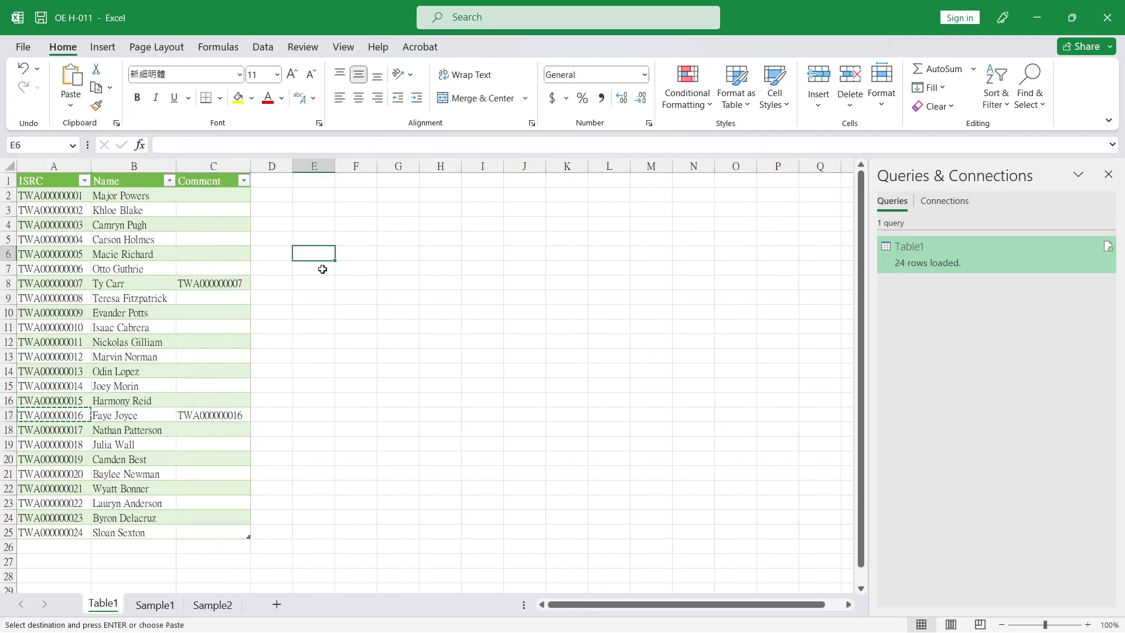
pyautogui.click(196, 279)
pyautogui.click(314, 298)
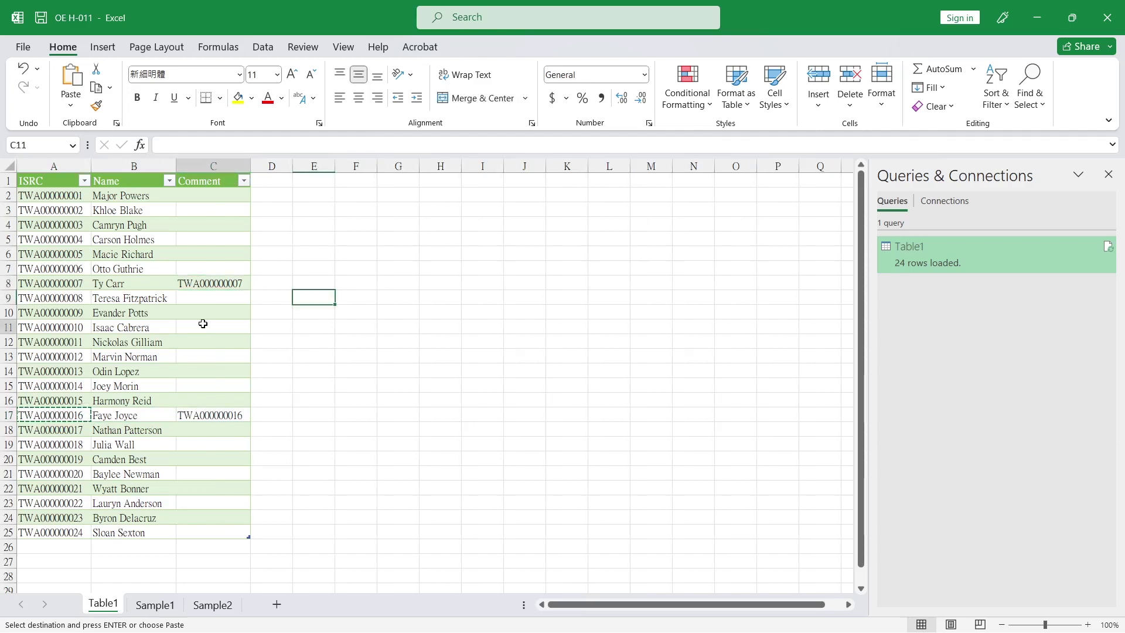
pyautogui.click(201, 326)
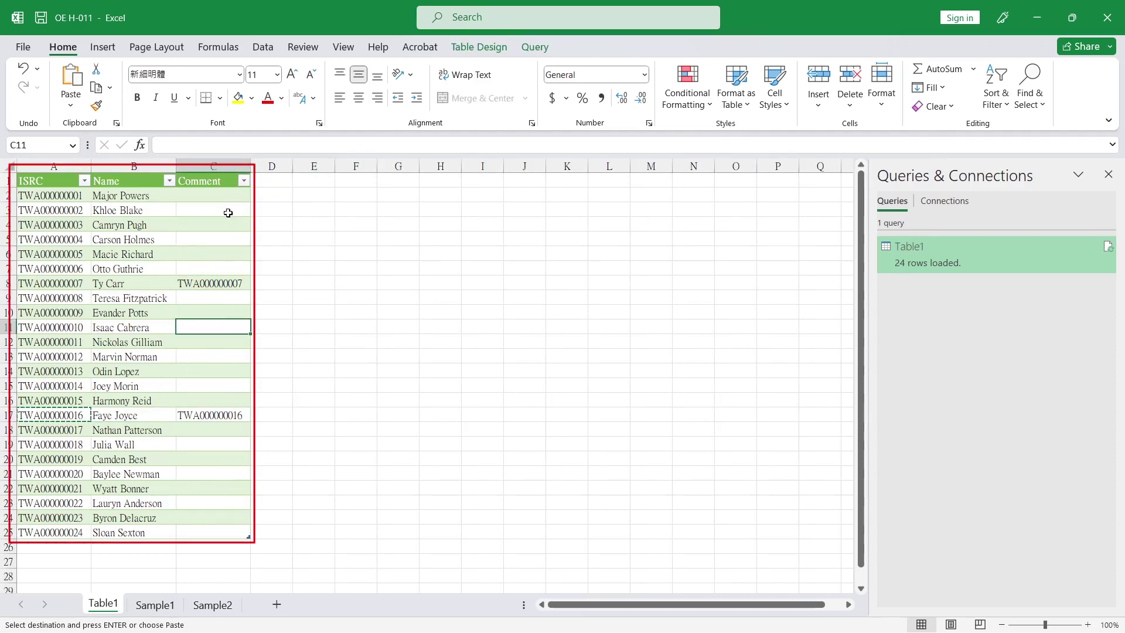
# Create the Table1_2 query from the table with ISRC, Name and Comment, then start Merge Queries on Table1
pyautogui.click(264, 48)
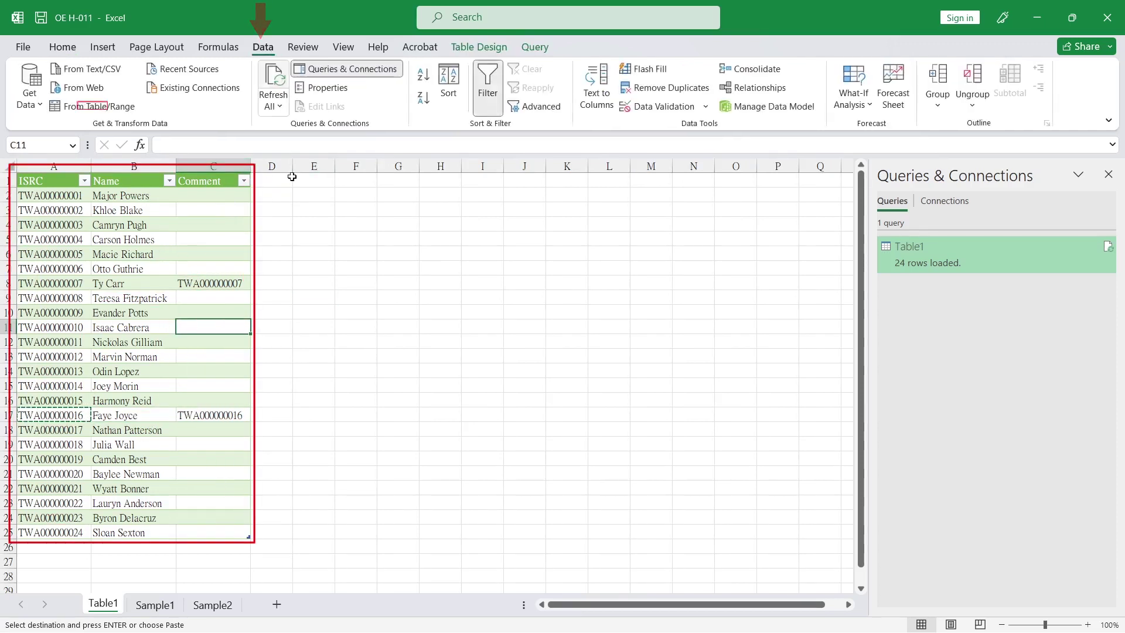
pyautogui.click(86, 107)
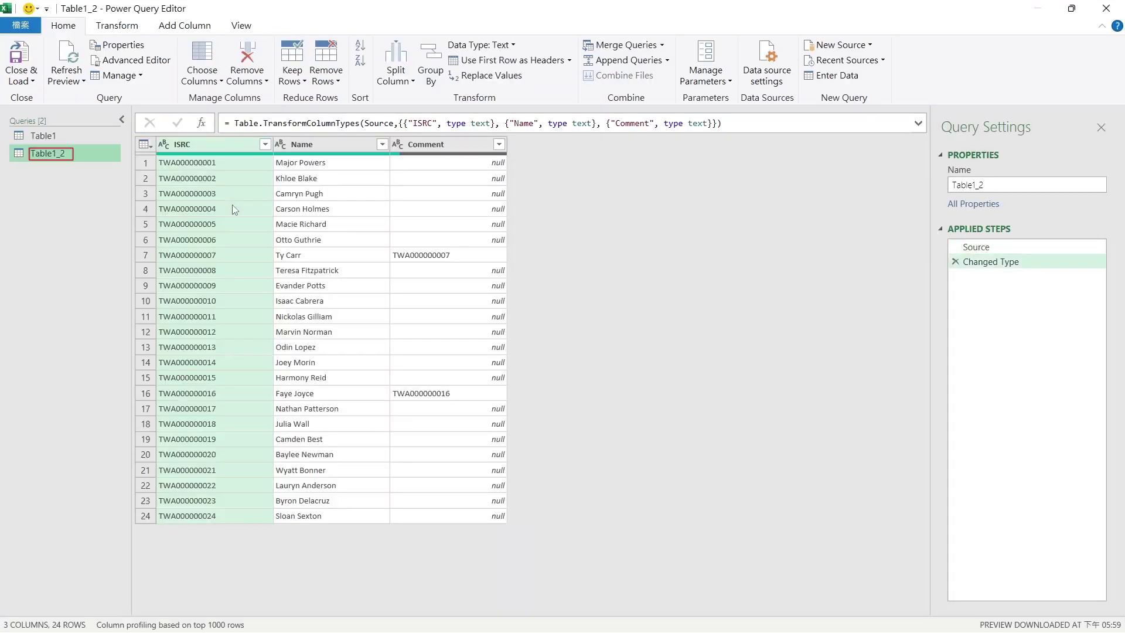
pyautogui.click(199, 163)
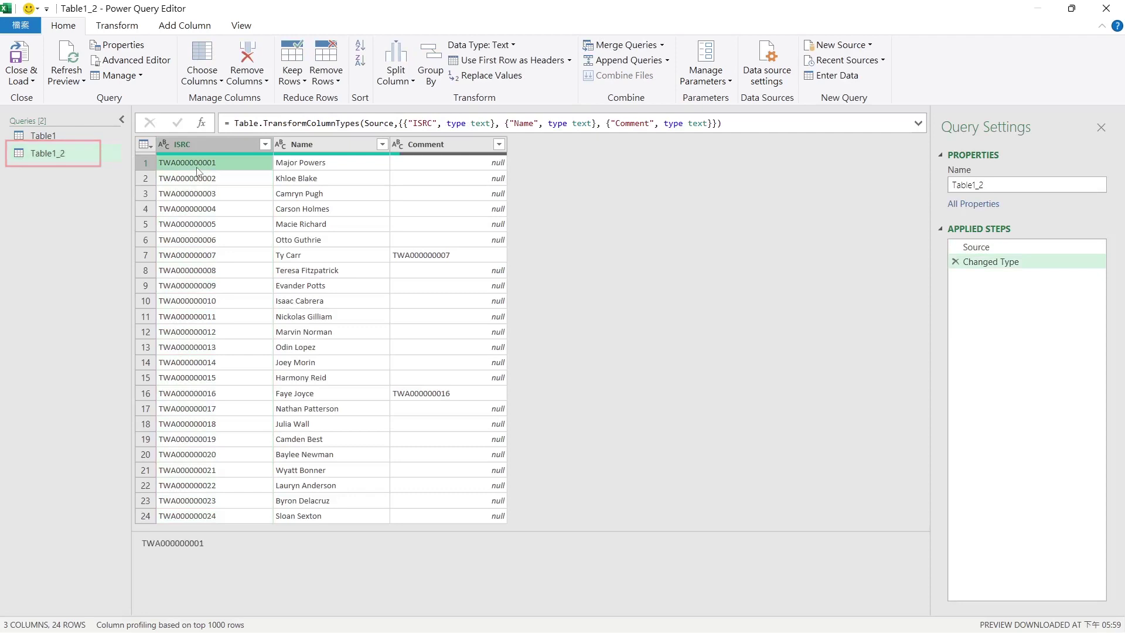
pyautogui.click(80, 135)
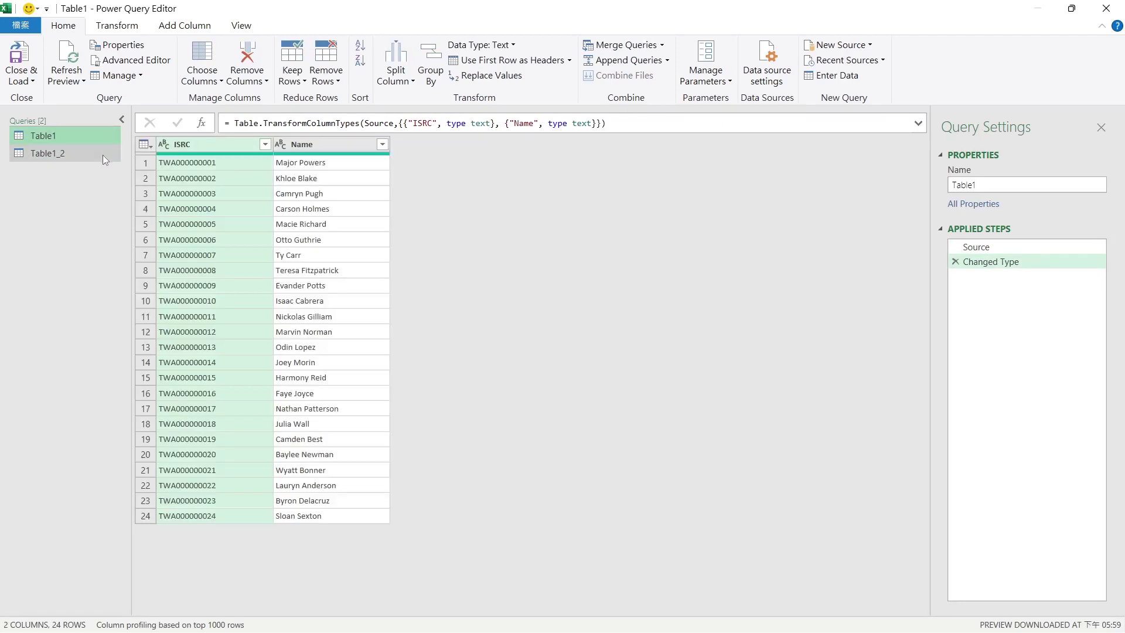
pyautogui.click(626, 45)
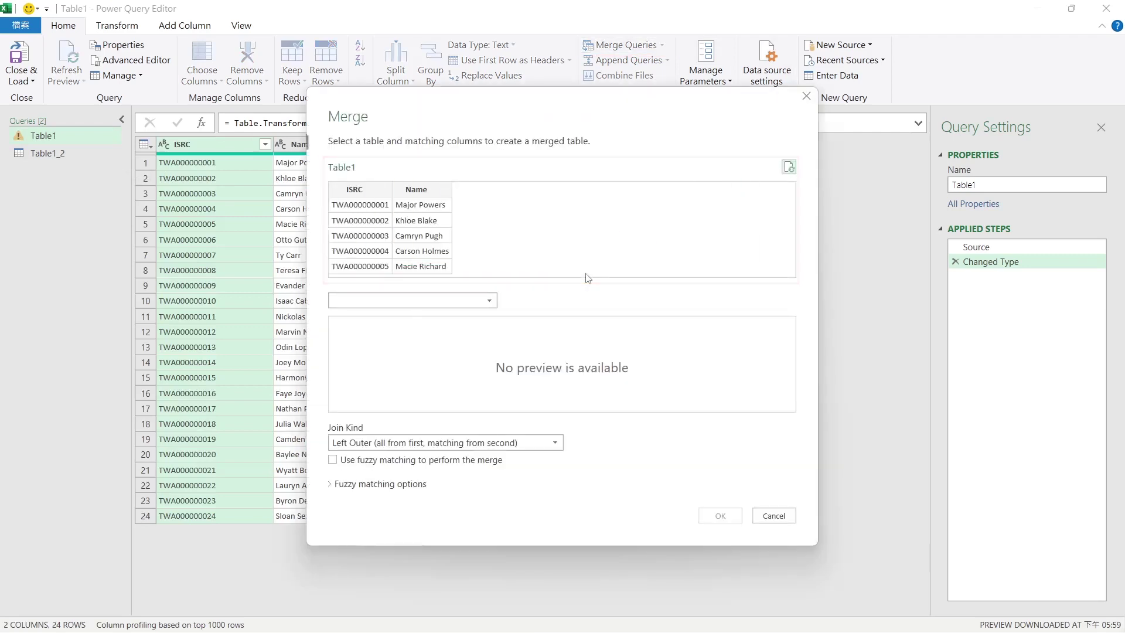
# Merge Table1_2 into Table1 with a Left Outer join matching ISRC to ISRC
pyautogui.click(482, 299)
pyautogui.click(396, 326)
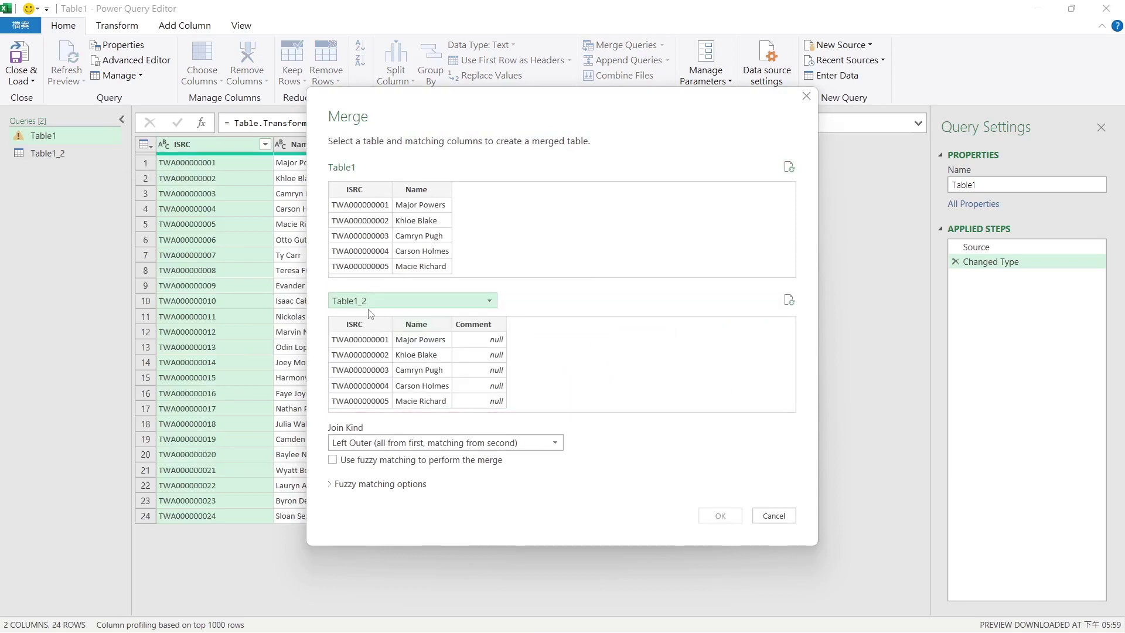
pyautogui.click(359, 324)
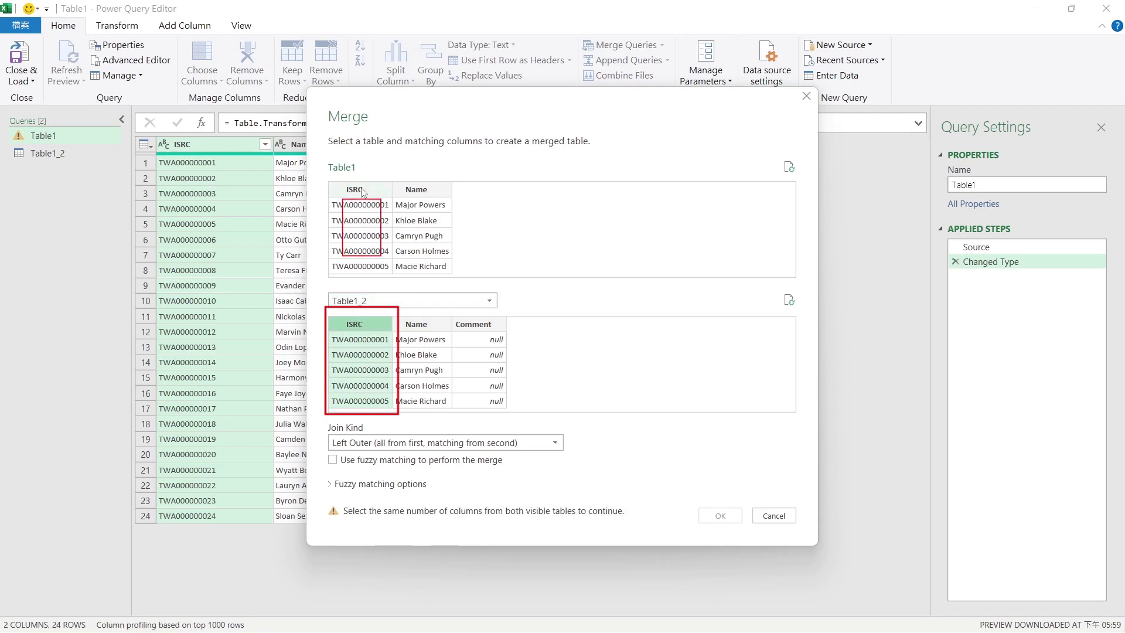
pyautogui.click(363, 190)
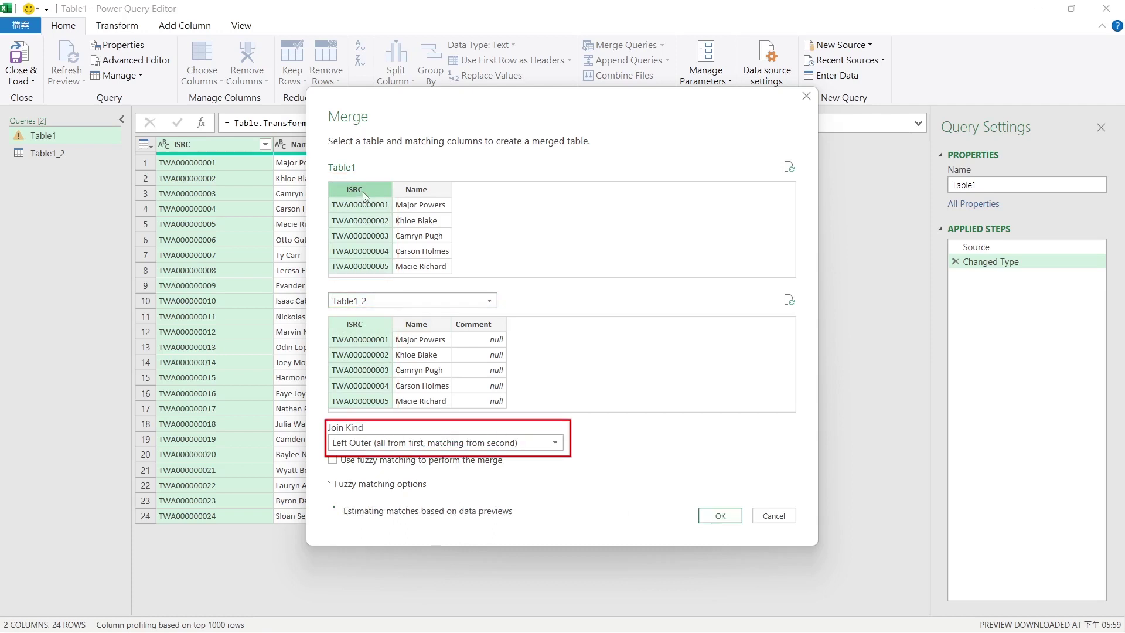
pyautogui.click(720, 516)
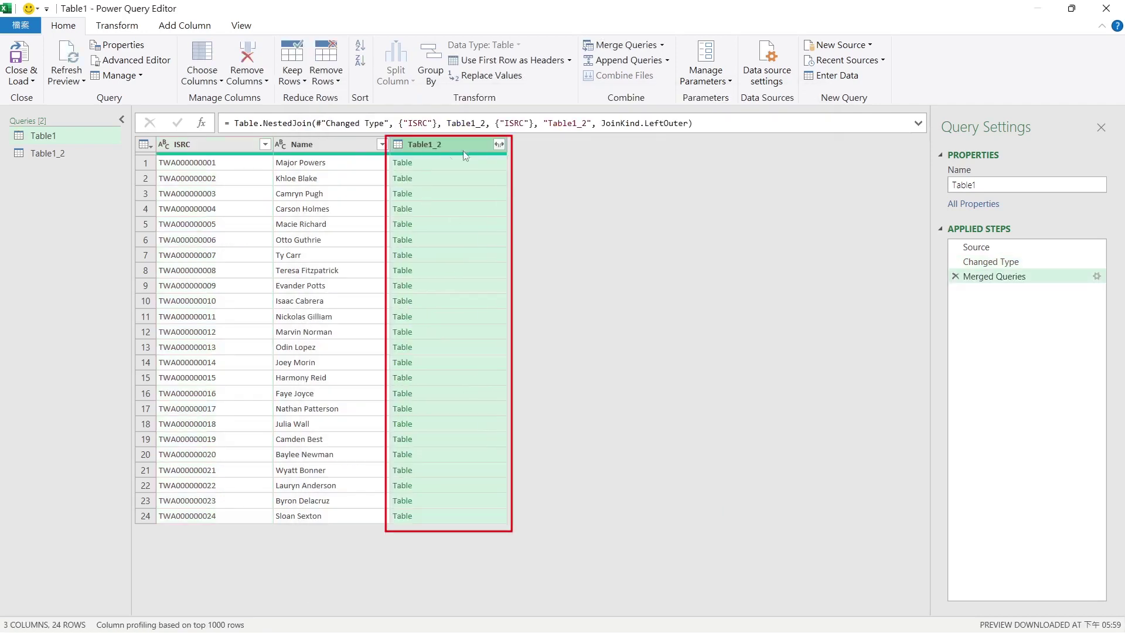
# Expand Table1_2 to only Comment, without the column-name prefix, and Close & Load into Excel
pyautogui.click(499, 144)
pyautogui.click(305, 220)
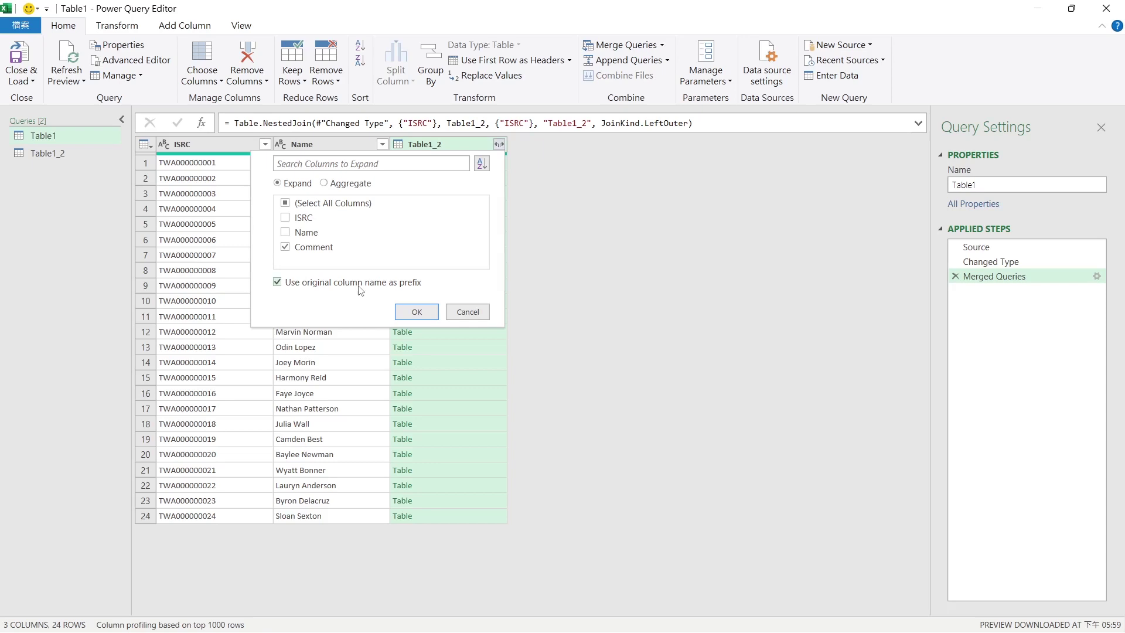
pyautogui.click(419, 318)
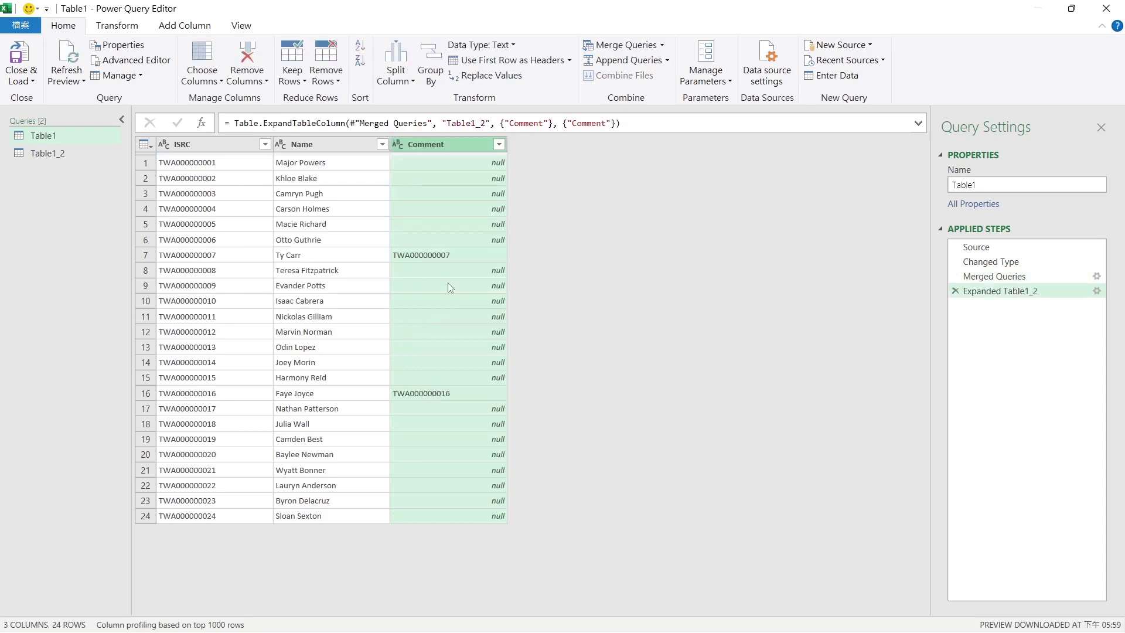
pyautogui.click(22, 64)
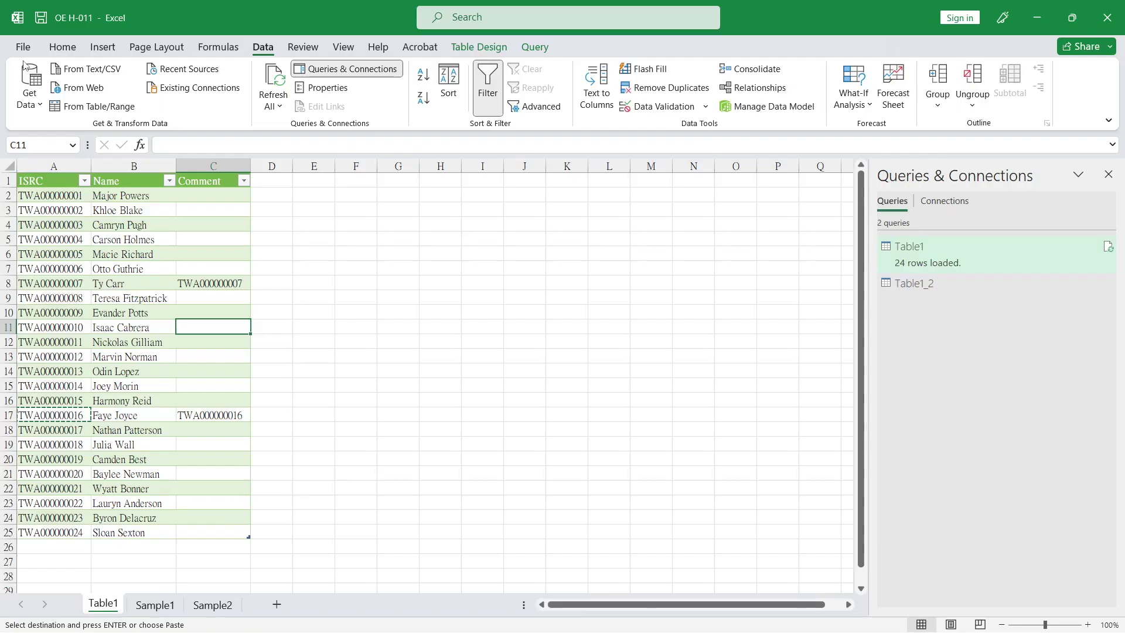
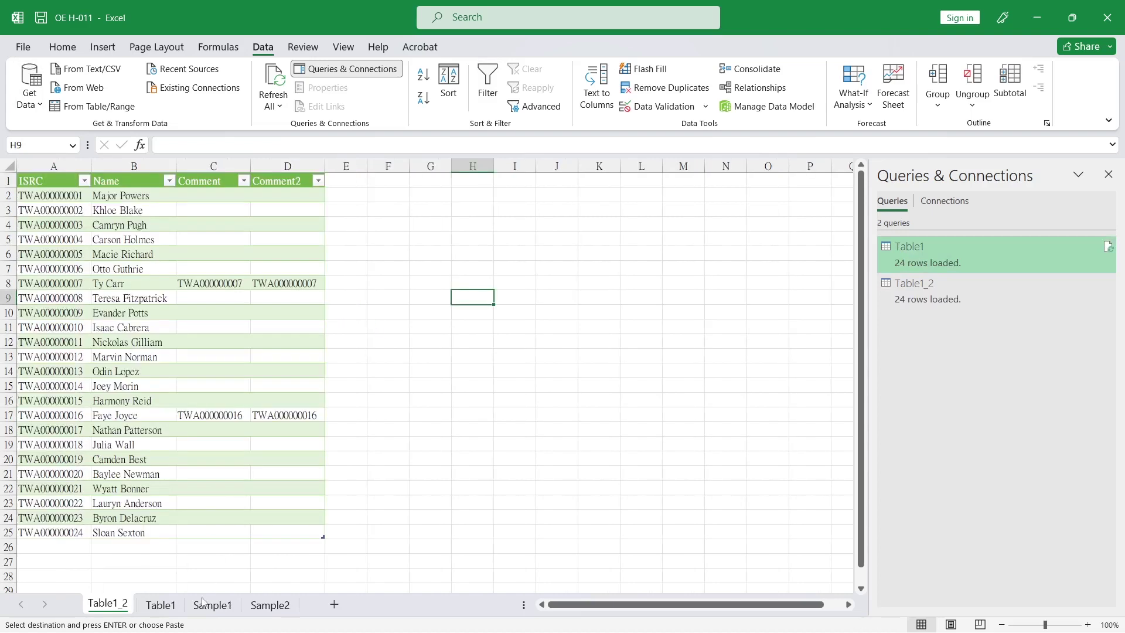
# Hide column D (Comment2) on the Table1 sheet
pyautogui.click(172, 608)
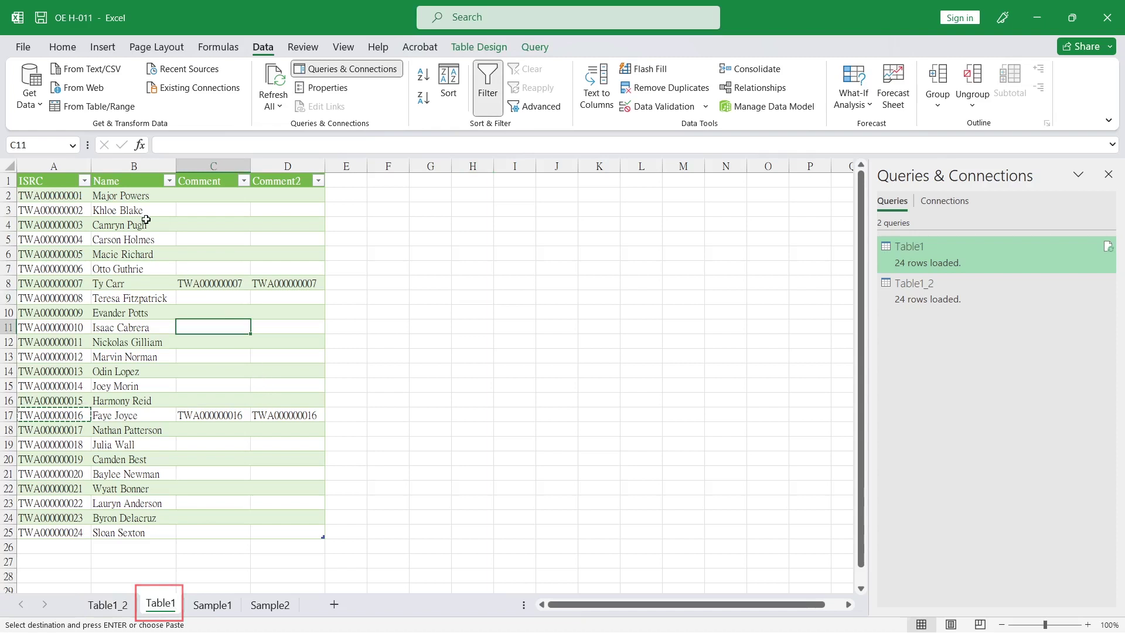
pyautogui.click(279, 166)
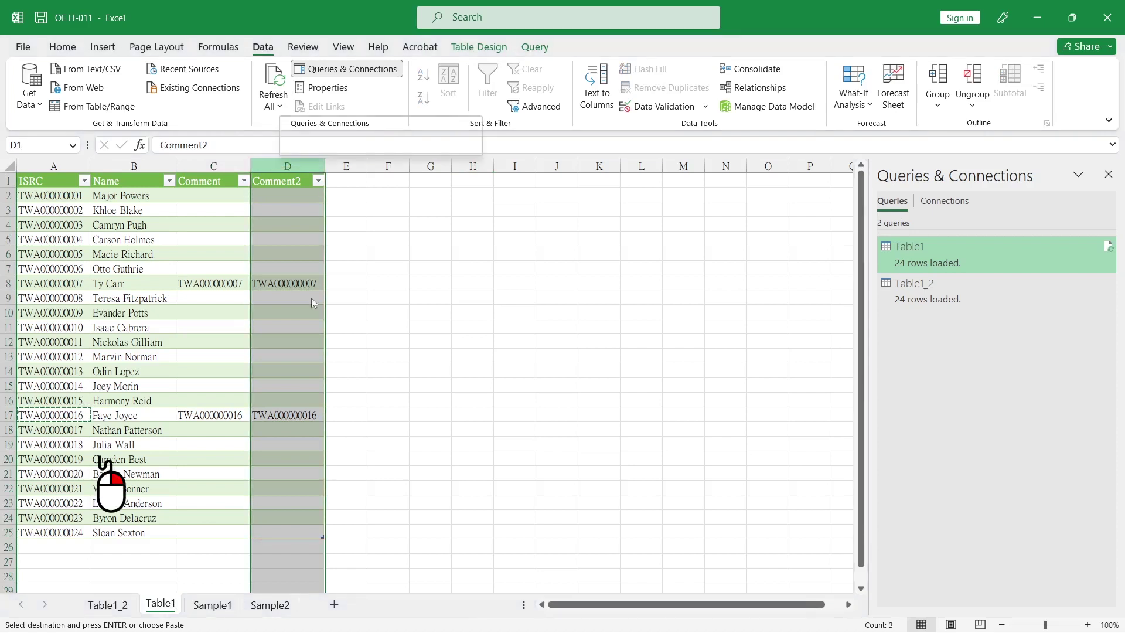
pyautogui.rightClick(278, 166)
pyautogui.click(316, 424)
pyautogui.click(305, 420)
# Cancel the pending copy, return to the Table1_2 sheet, and select the Table1_2 query
pyautogui.click(181, 478)
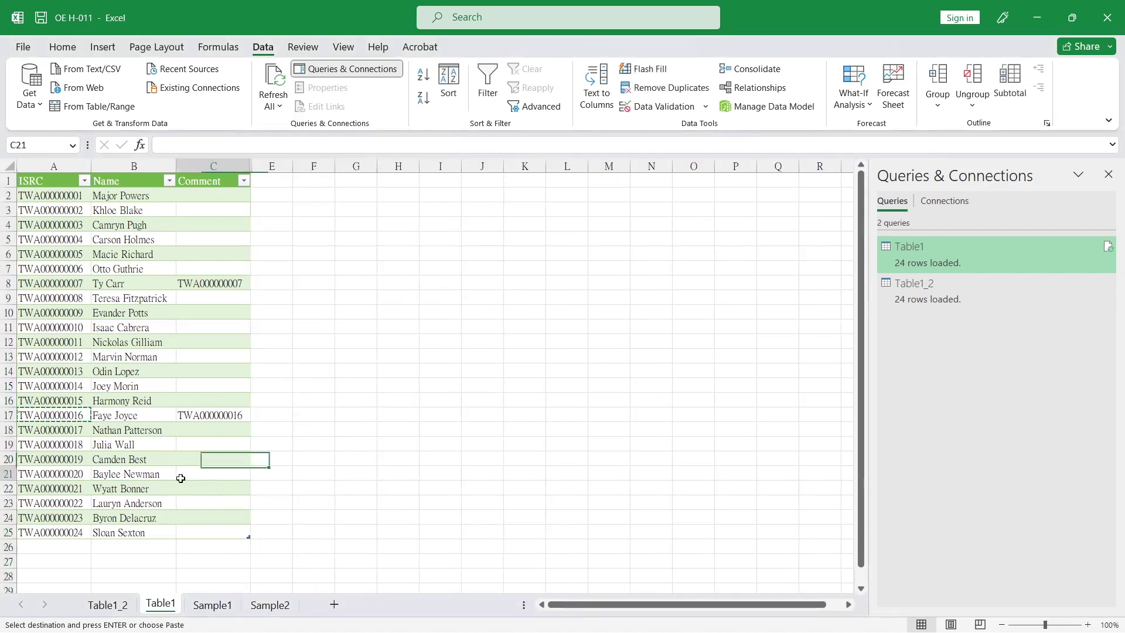
pyautogui.press('Escape')
pyautogui.click(107, 604)
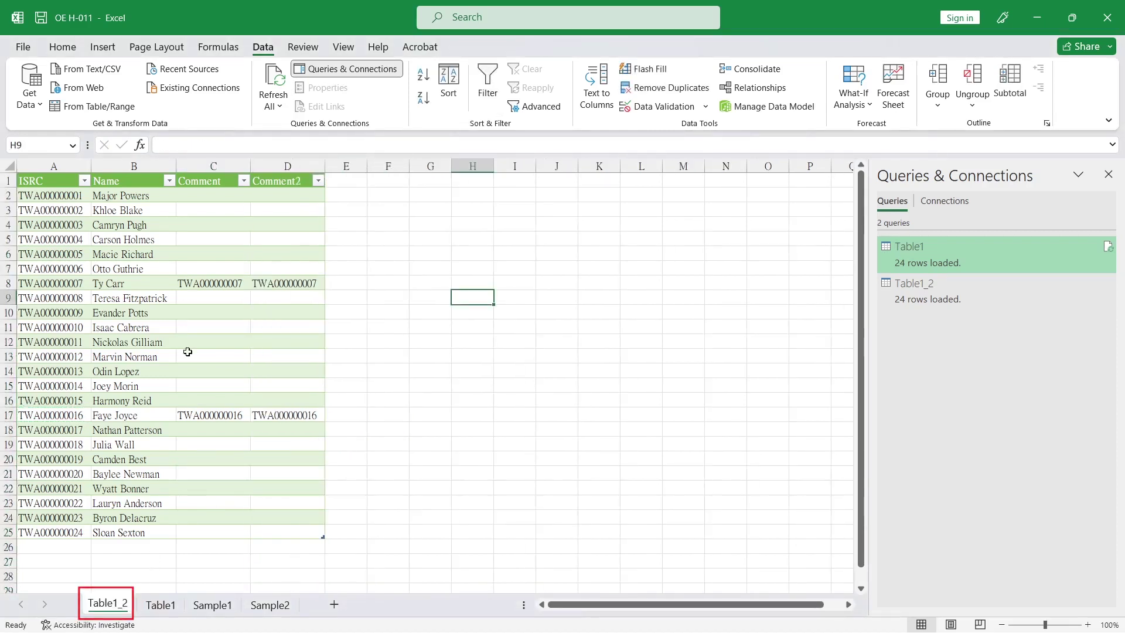
pyautogui.click(928, 300)
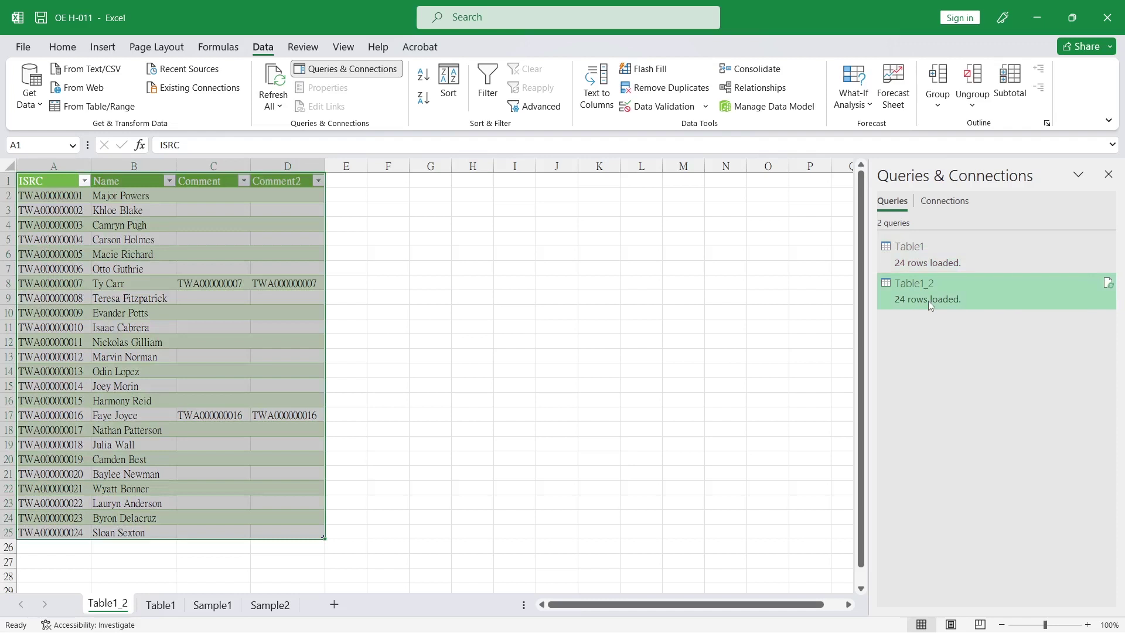
# Set the Table1_2 query to Only Create Connection, accepting removal of its loaded table
pyautogui.rightClick(929, 301)
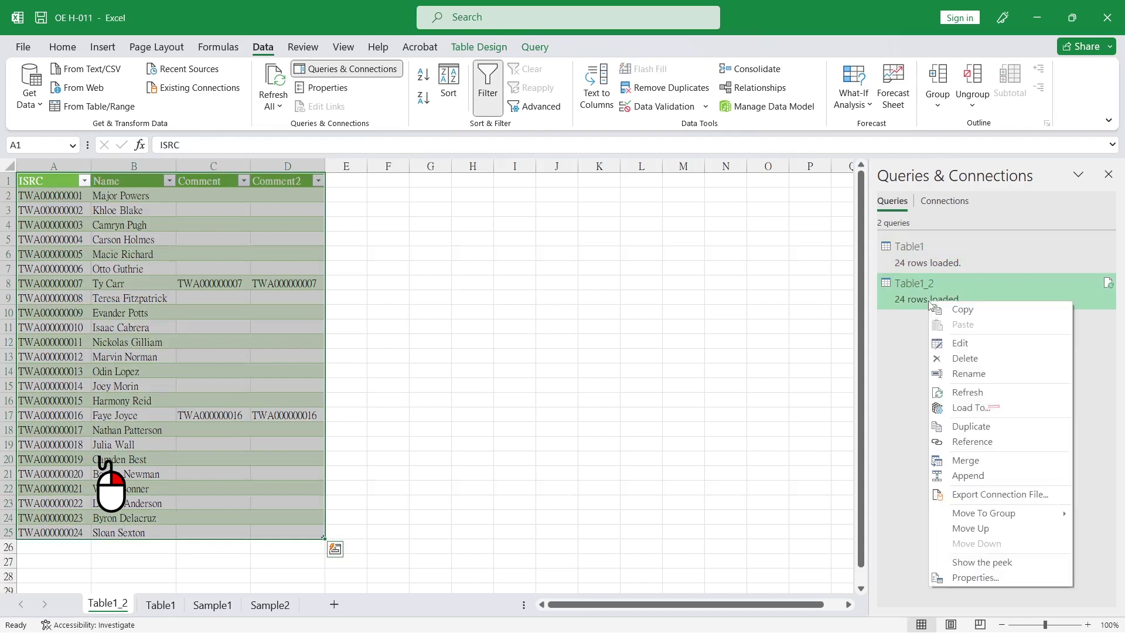
pyautogui.click(964, 407)
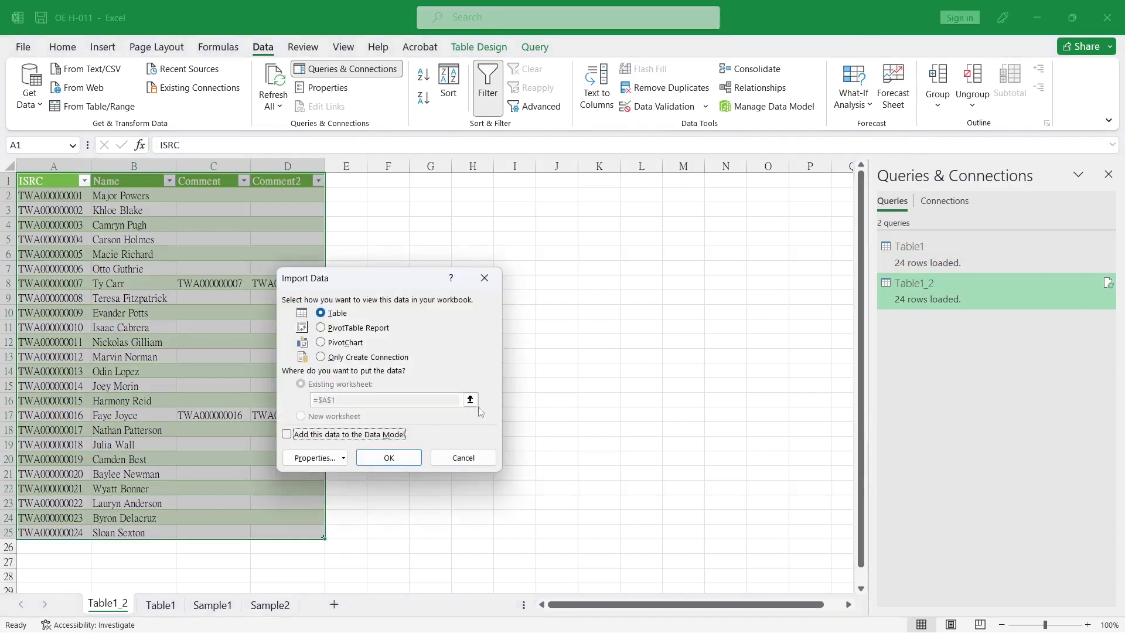
pyautogui.click(349, 362)
pyautogui.click(411, 456)
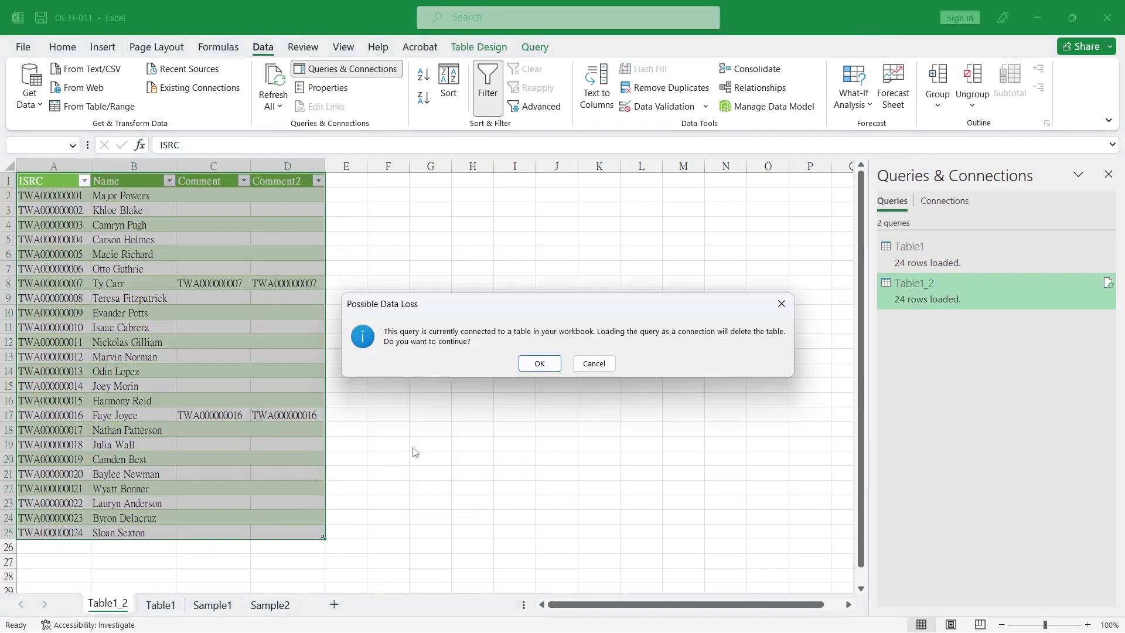
pyautogui.click(523, 369)
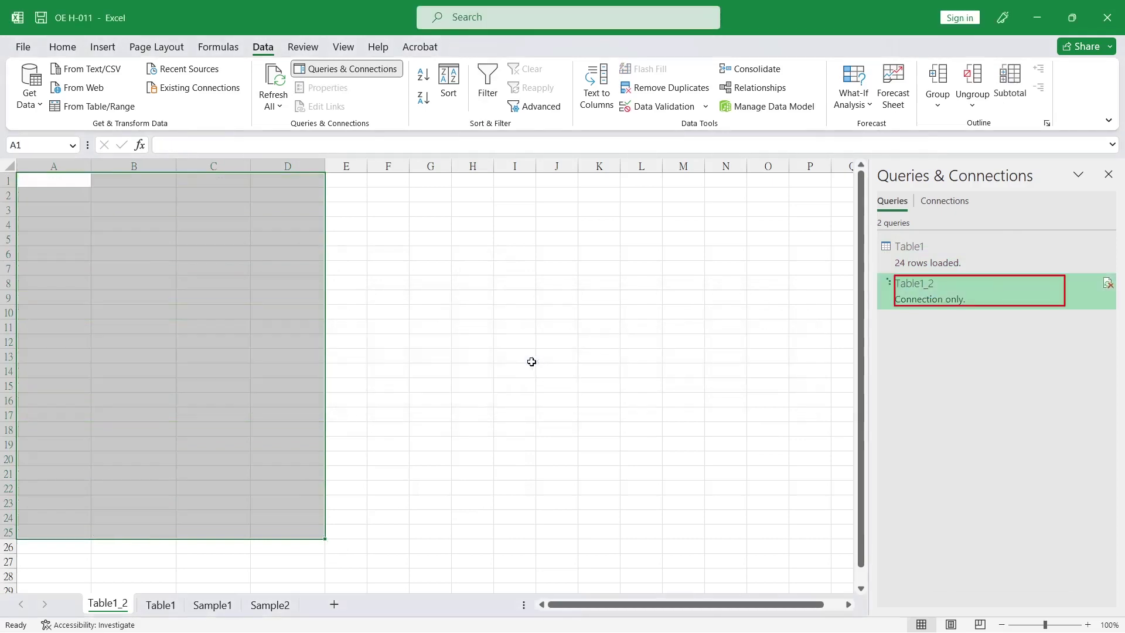
# Delete the emptied Table1_2 sheet from the workbook
pyautogui.rightClick(111, 606)
pyautogui.click(151, 418)
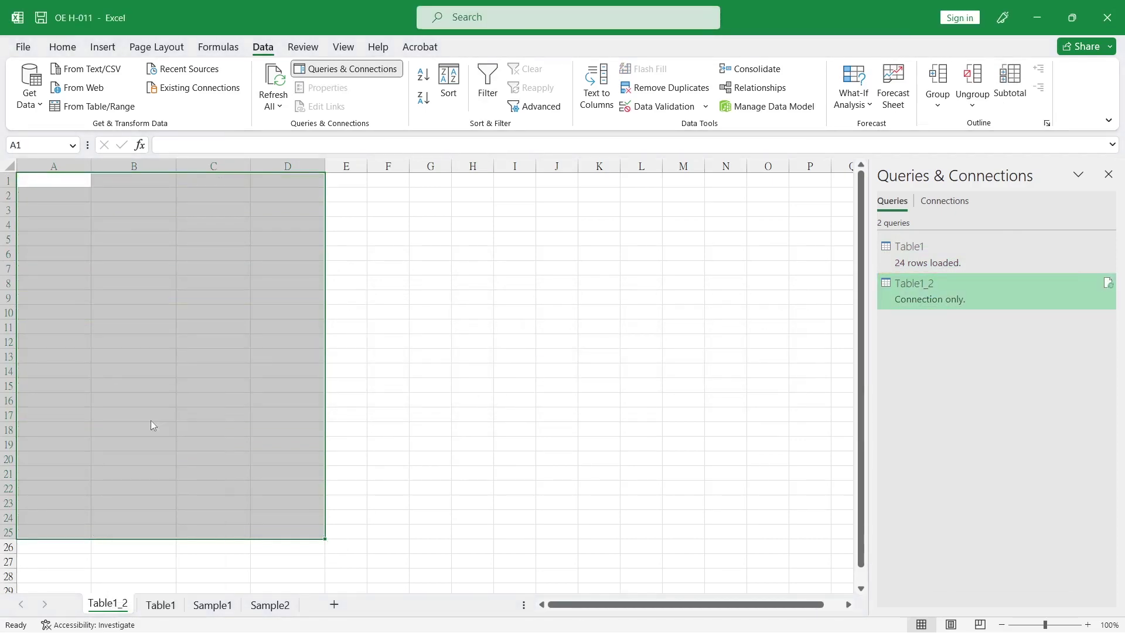
pyautogui.click(539, 364)
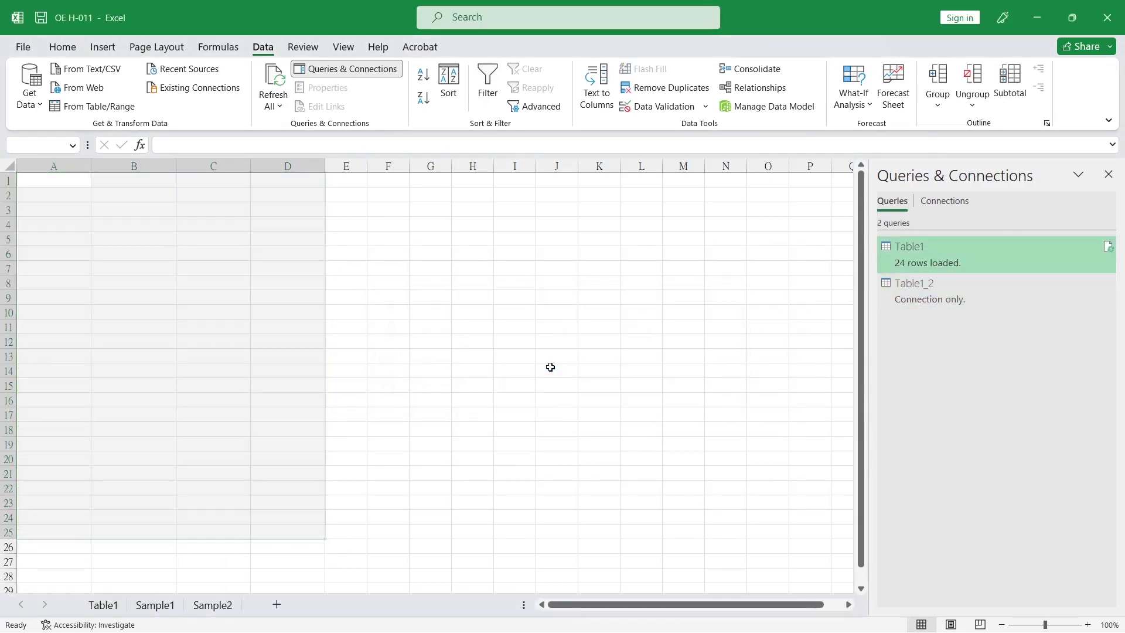
# Copy ISRC TWA000000019 from A20 into its Comment cell C20 on Table1
pyautogui.click(51, 341)
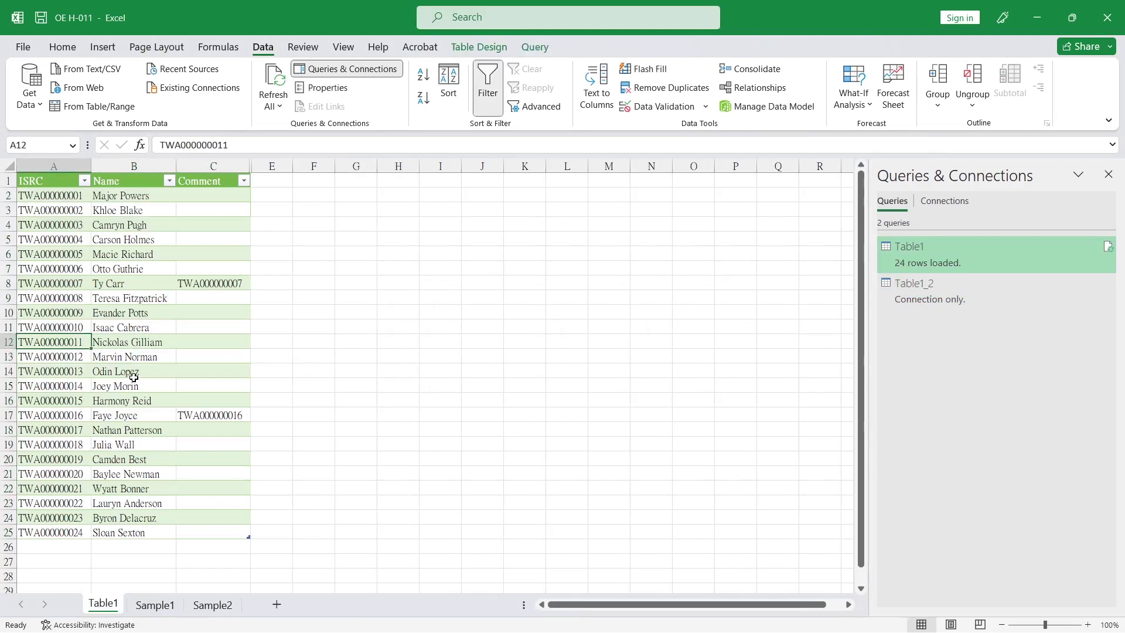
pyautogui.click(65, 281)
pyautogui.click(49, 416)
pyautogui.click(41, 456)
pyautogui.hotkey('ctrl', 'c')
pyautogui.click(213, 460)
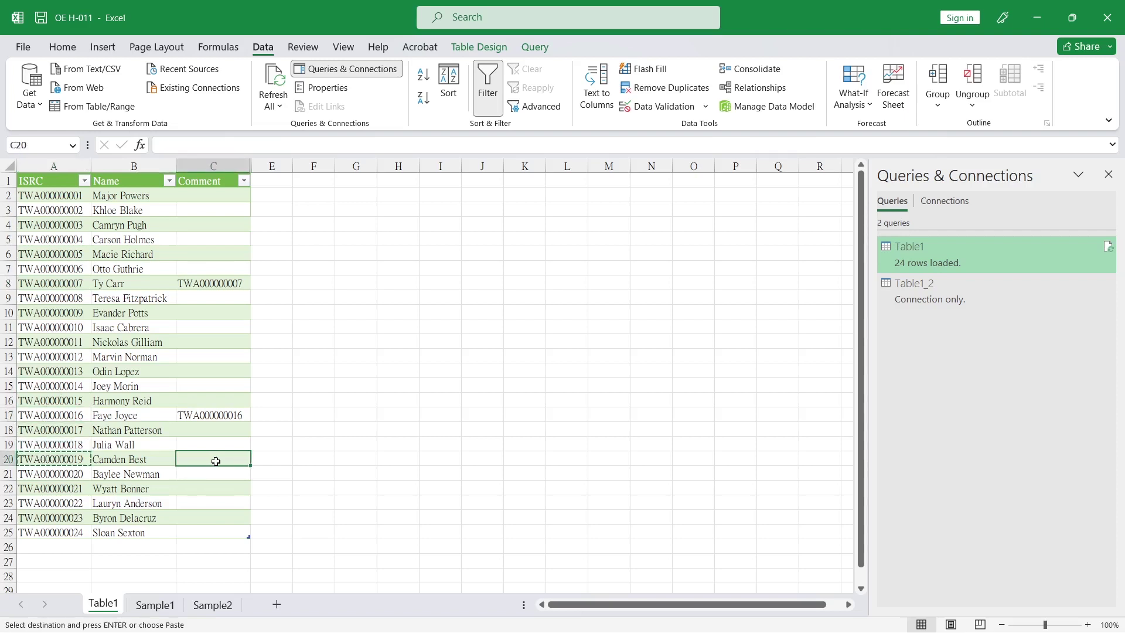
pyautogui.hotkey('ctrl', 'v')
pyautogui.click(363, 428)
pyautogui.doubleClick(363, 428)
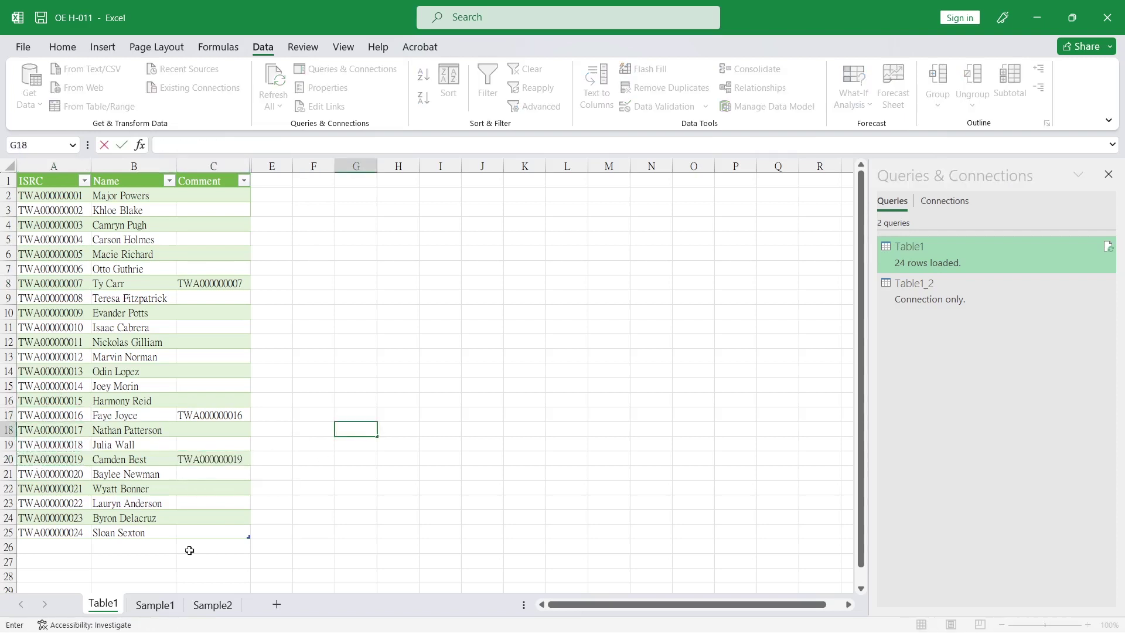
# On Sample1, delete the rows for TWA000000003 and TWA000000011
pyautogui.click(155, 606)
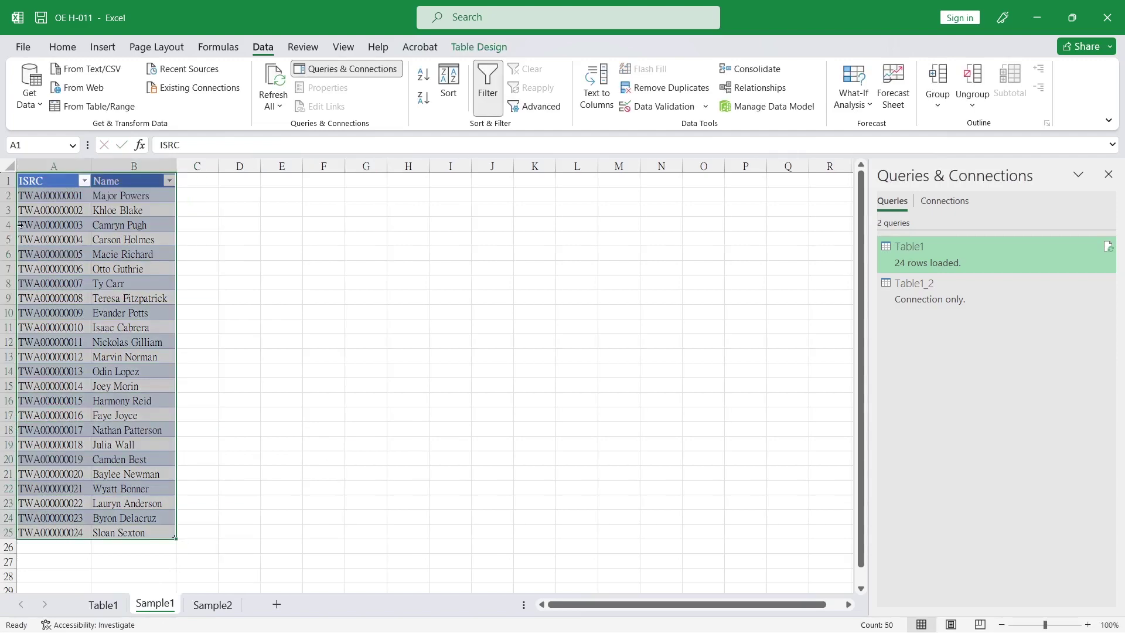
pyautogui.click(8, 225)
pyautogui.rightClick(102, 463)
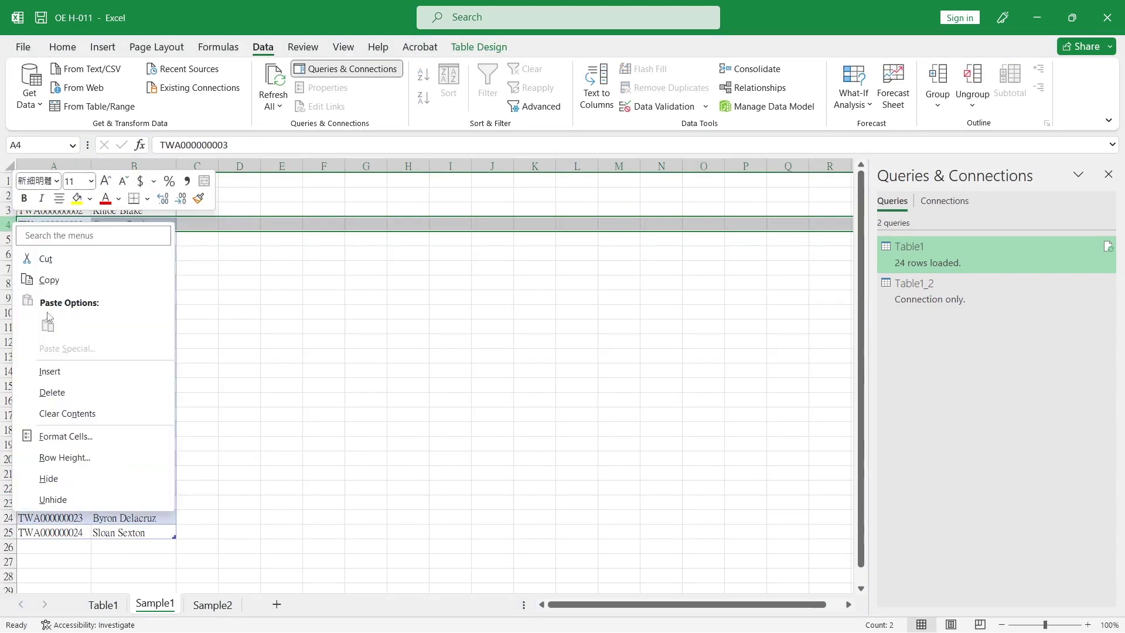
pyautogui.click(52, 391)
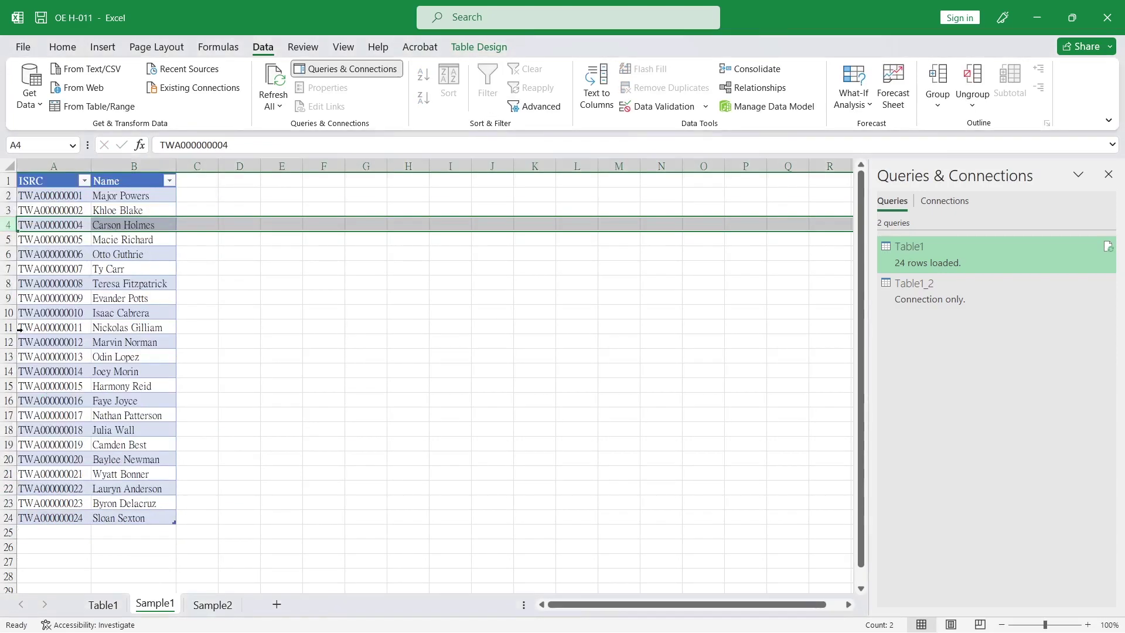
pyautogui.click(5, 326)
pyautogui.rightClick(8, 327)
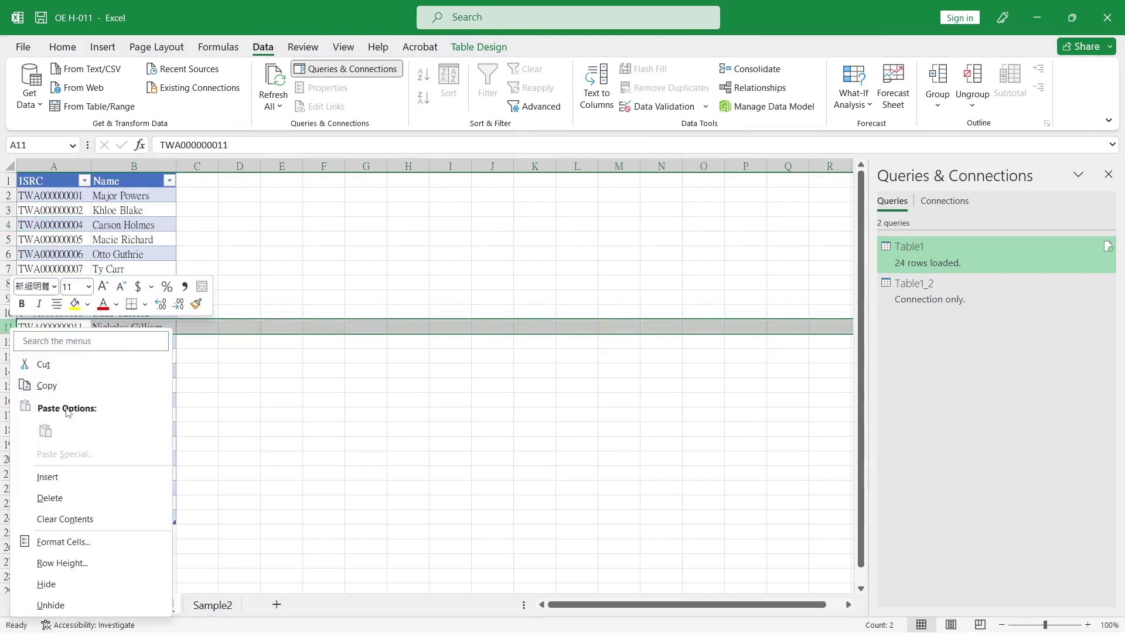
pyautogui.click(51, 498)
pyautogui.click(211, 412)
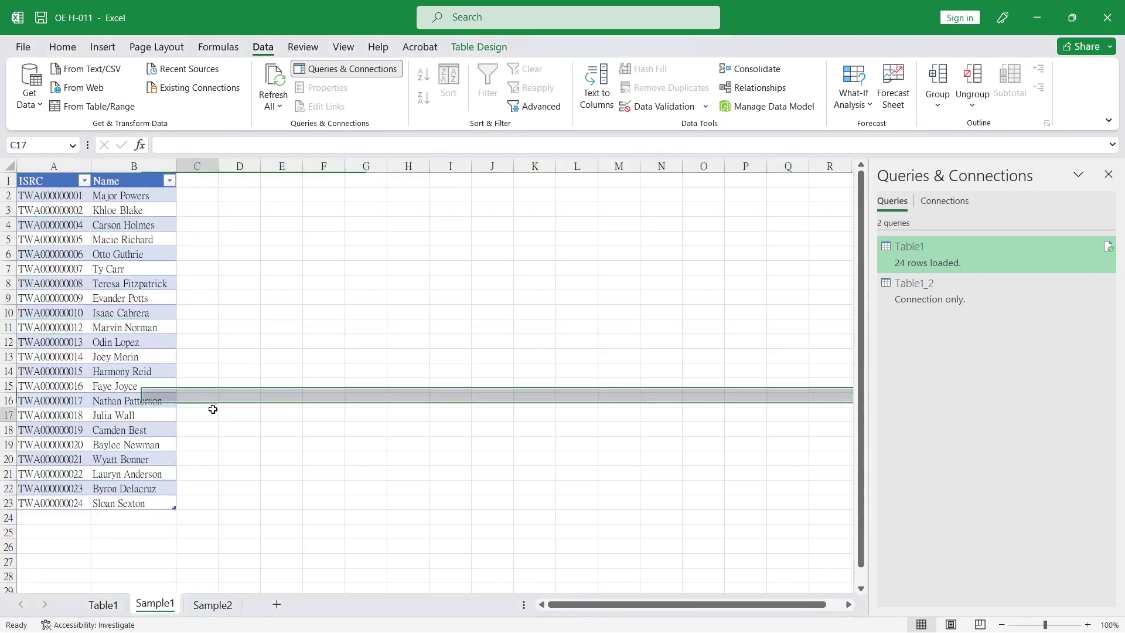
# Refresh All Table1 data and verify the TWA000000016 and TWA000000019 comments still match
pyautogui.click(103, 604)
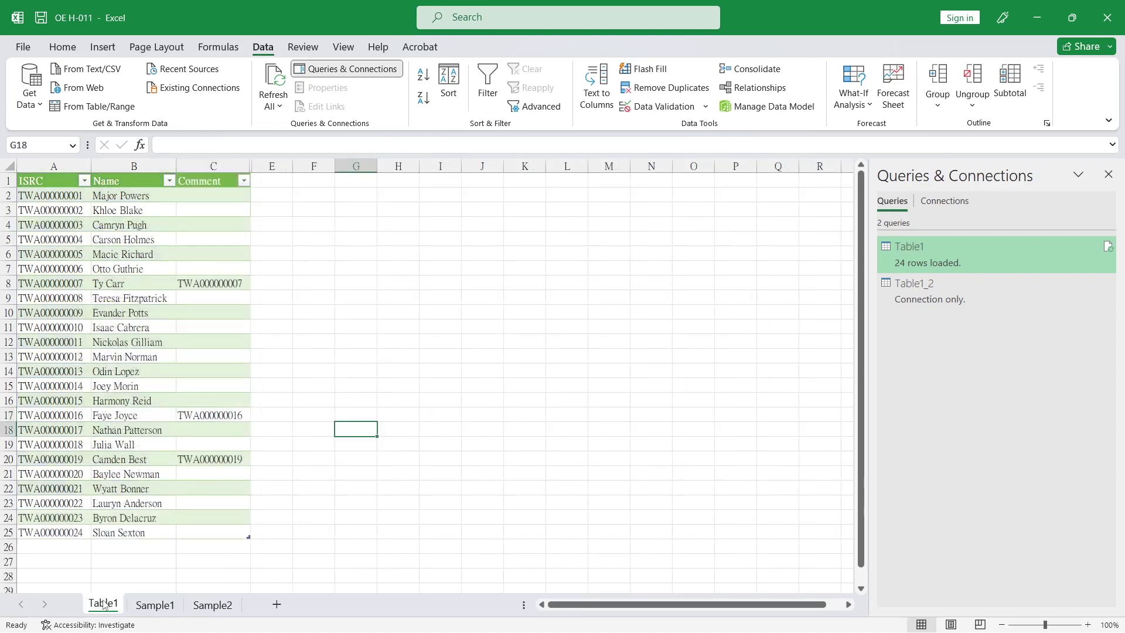
pyautogui.click(101, 351)
pyautogui.hotkey('ctrl', 'alt', 'F5')
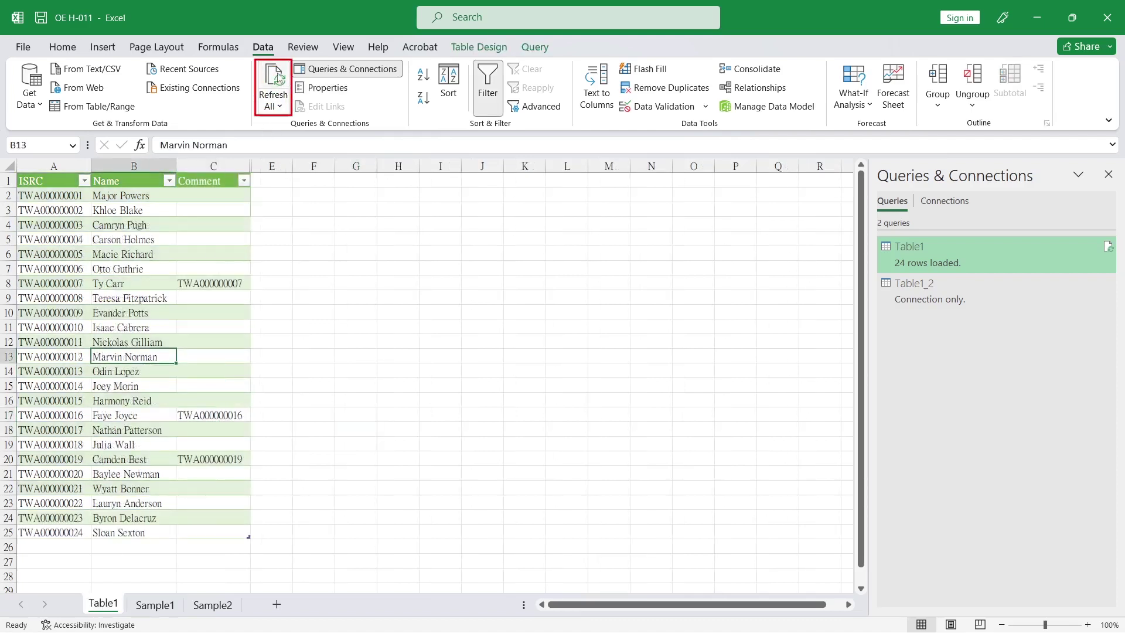
pyautogui.click(341, 265)
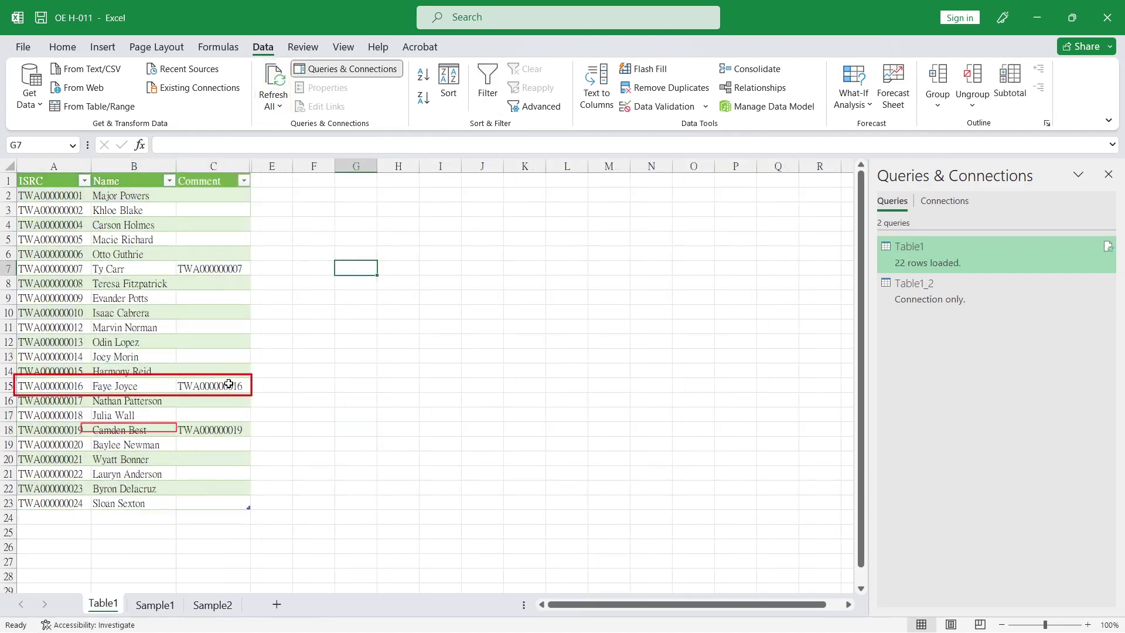
pyautogui.click(58, 386)
pyautogui.click(182, 385)
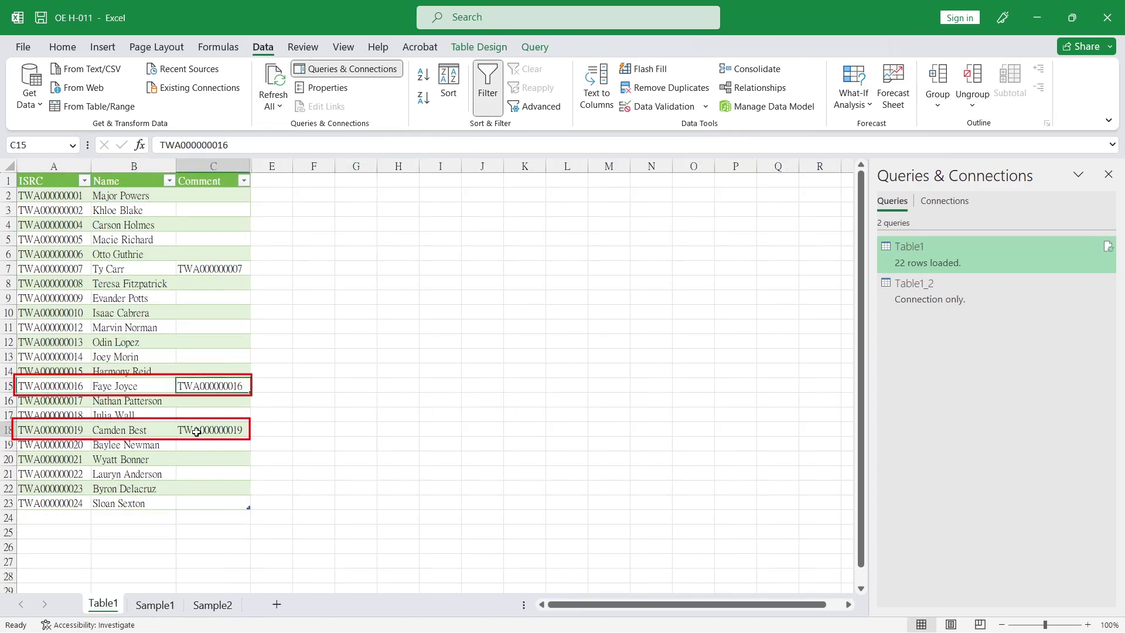
pyautogui.click(196, 432)
pyautogui.moveTo(251, 429); pyautogui.dragTo(217, 429)
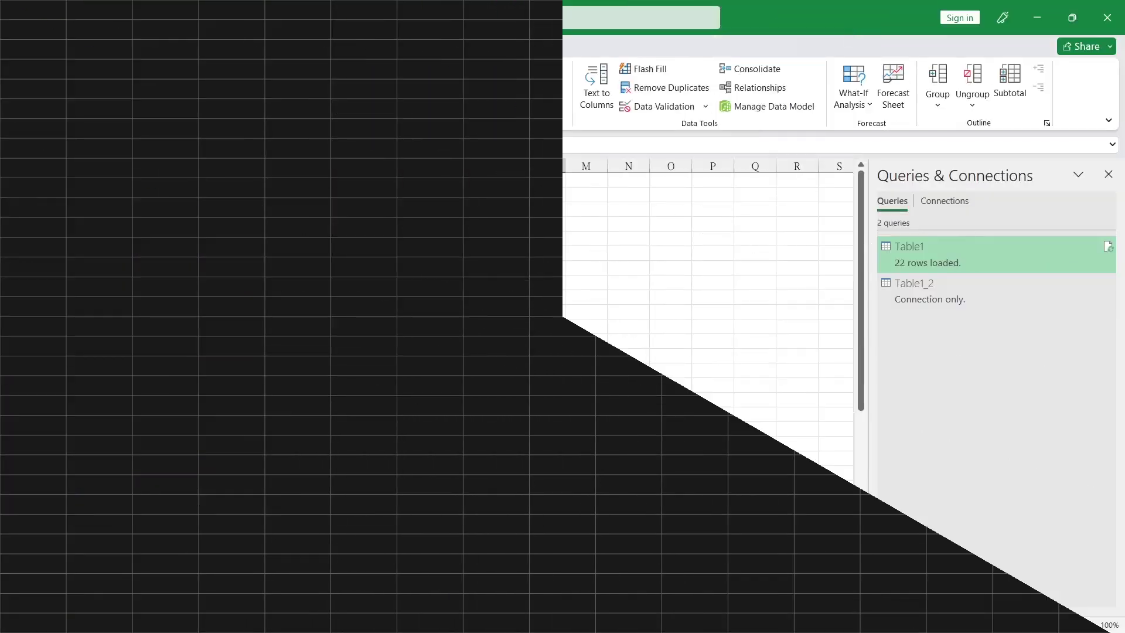
# Create the Table4 query from the Sample2 range A1:G48 with From Table/Range
pyautogui.click(117, 234)
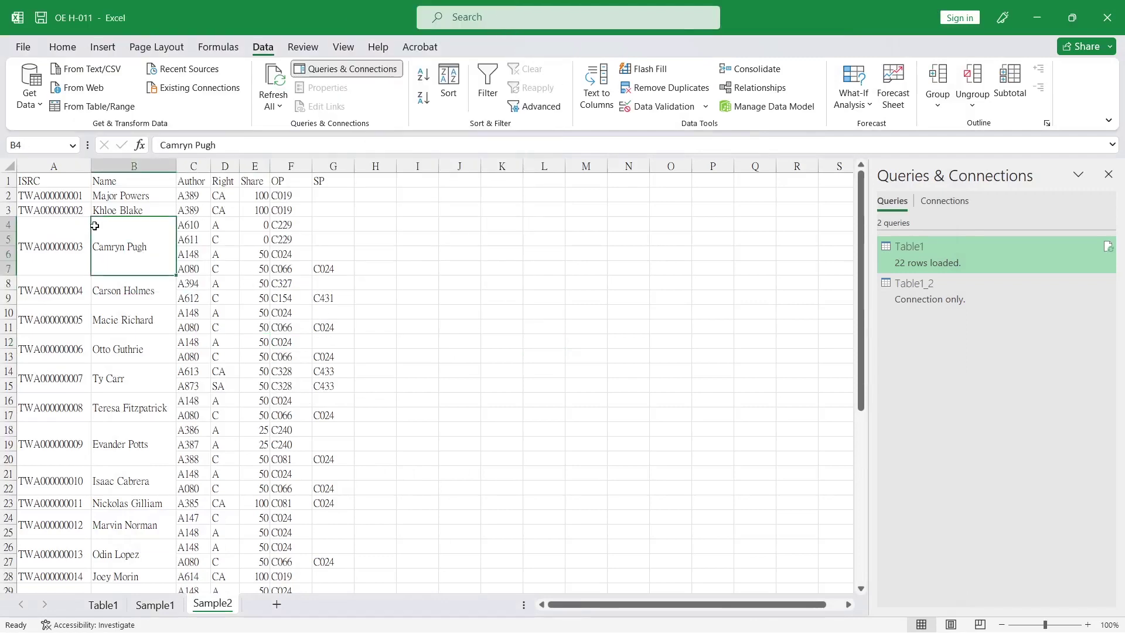
pyautogui.click(193, 269)
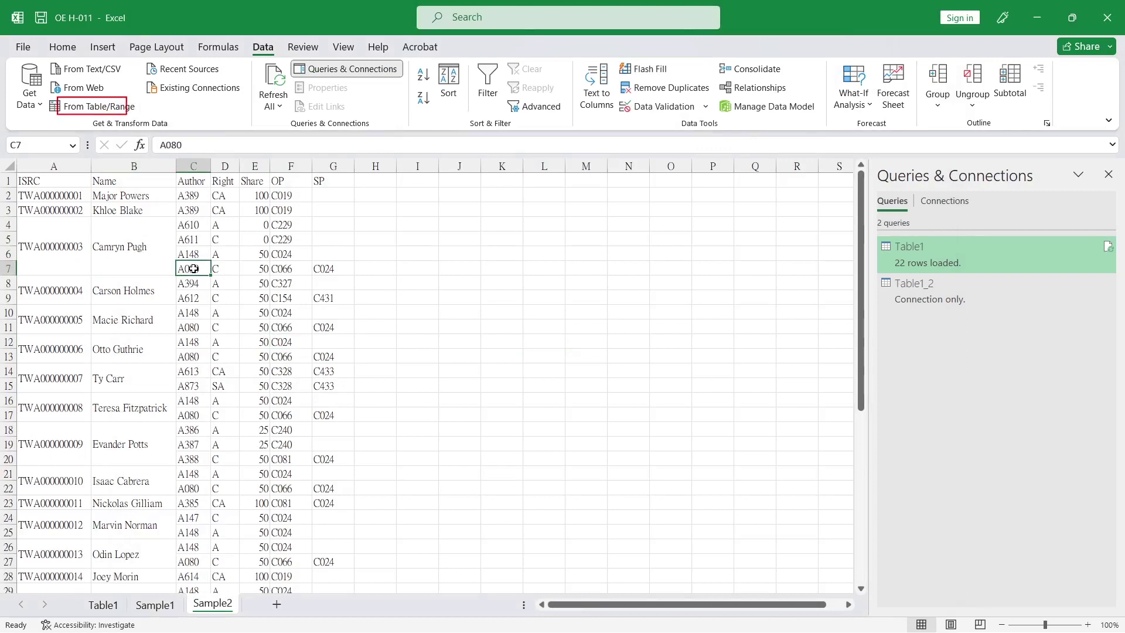
pyautogui.click(77, 109)
pyautogui.click(378, 428)
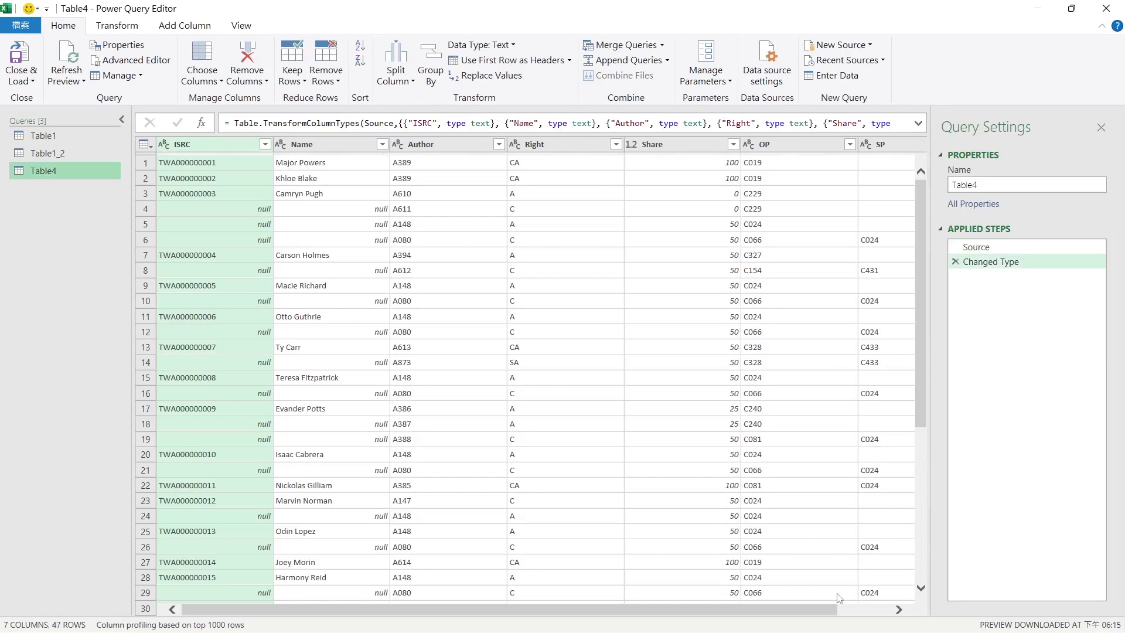
# Apply Fill Down to the ISRC and Name columns, then Close & Load Table4's 47 rows
pyautogui.moveTo(829, 607); pyautogui.dragTo(664, 617)
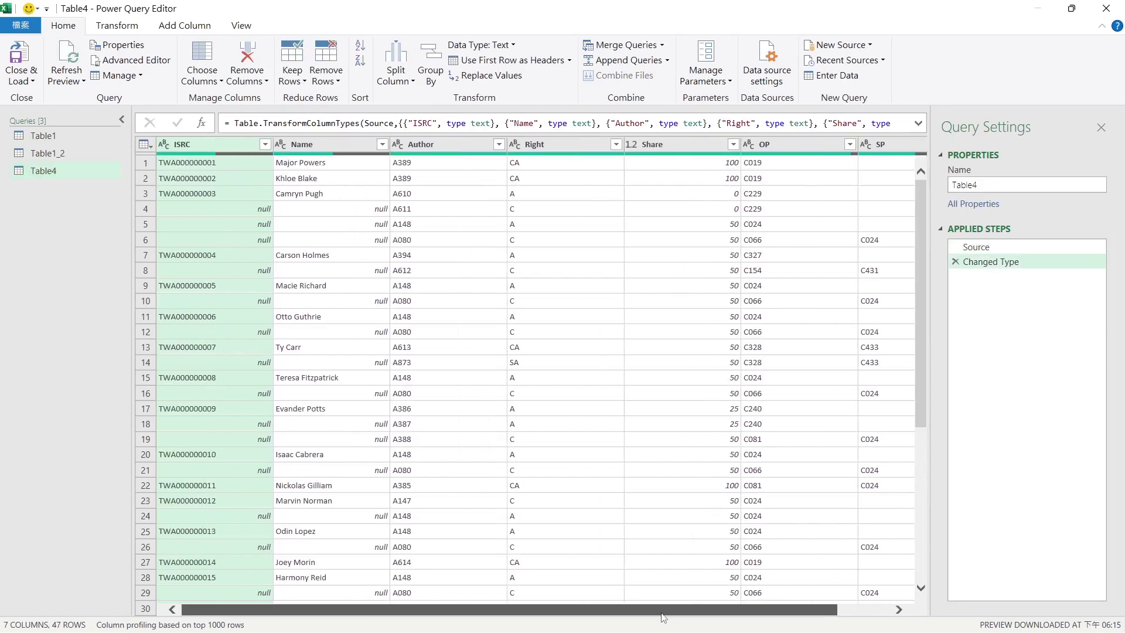
pyautogui.keyDown('ctrl'); pyautogui.click(299, 146); pyautogui.keyUp('ctrl')
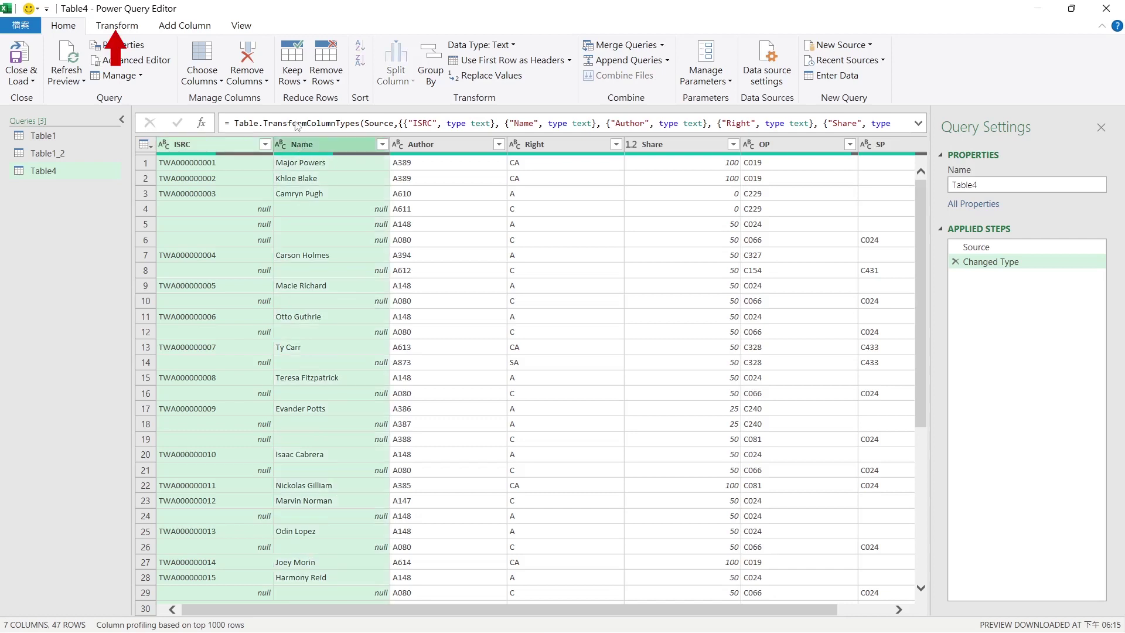
pyautogui.click(117, 25)
pyautogui.click(293, 61)
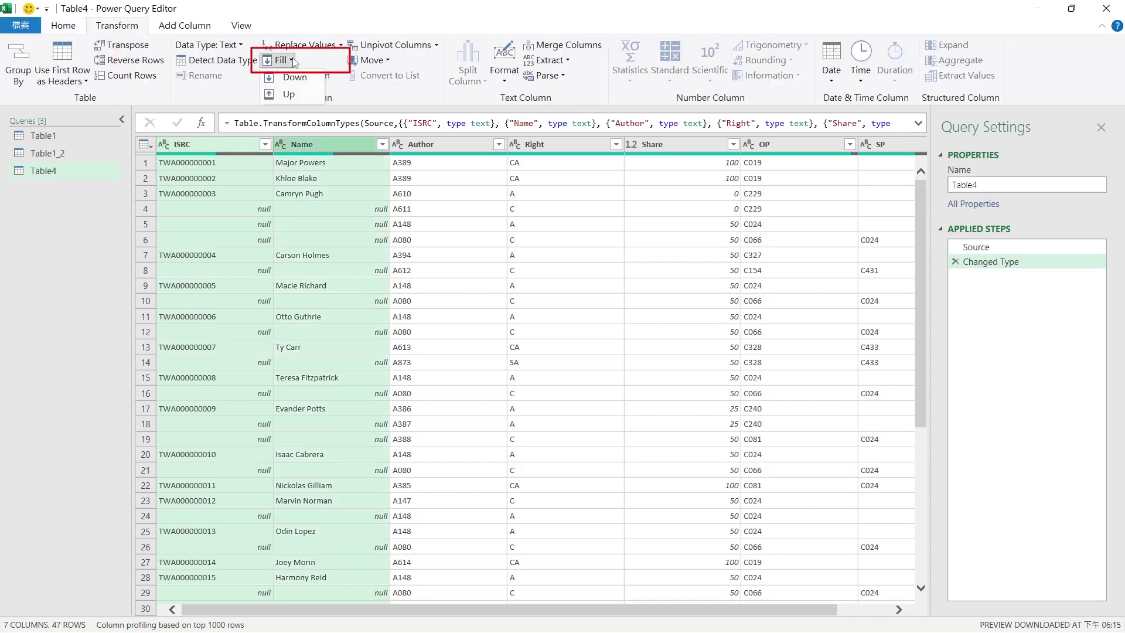
pyautogui.click(295, 77)
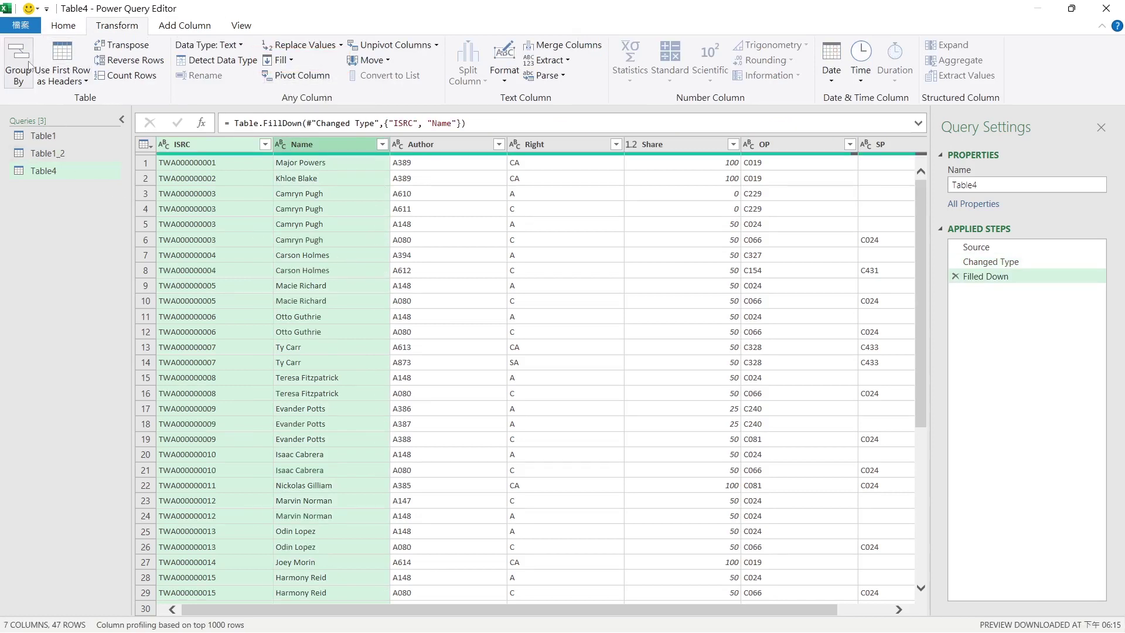
pyautogui.click(61, 26)
pyautogui.click(28, 61)
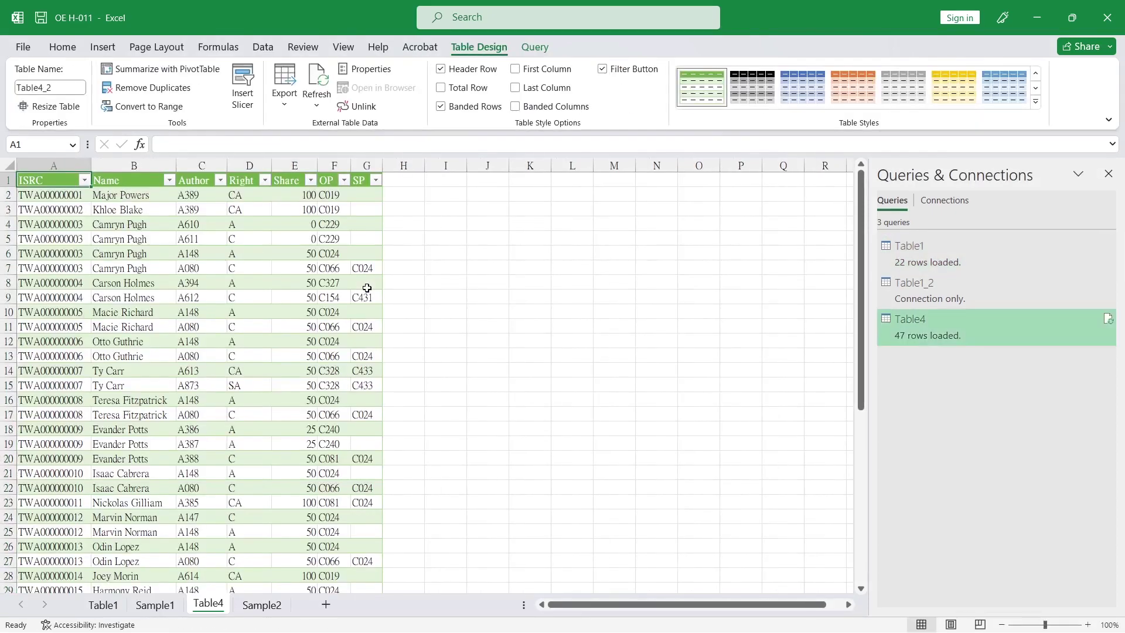
pyautogui.click(146, 271)
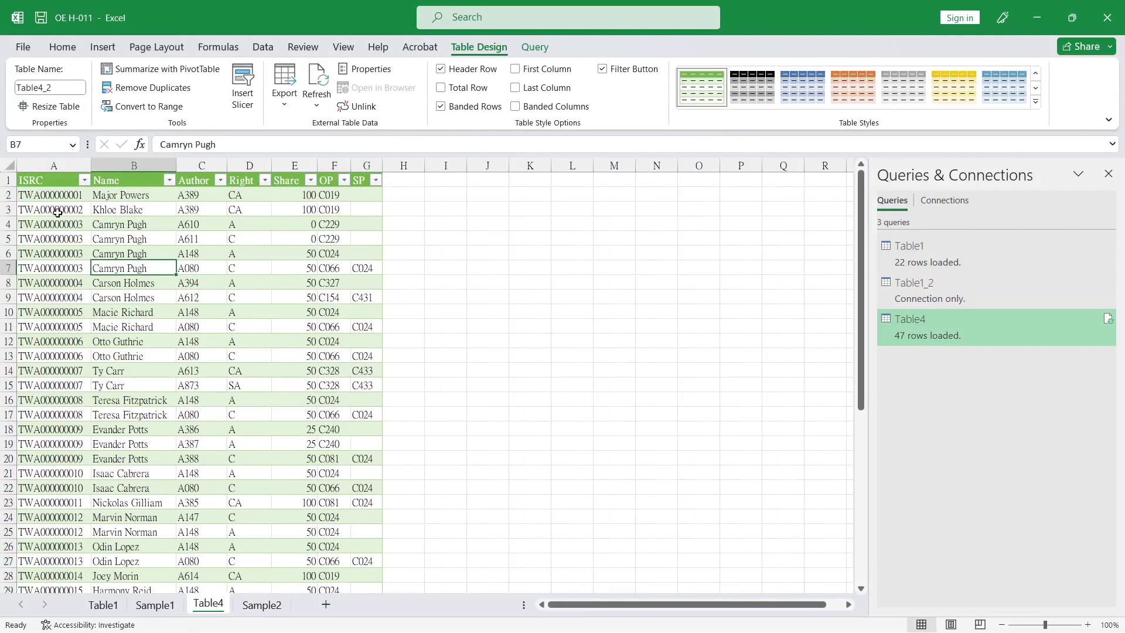
pyautogui.click(54, 209)
pyautogui.moveTo(65, 230); pyautogui.dragTo(191, 254)
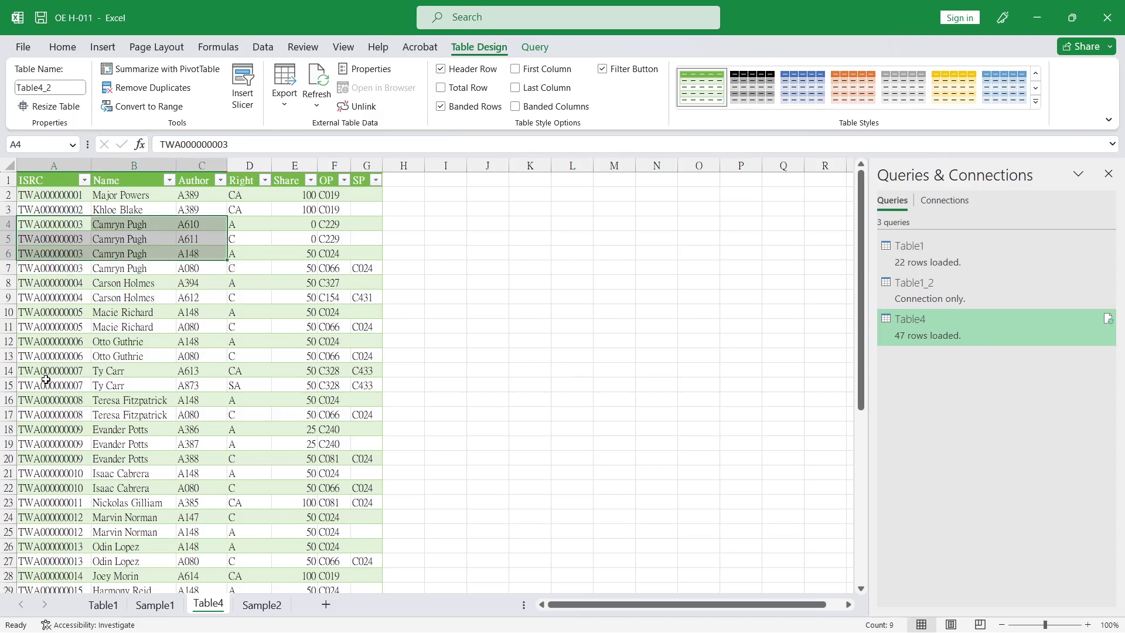
pyautogui.moveTo(56, 461); pyautogui.dragTo(320, 460)
pyautogui.moveTo(260, 433)
pyautogui.mouseDown()
pyautogui.moveTo(234, 446)
pyautogui.moveTo(35, 446)
pyautogui.mouseUp()
pyautogui.click(267, 436)
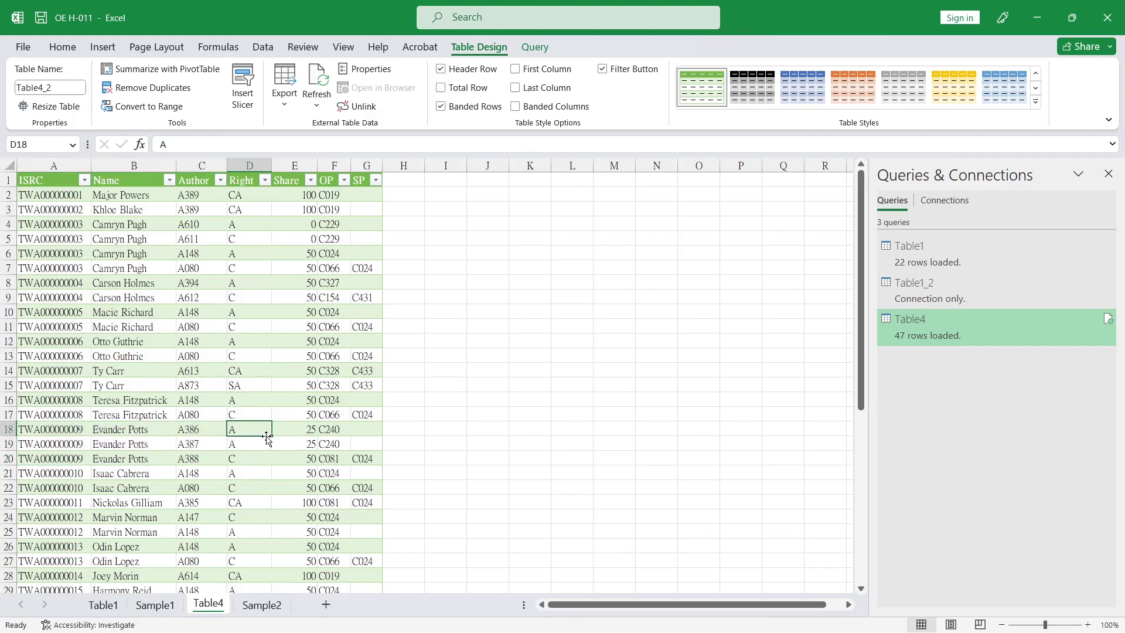
pyautogui.click(922, 326)
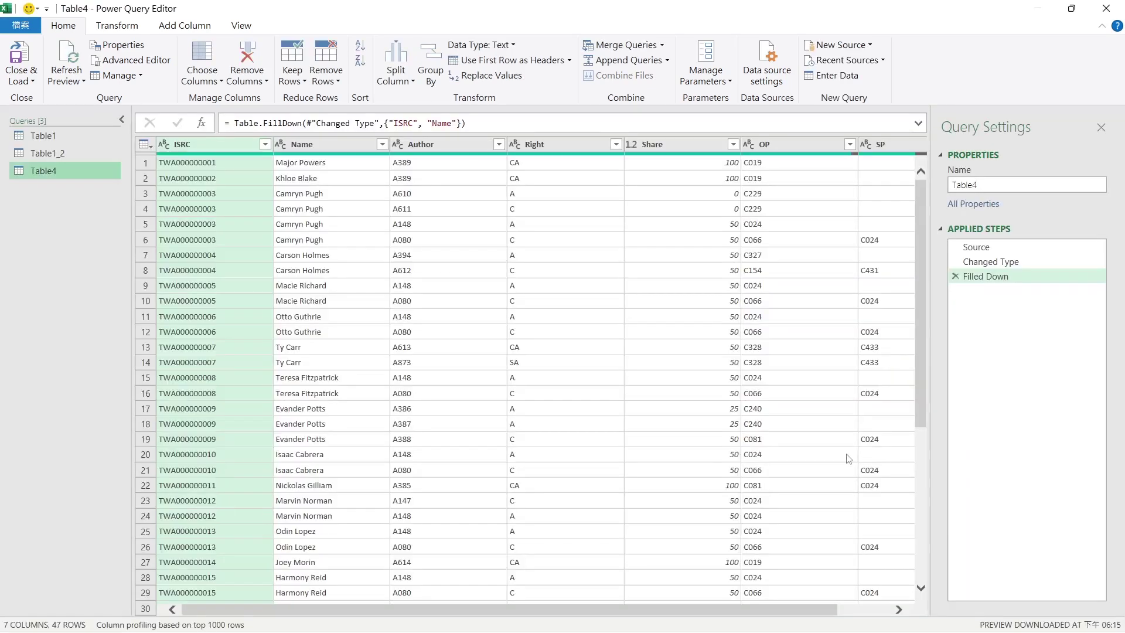
# Start a new Custom Column in Table4 from the Add Column commands
pyautogui.moveTo(808, 612); pyautogui.dragTo(879, 609)
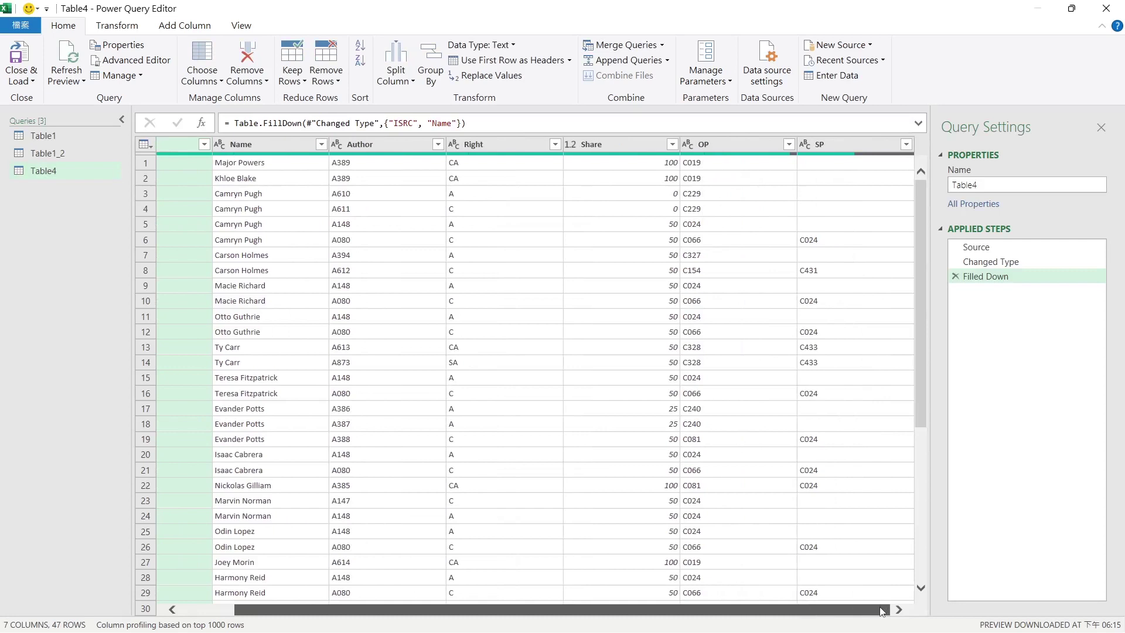
pyautogui.click(165, 23)
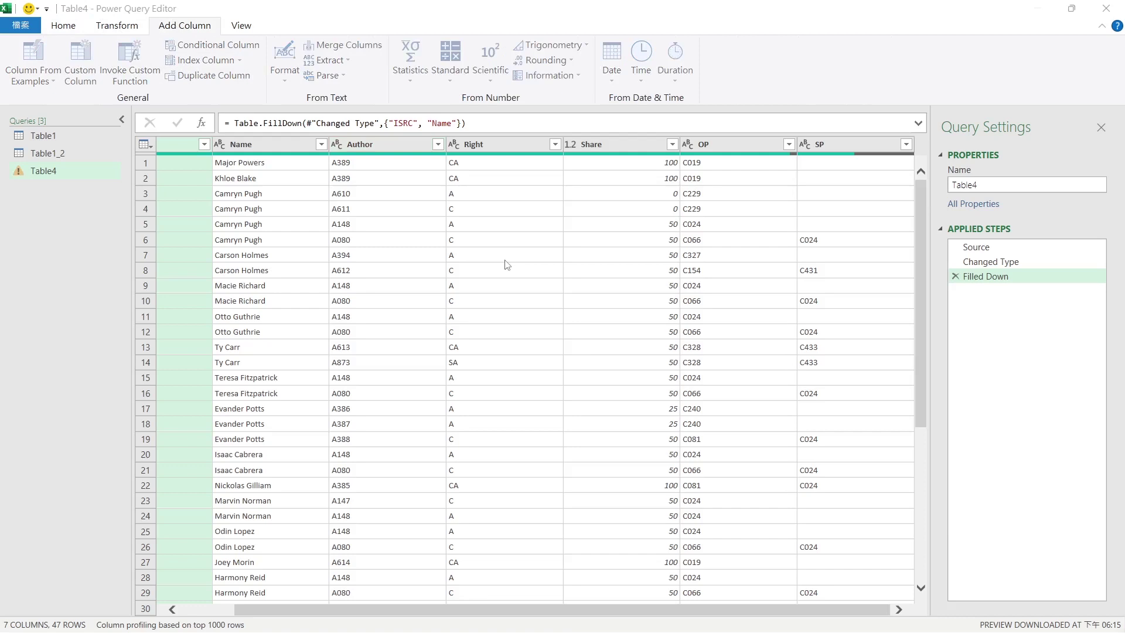
pyautogui.click(385, 297)
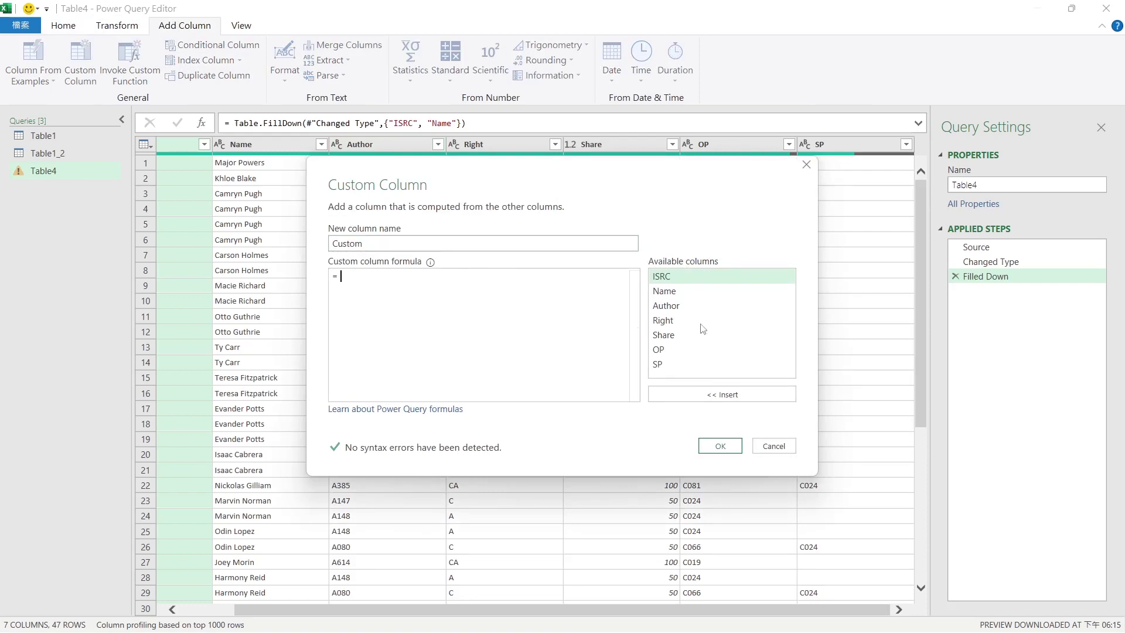
# Add a Custom column with the formula [ISRC]&[Author]&[Right]&[Share]
pyautogui.doubleClick(695, 277)
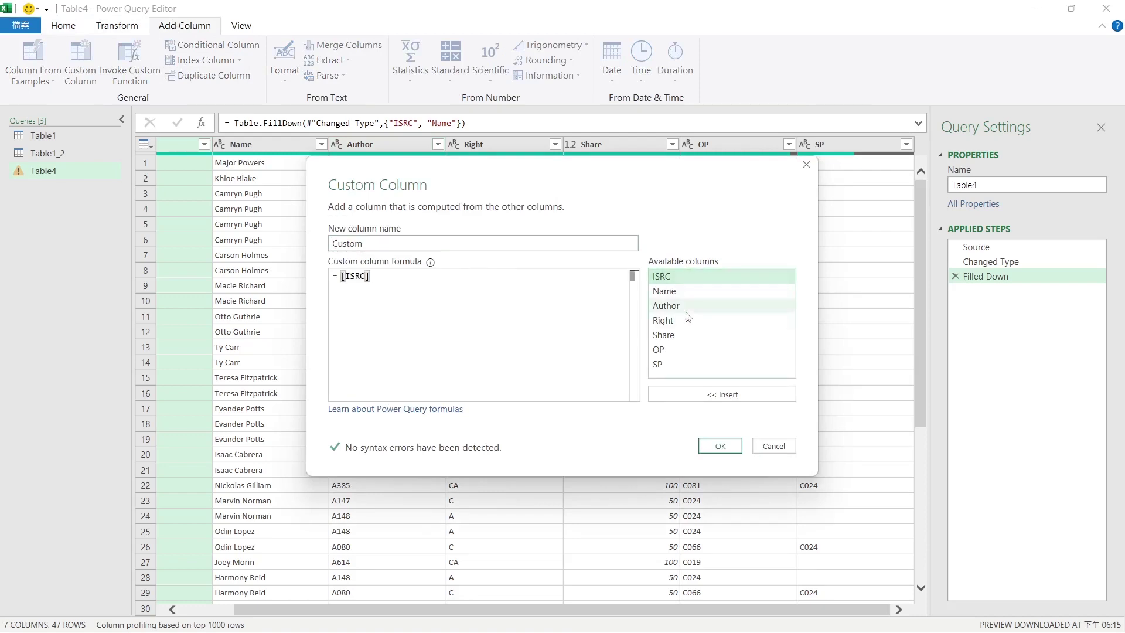
pyautogui.write('&')
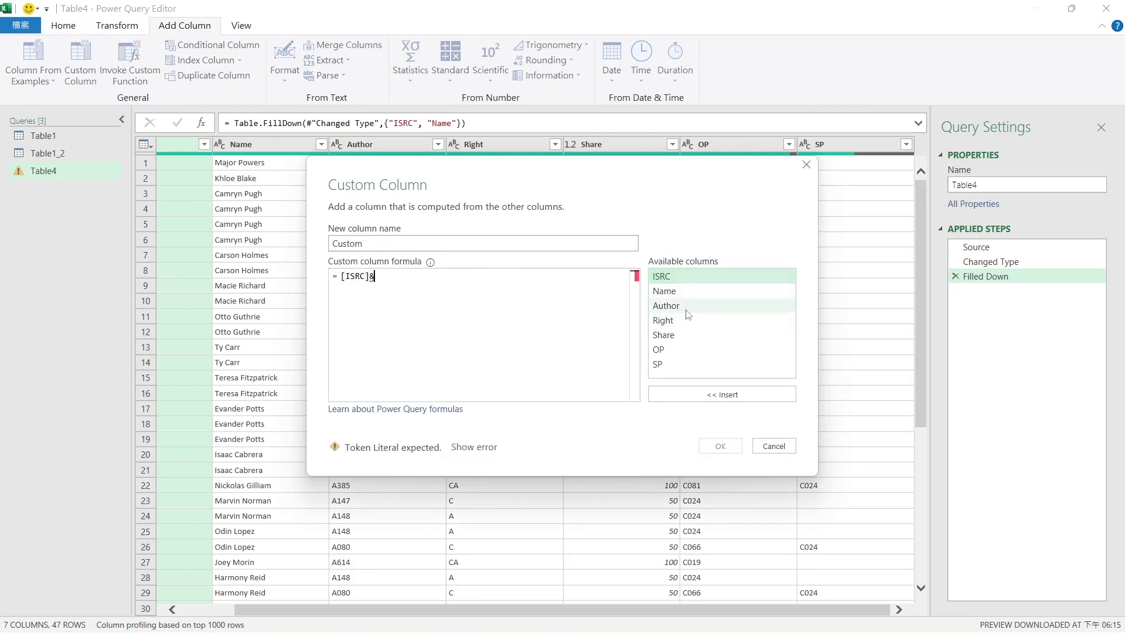
pyautogui.doubleClick(666, 305)
pyautogui.write('&')
pyautogui.doubleClick(685, 321)
pyautogui.write('&')
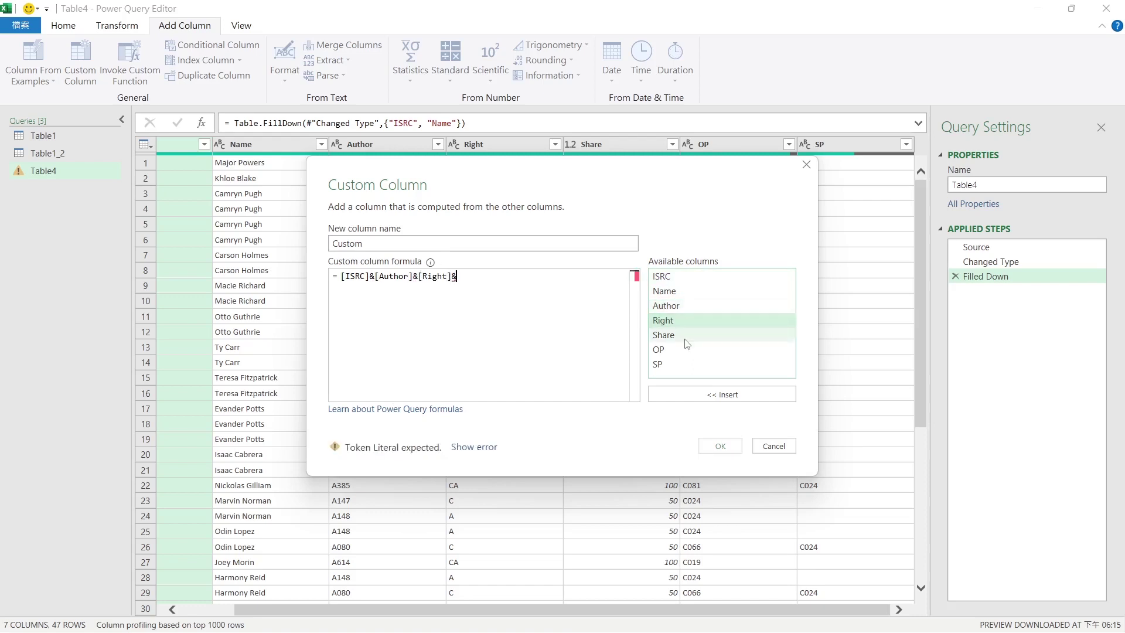
pyautogui.doubleClick(687, 339)
pyautogui.click(720, 446)
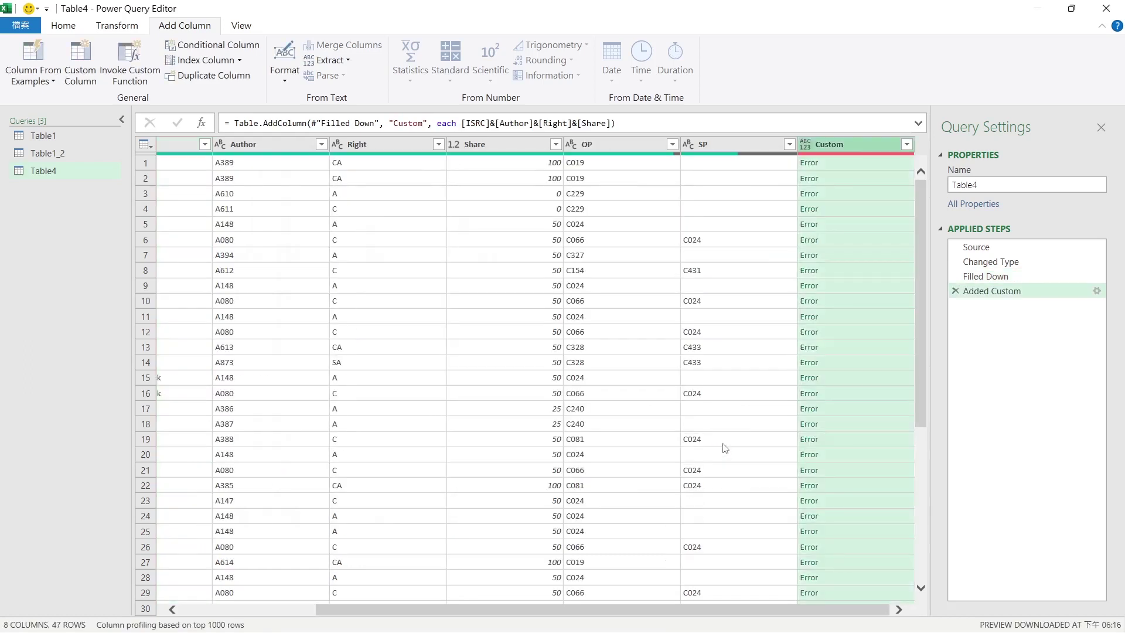
# Inspect row 1's Error: the & operator cannot join text with numbers
pyautogui.click(843, 163)
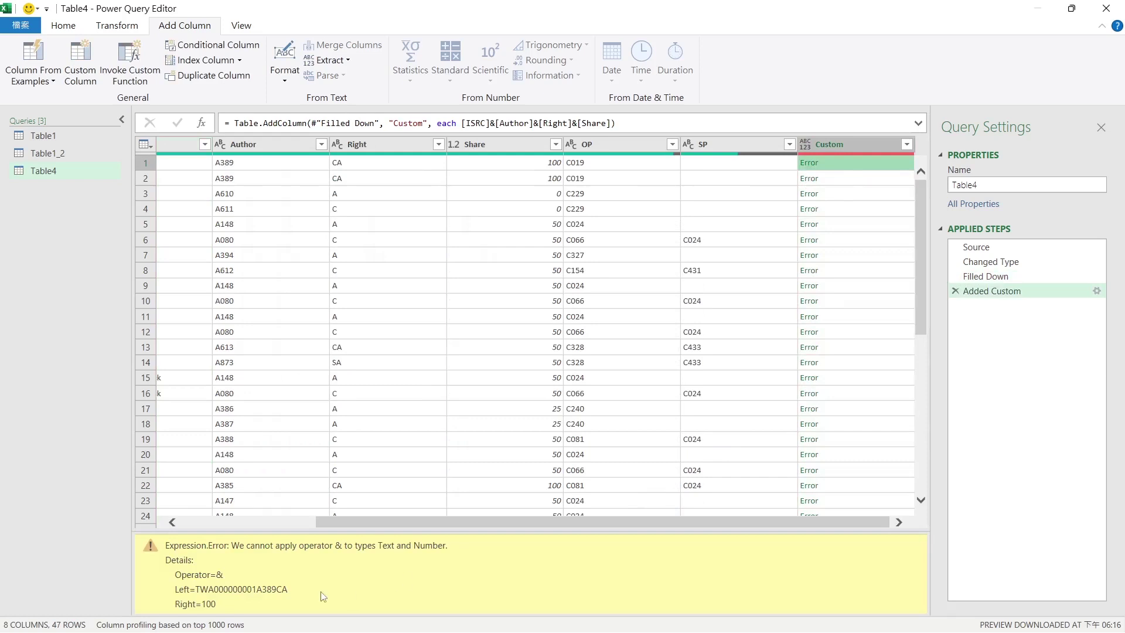
pyautogui.moveTo(301, 532); pyautogui.dragTo(293, 405)
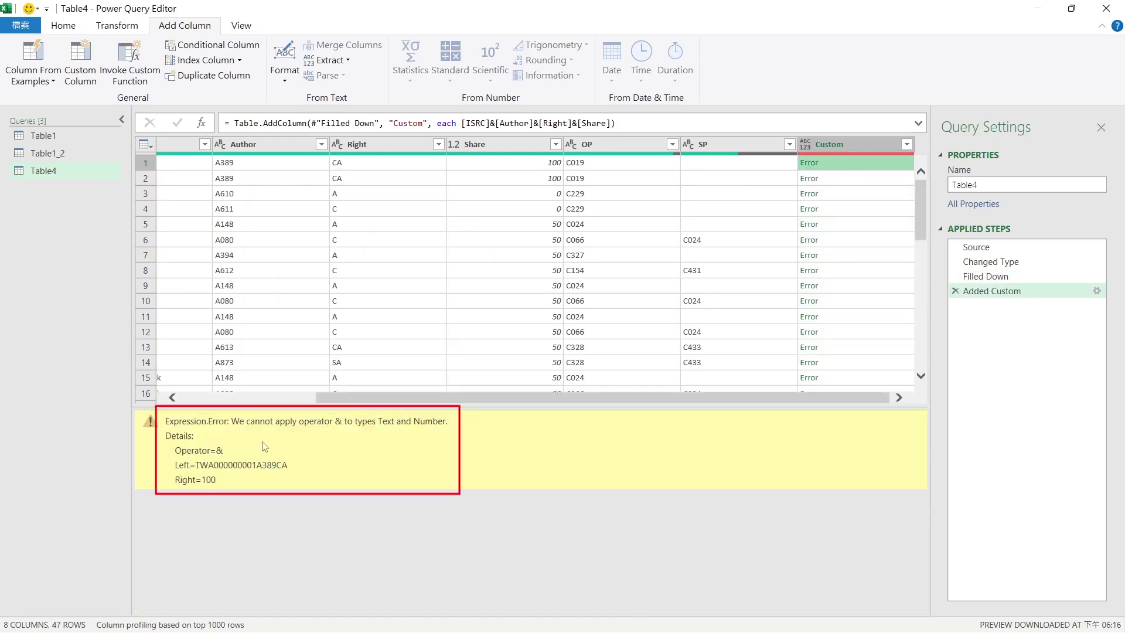
pyautogui.moveTo(281, 420); pyautogui.dragTo(428, 422)
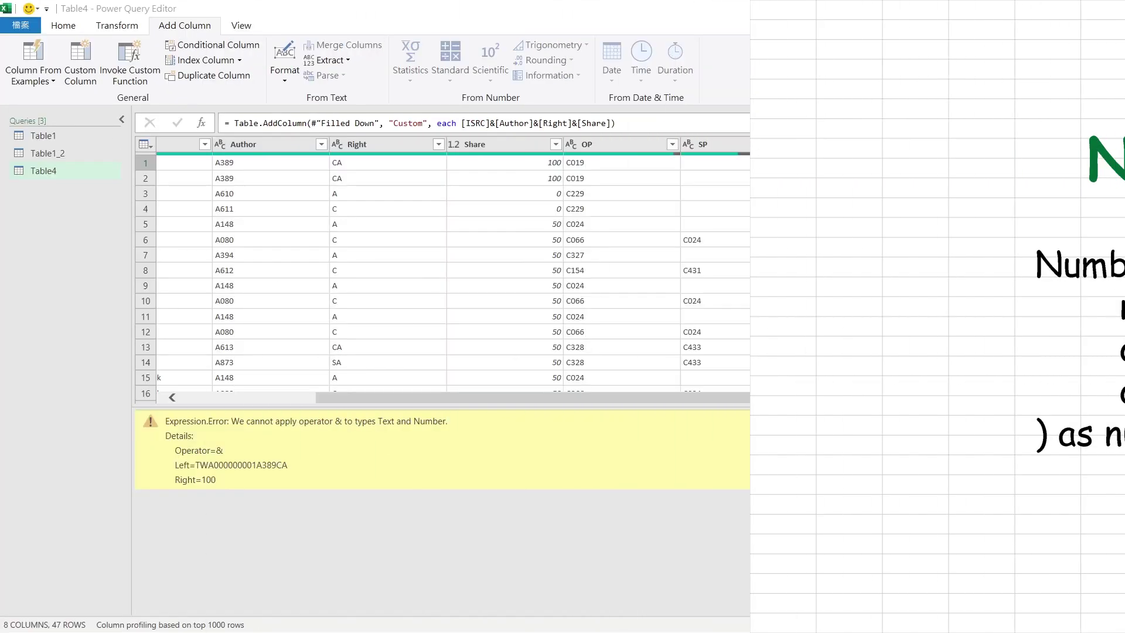
# Insert Number.ToText before [Share] in the Custom formula and check row 1's result
pyautogui.click(462, 278)
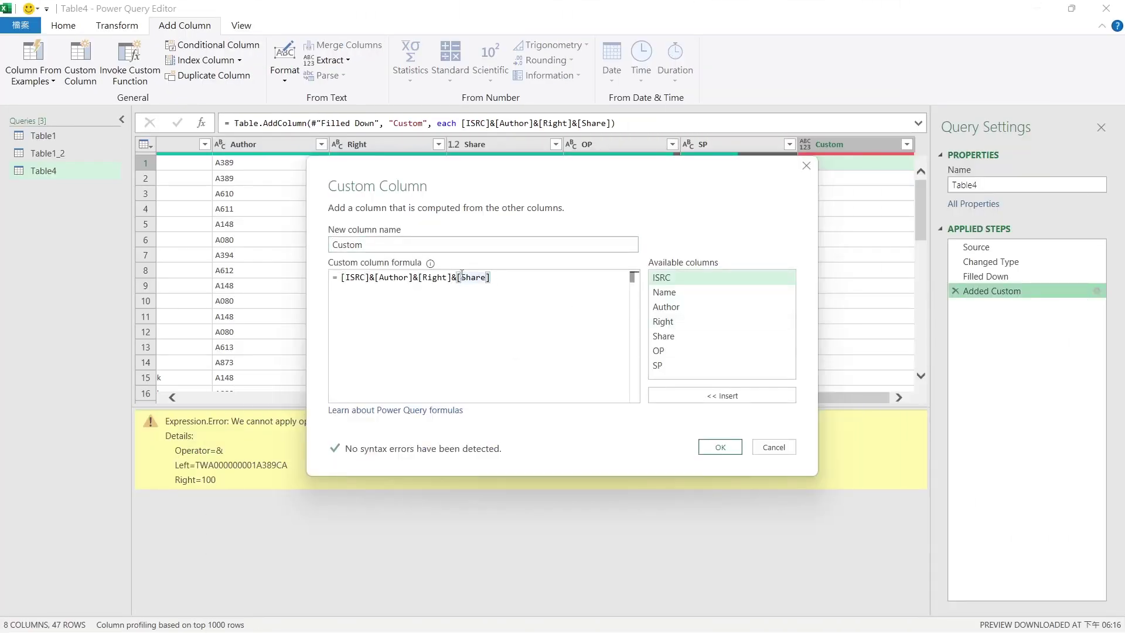
pyautogui.write('nu')
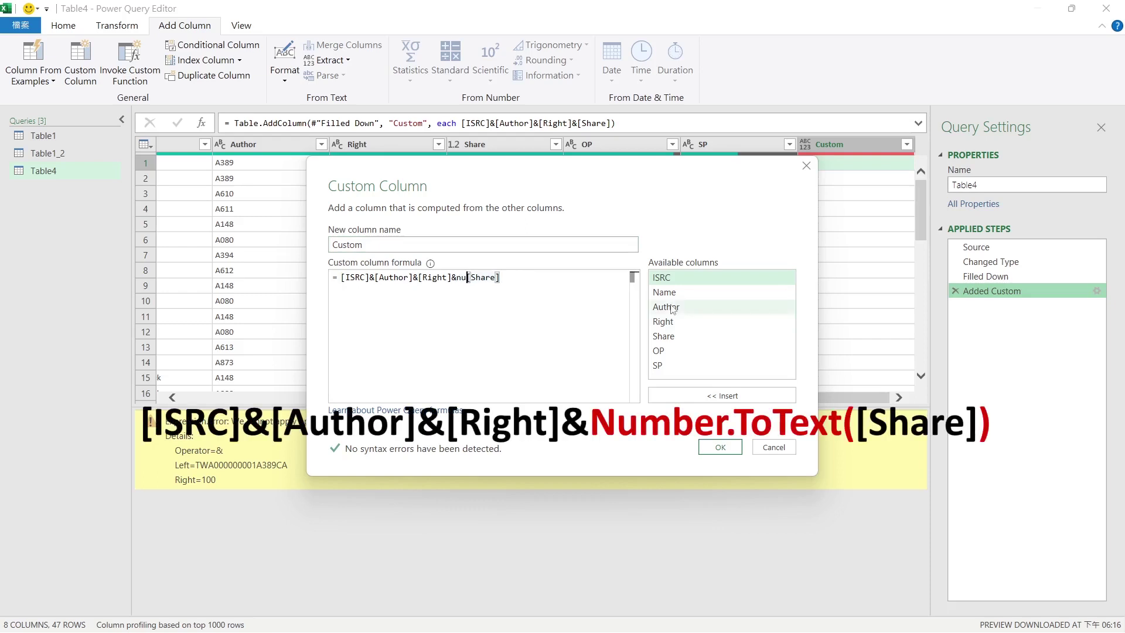
pyautogui.write('mber')
pyautogui.write('.')
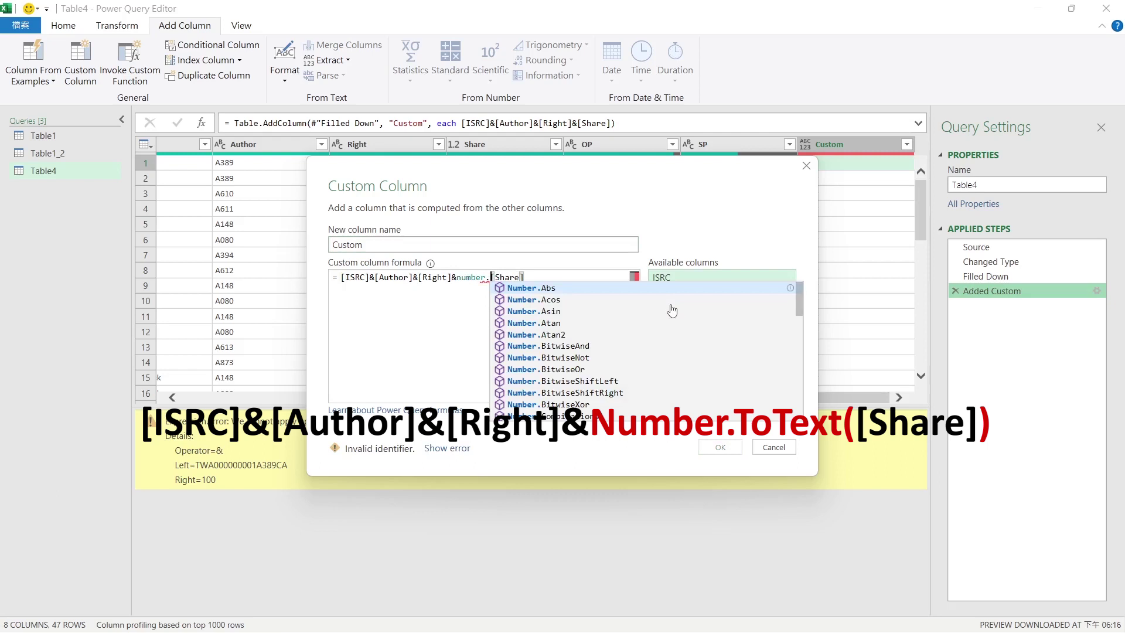
pyautogui.write('to')
pyautogui.click(563, 287)
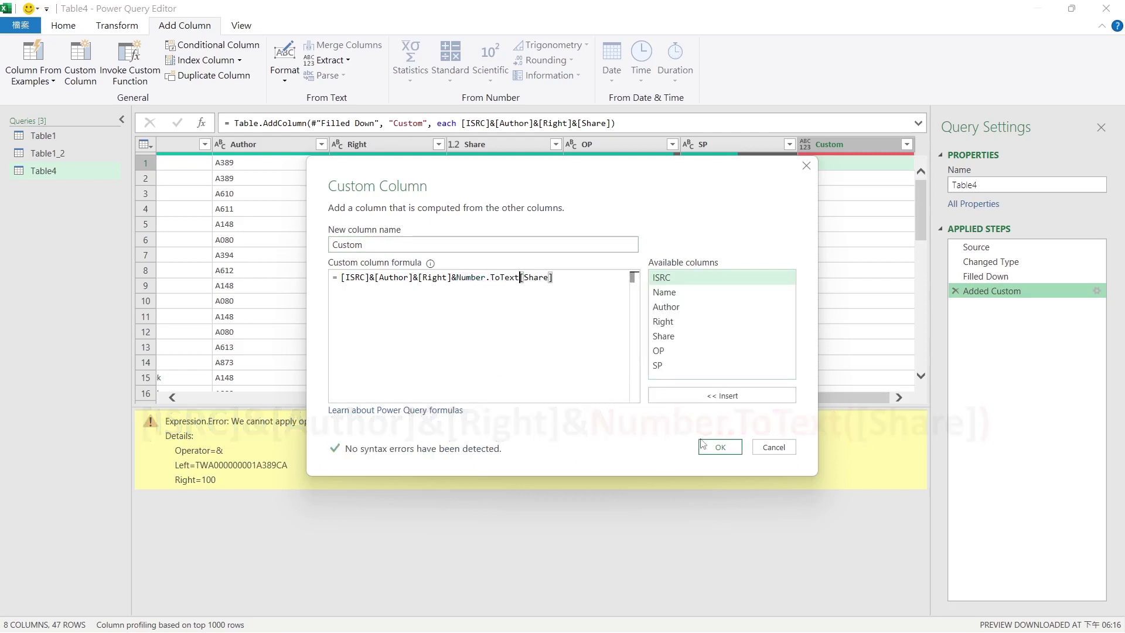
pyautogui.click(718, 448)
pyautogui.click(849, 193)
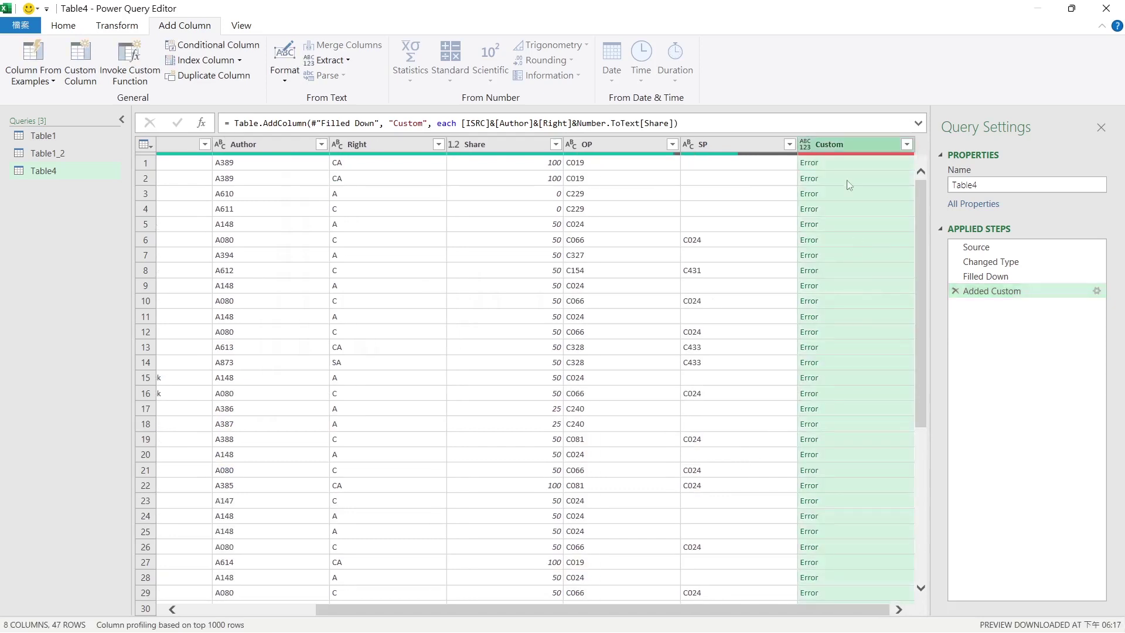
pyautogui.click(842, 163)
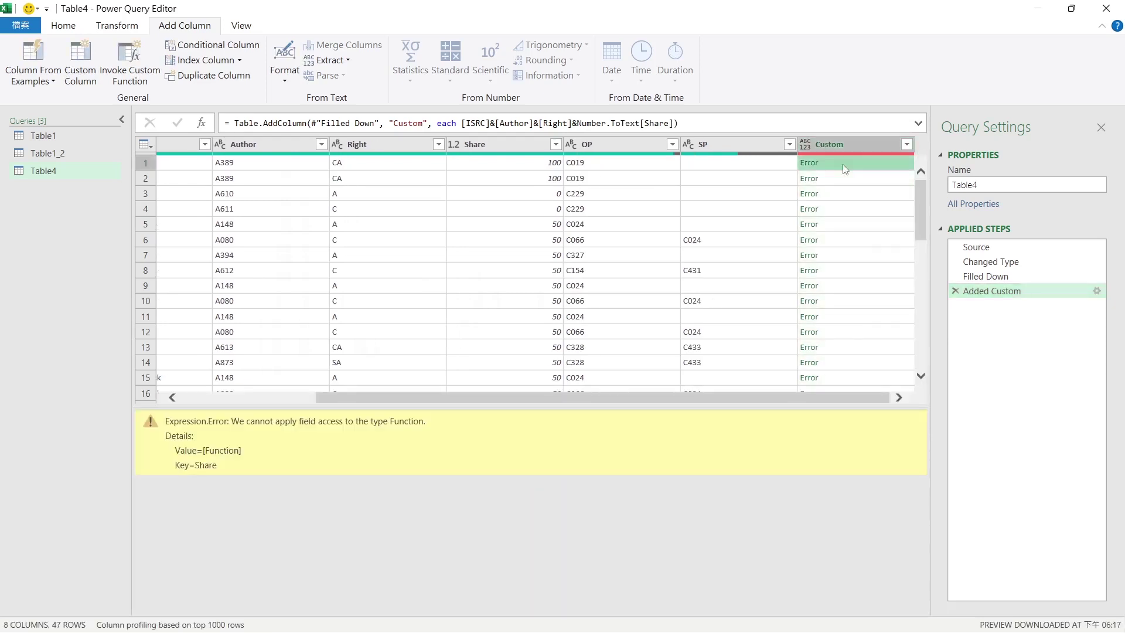
# Correct the formula to Number.ToText([Share]), giving keys like TWA000000001A389CA100
pyautogui.click(1097, 291)
pyautogui.click(1097, 292)
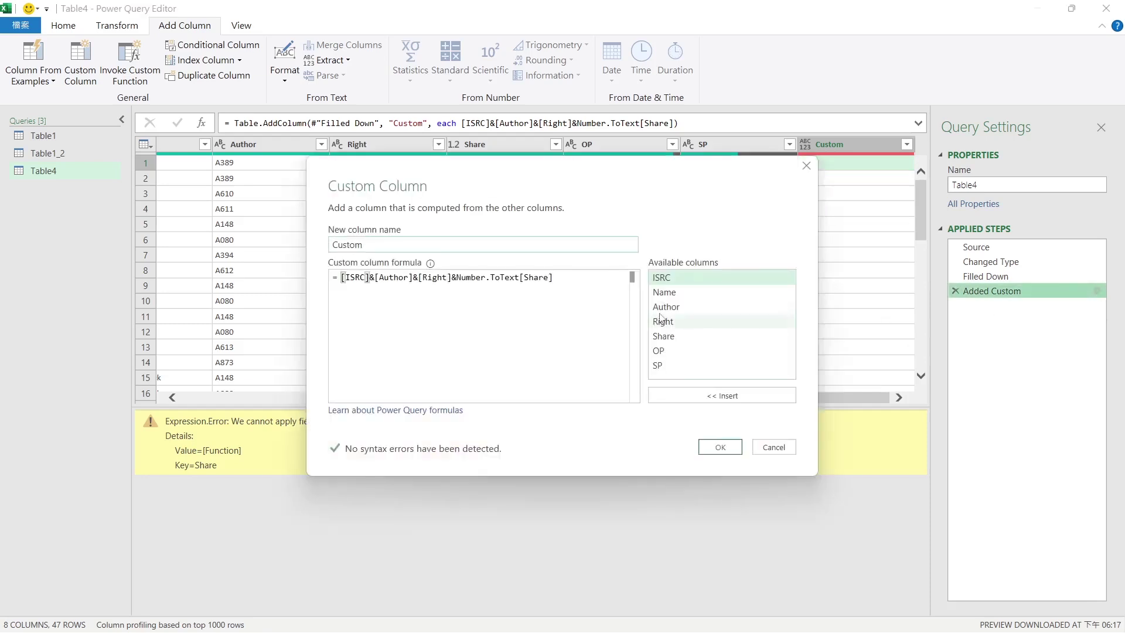
pyautogui.click(521, 279)
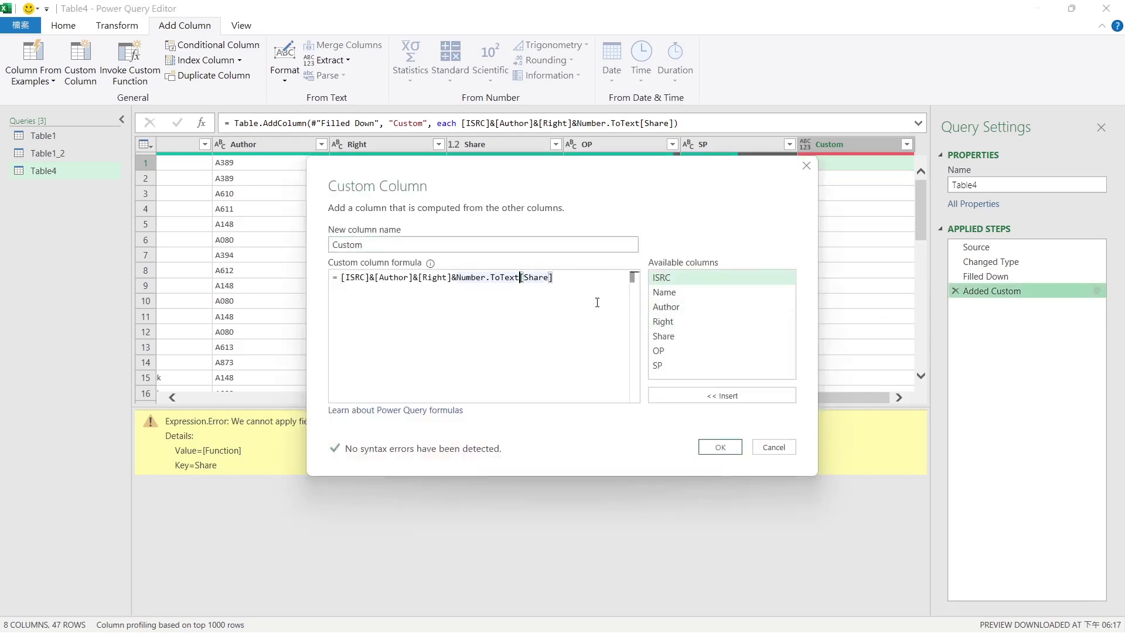
pyautogui.write('(')
pyautogui.write(')')
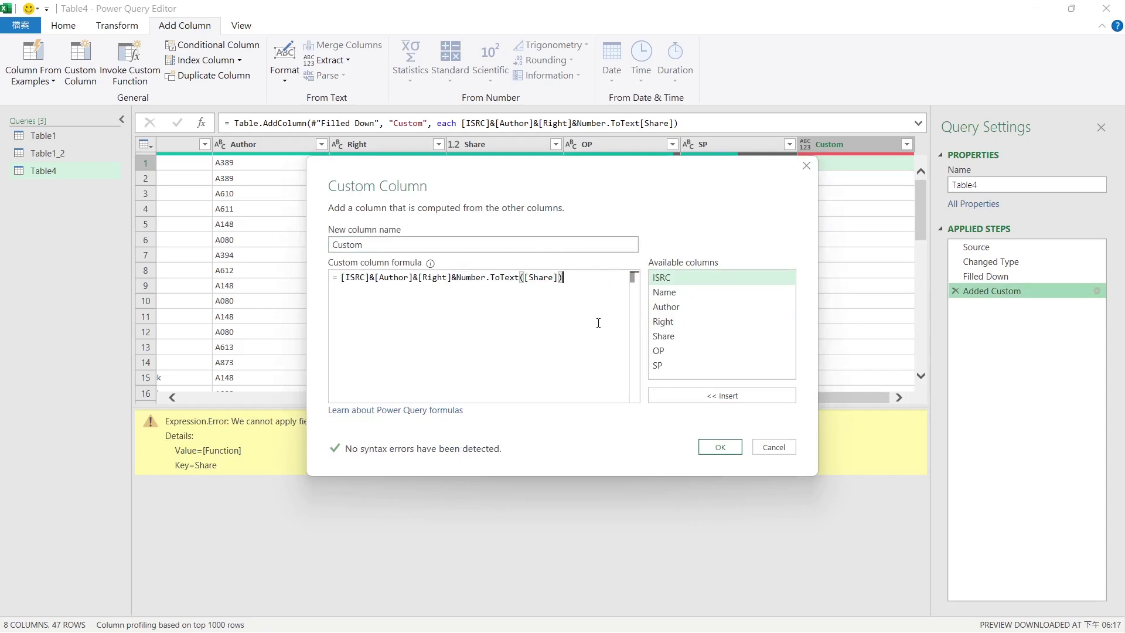
pyautogui.click(720, 447)
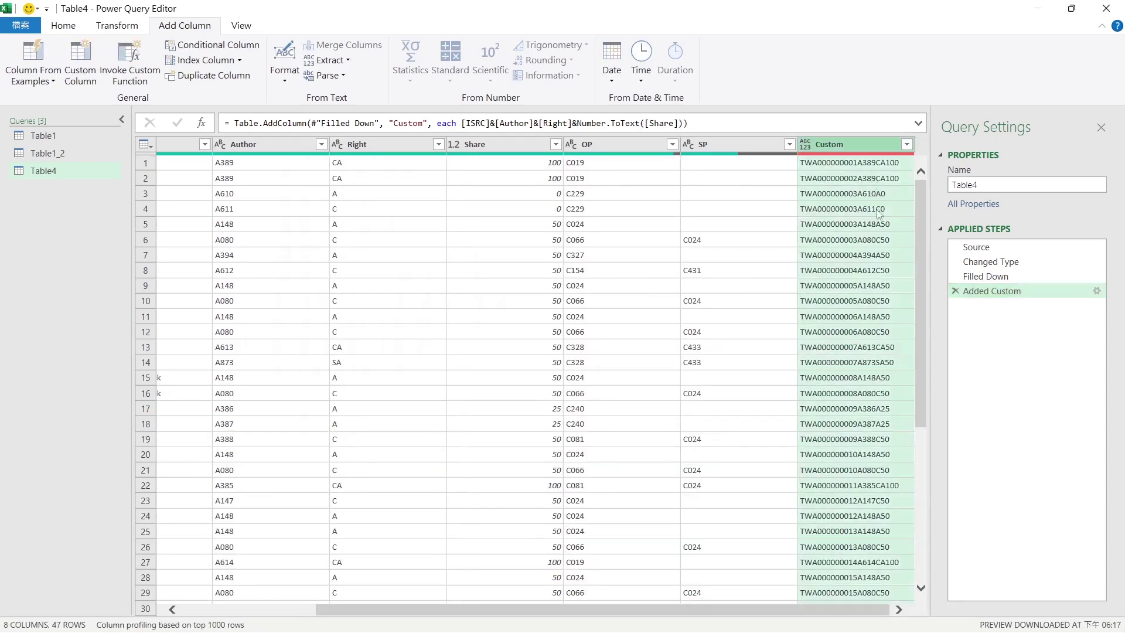
pyautogui.click(1097, 292)
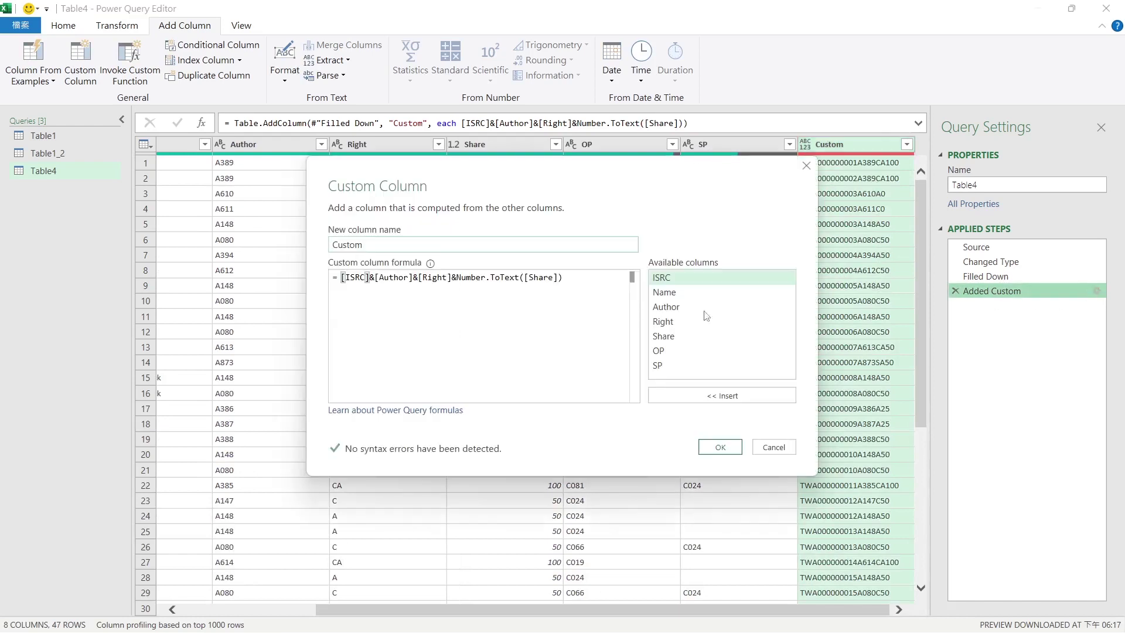
# Insert "_" separators between ISRC, Author, Right and Share, then Close & Load Table4
pyautogui.click(378, 277)
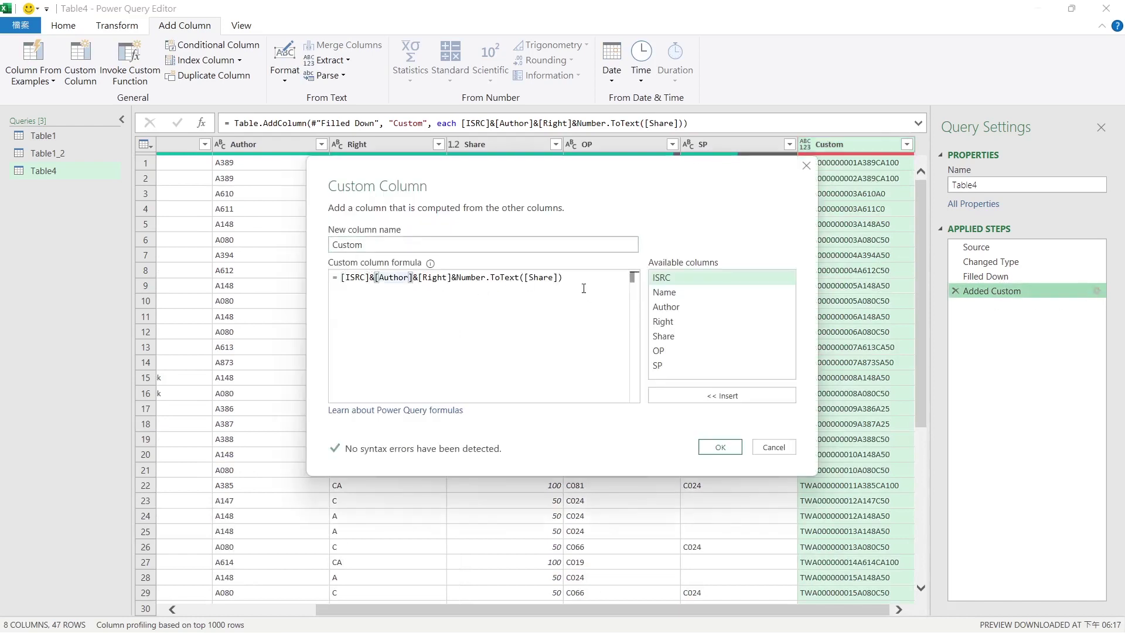
pyautogui.write('"_"&')
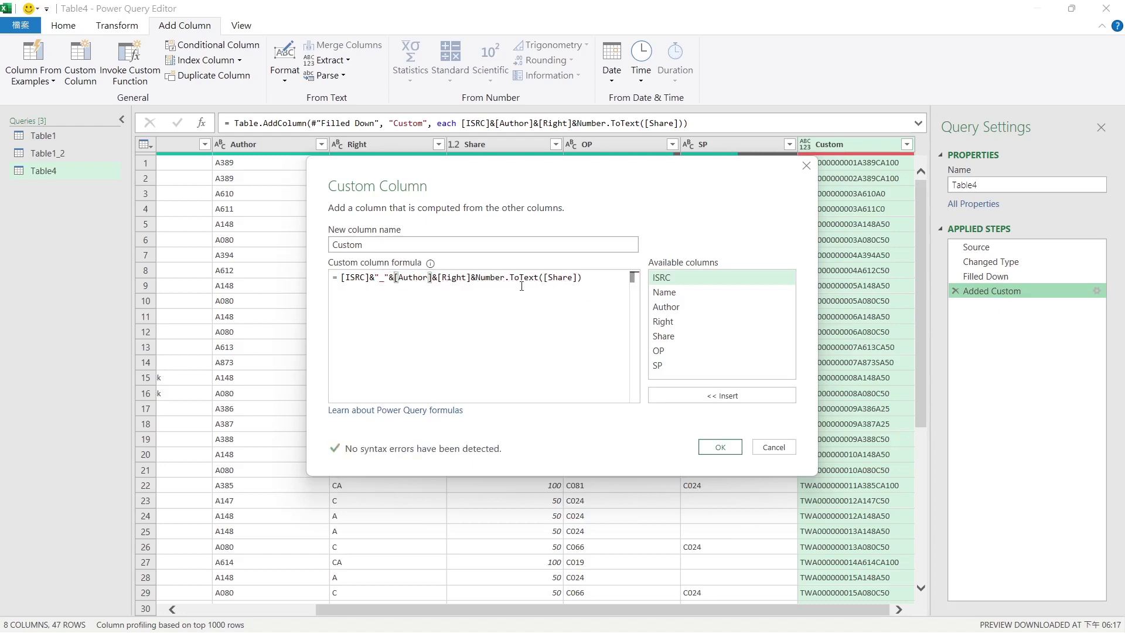
pyautogui.moveTo(368, 278); pyautogui.dragTo(389, 277)
pyautogui.hotkey('ctrl', 'c')
pyautogui.click(439, 279)
pyautogui.hotkey('ctrl', 'v')
pyautogui.click(496, 277)
pyautogui.hotkey('ctrl', 'v')
pyautogui.click(720, 447)
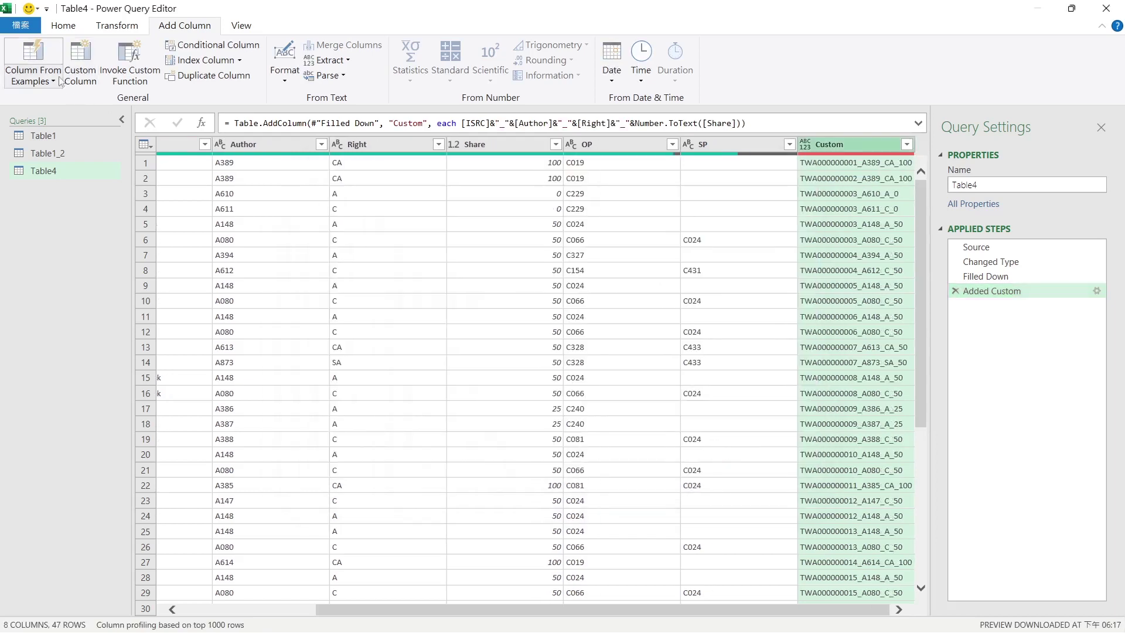
pyautogui.click(61, 26)
pyautogui.click(21, 59)
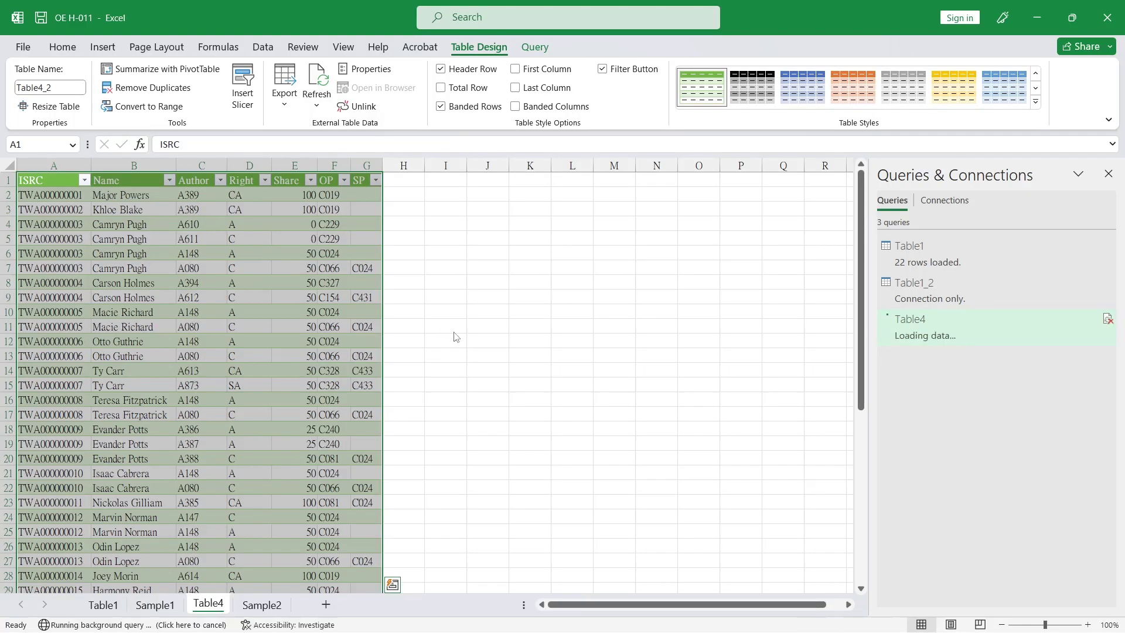
# Add a Comment header in cell I1 to extend Table4 with a new column
pyautogui.click(455, 327)
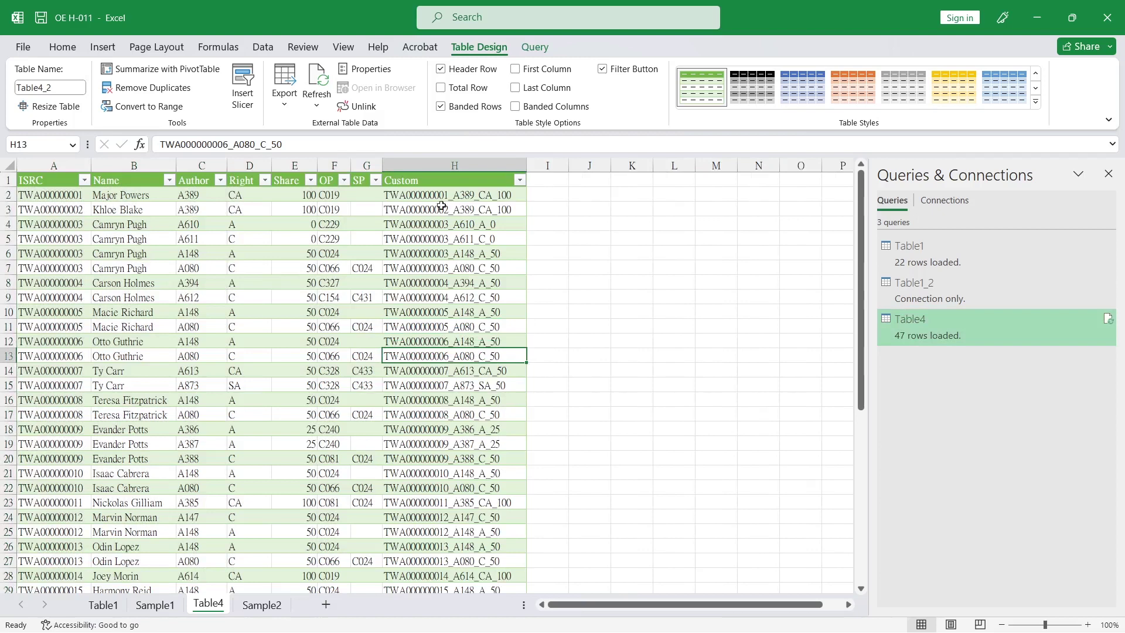
pyautogui.click(437, 166)
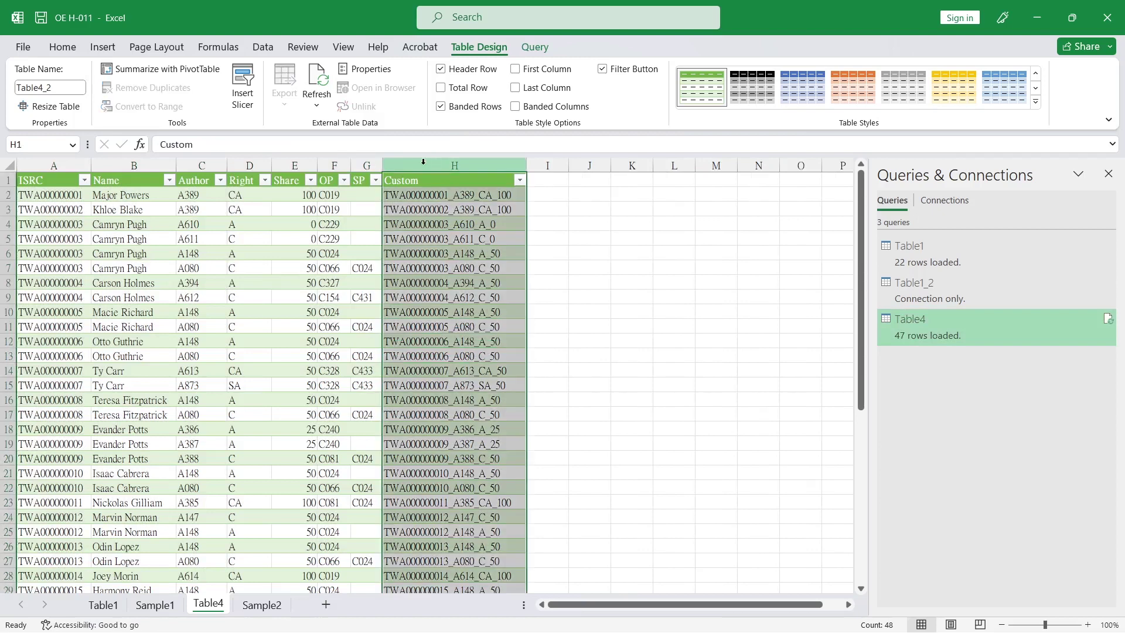
pyautogui.rightClick(424, 163)
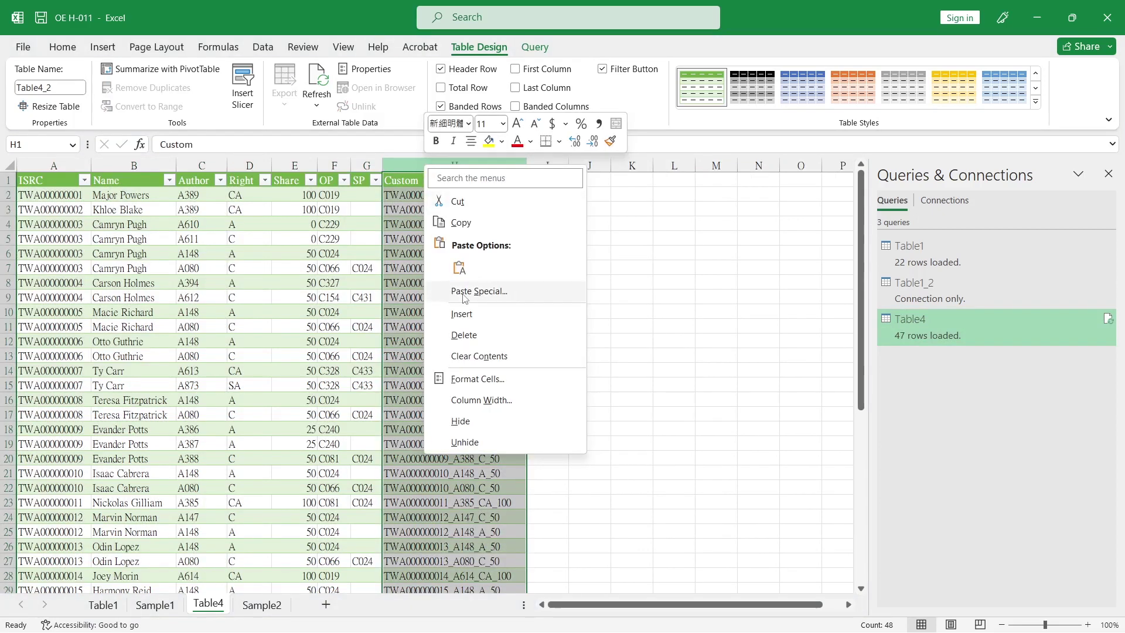
pyautogui.press('Escape')
pyautogui.click(539, 181)
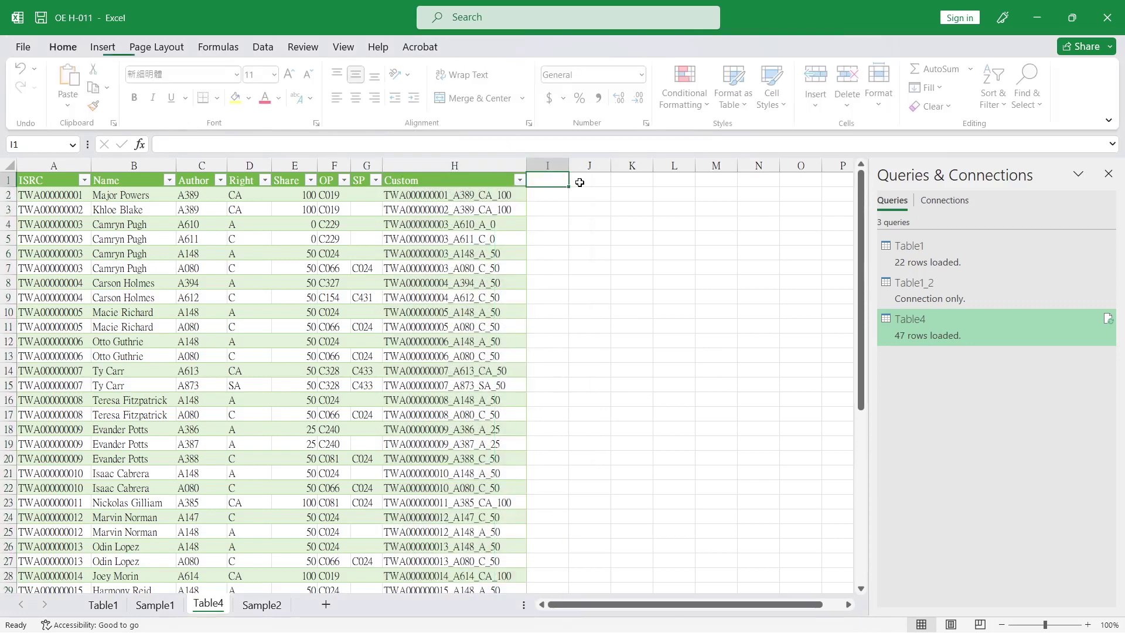
pyautogui.write('Comment')
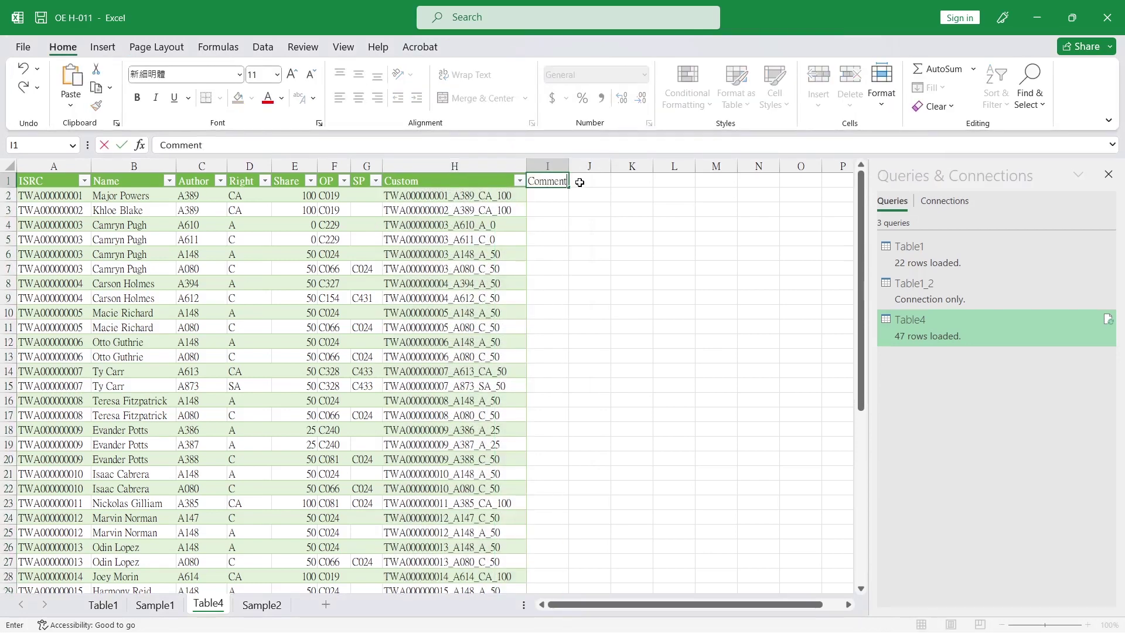
pyautogui.press('Return')
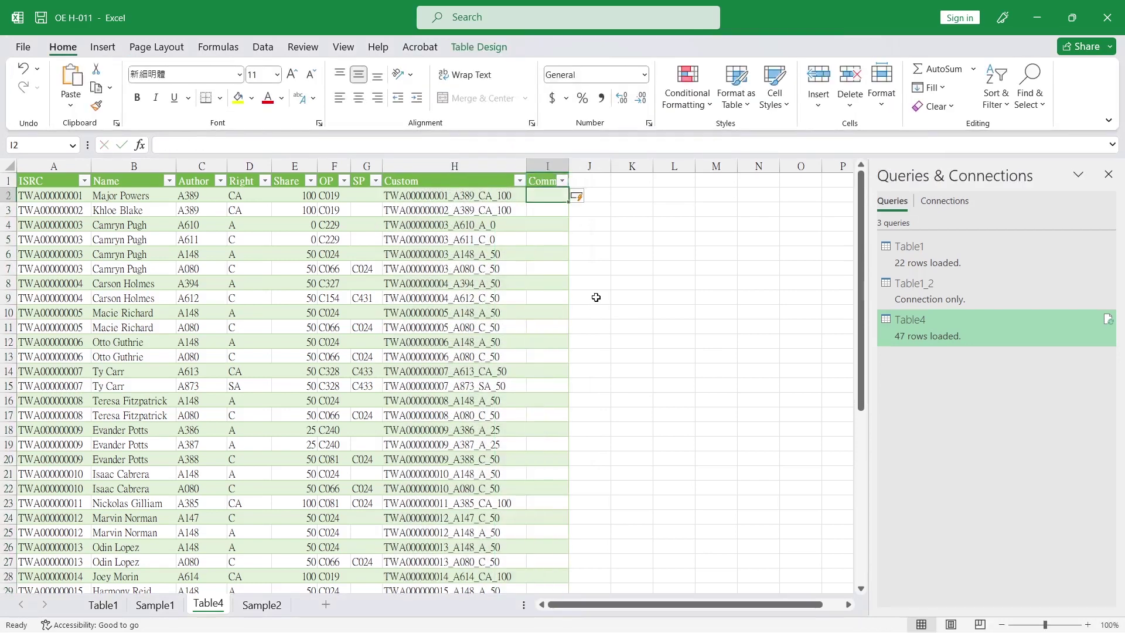
# Copy TWA000000011 from A23 into I23 of the Comment column and widen column I
pyautogui.click(476, 166)
pyautogui.click(546, 268)
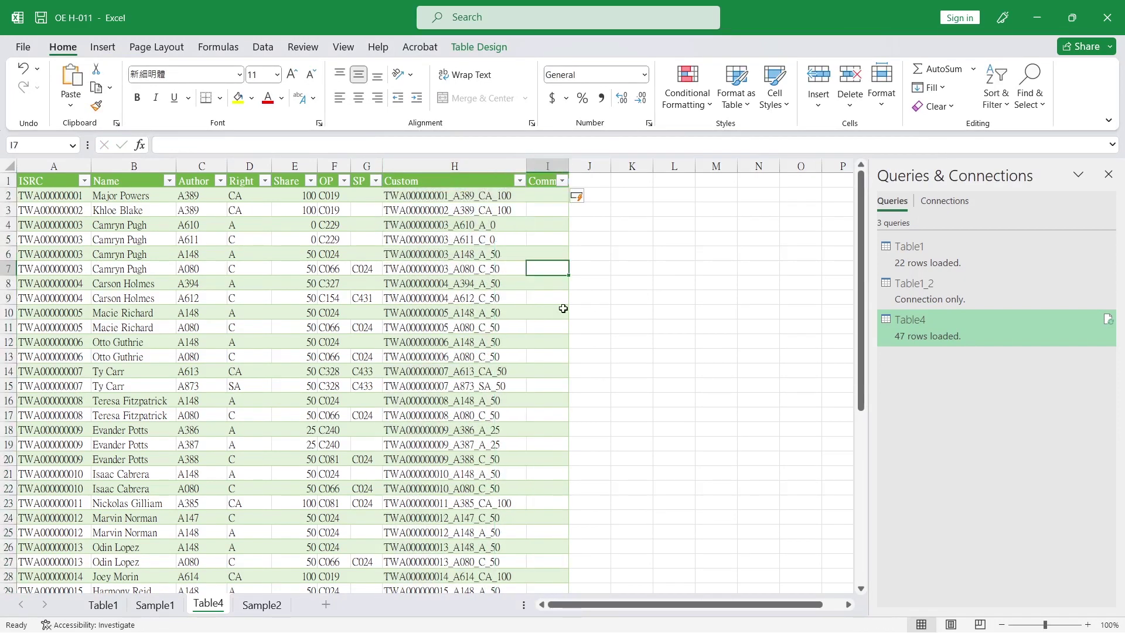
pyautogui.click(139, 410)
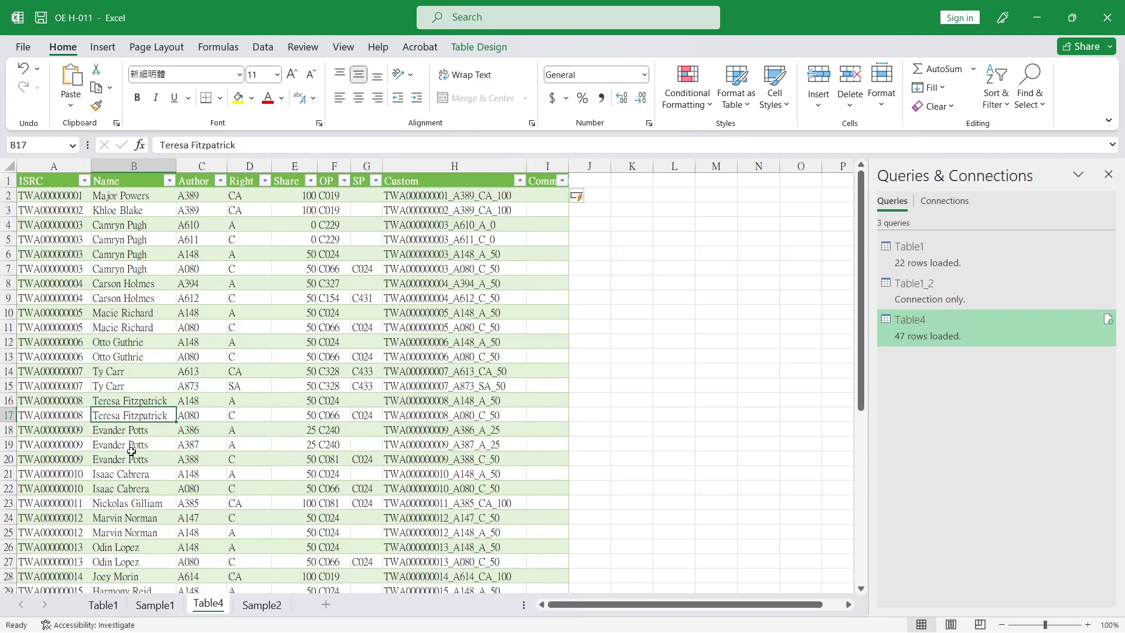
pyautogui.click(56, 503)
pyautogui.hotkey('ctrl', 'c')
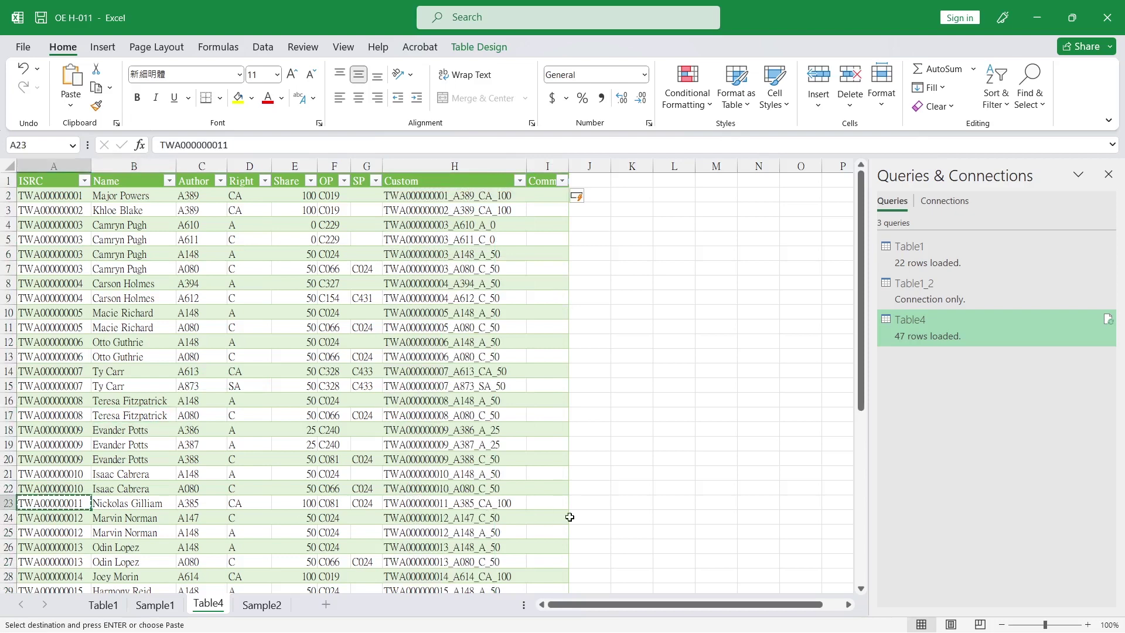
pyautogui.click(542, 501)
pyautogui.hotkey('ctrl', 'v')
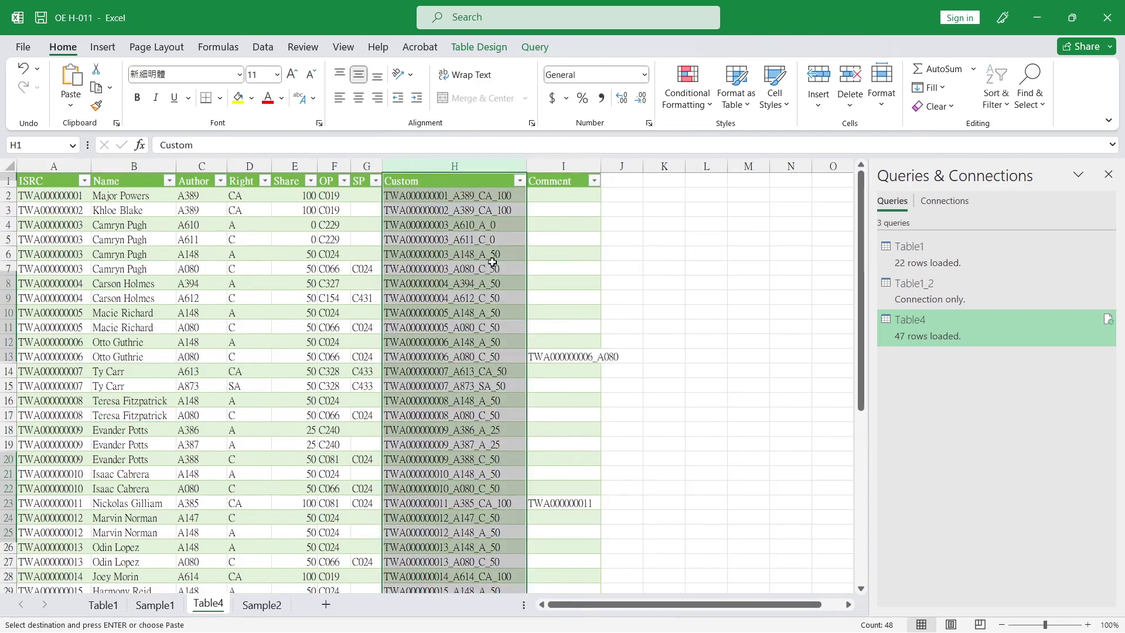
pyautogui.click(519, 273)
# Load the sheet table into Power Query as Table4_2, check its Custom and Comment columns, then select Table4
pyautogui.click(262, 47)
pyautogui.click(92, 107)
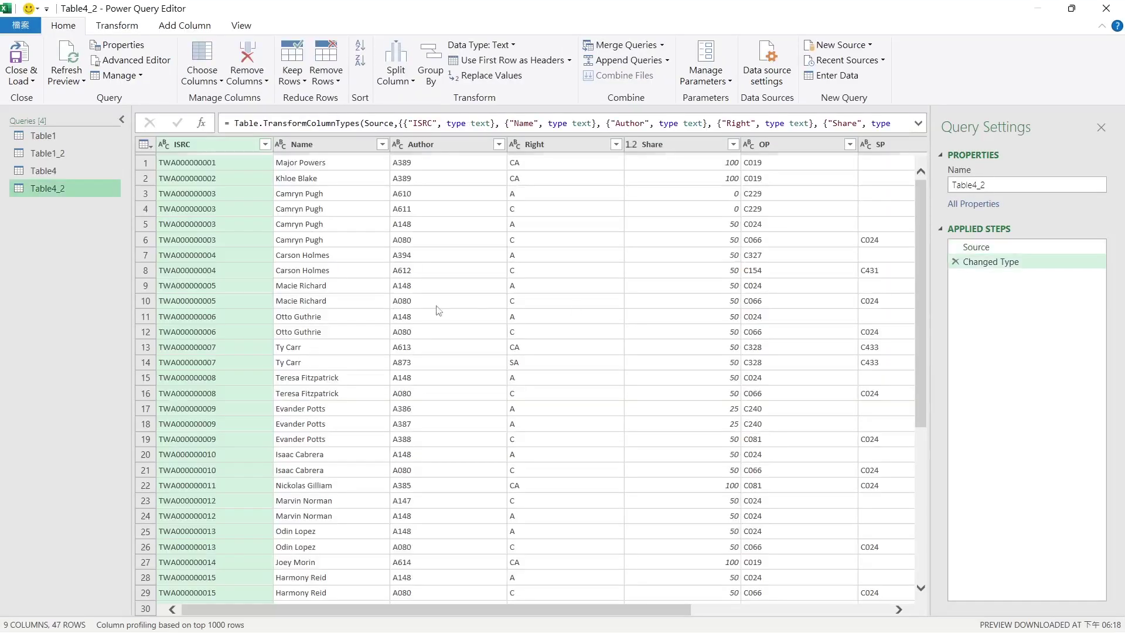
pyautogui.click(822, 602)
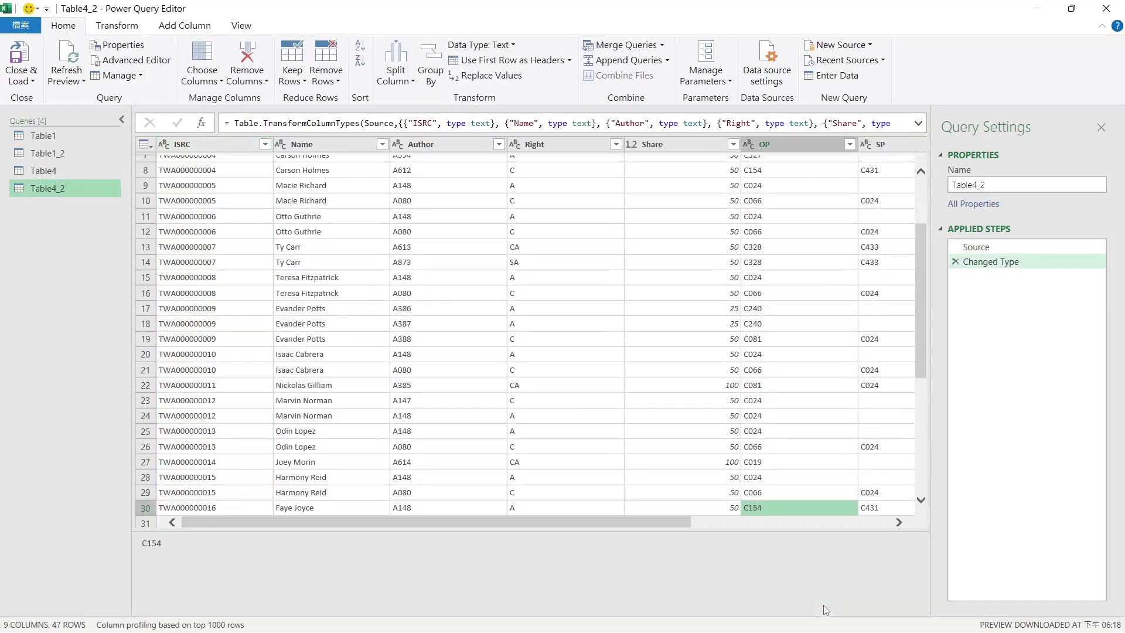
pyautogui.click(870, 522)
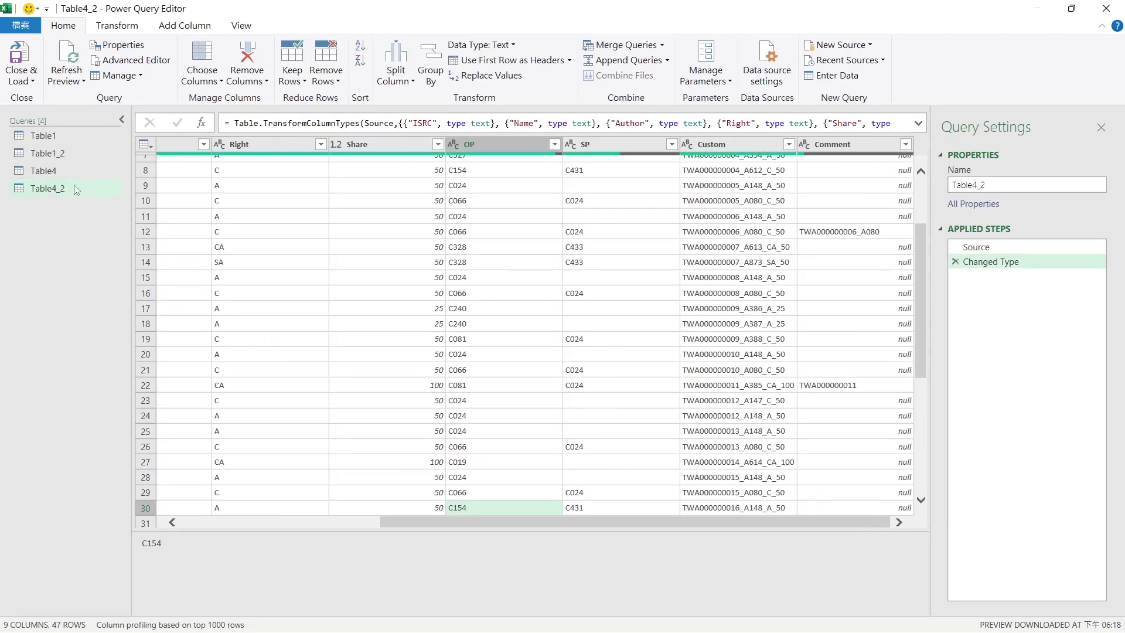
pyautogui.click(47, 170)
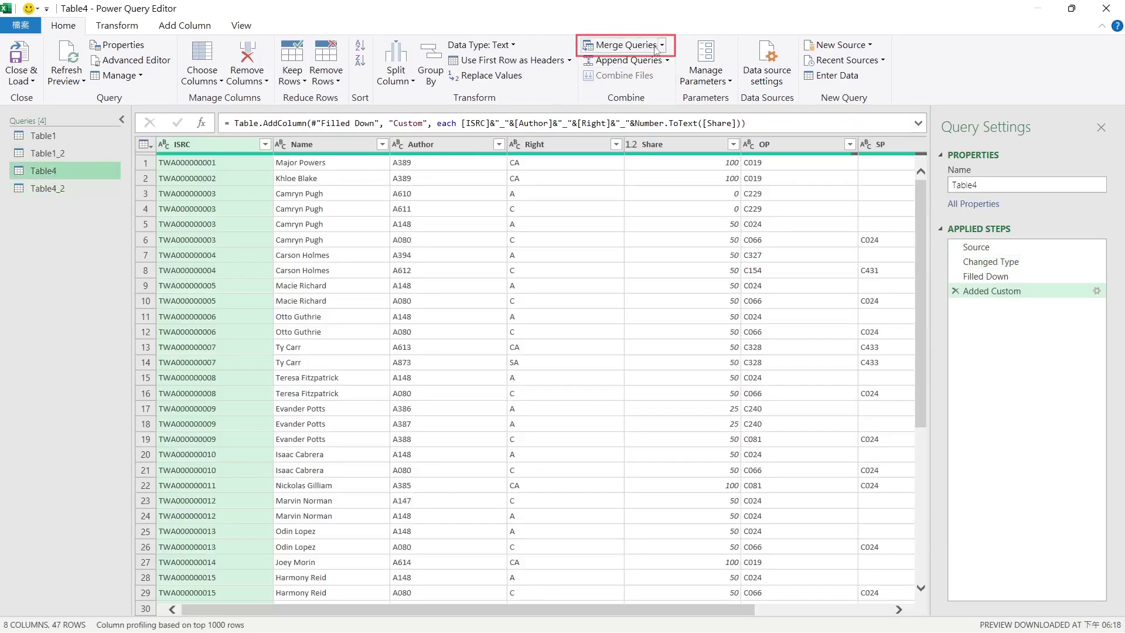
pyautogui.click(655, 49)
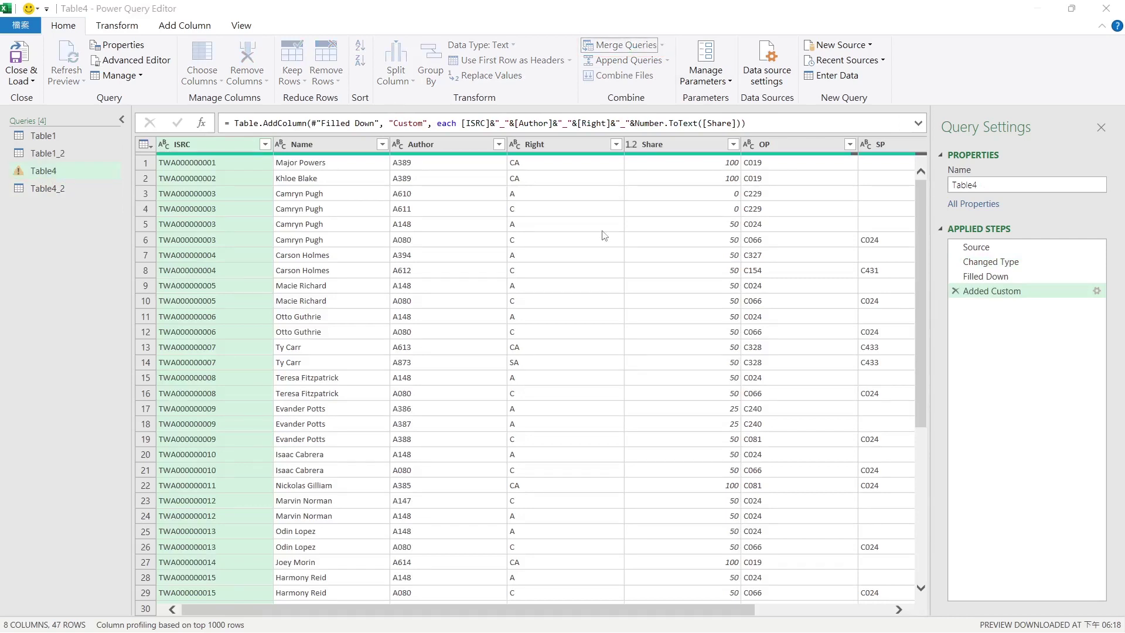
# Left Outer merge Table4 with Table4_2, using Custom as the key in both tables
pyautogui.click(440, 301)
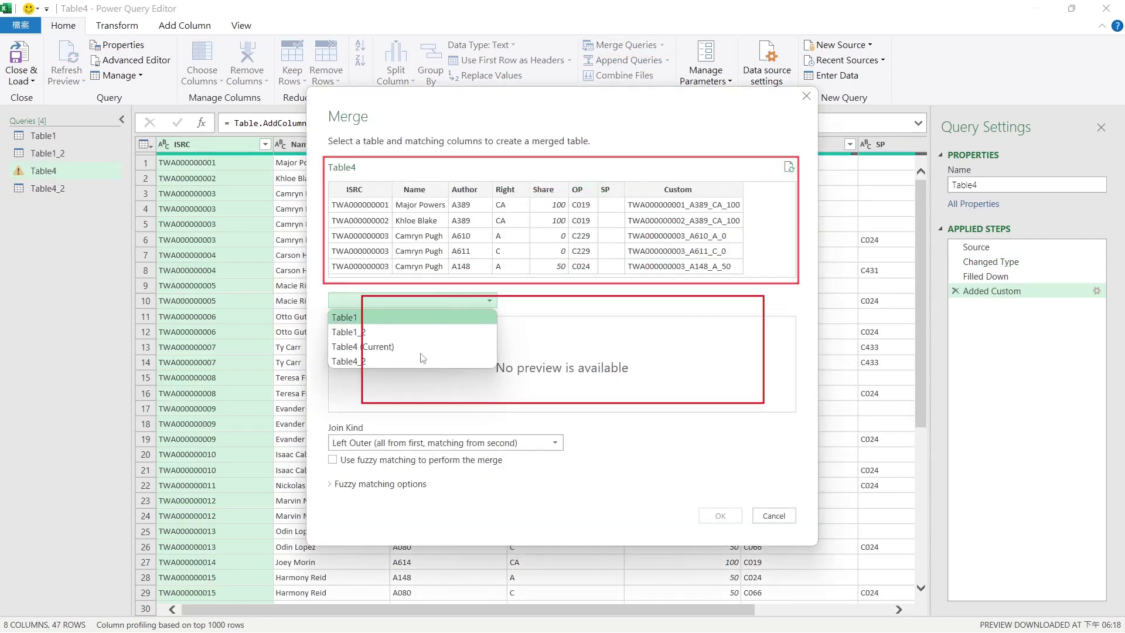
pyautogui.click(416, 361)
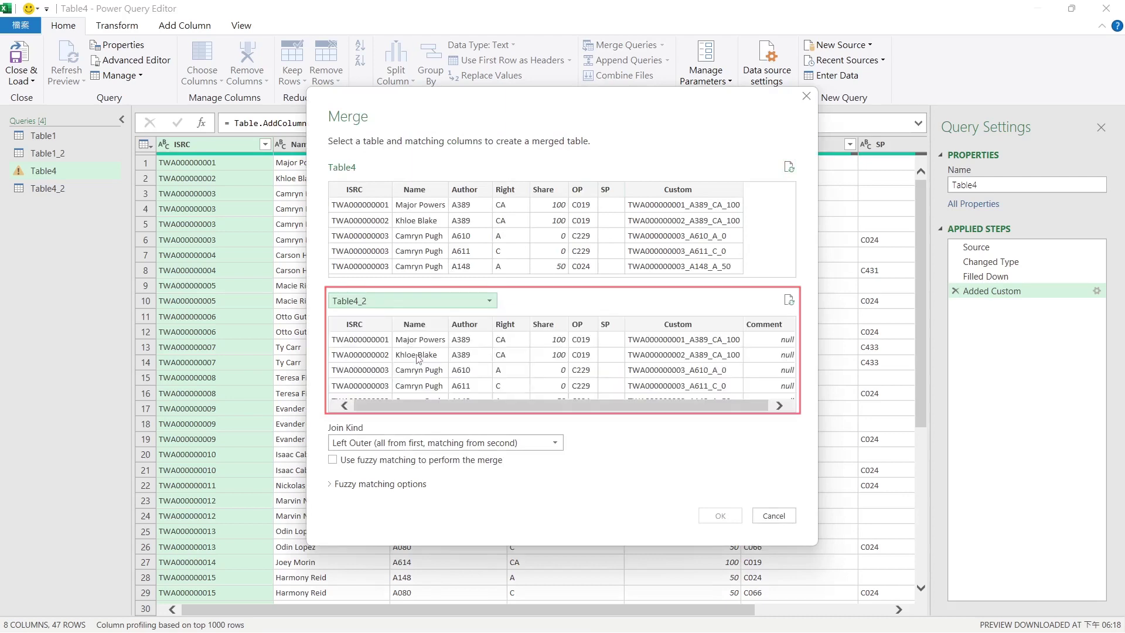
pyautogui.click(658, 337)
pyautogui.click(683, 228)
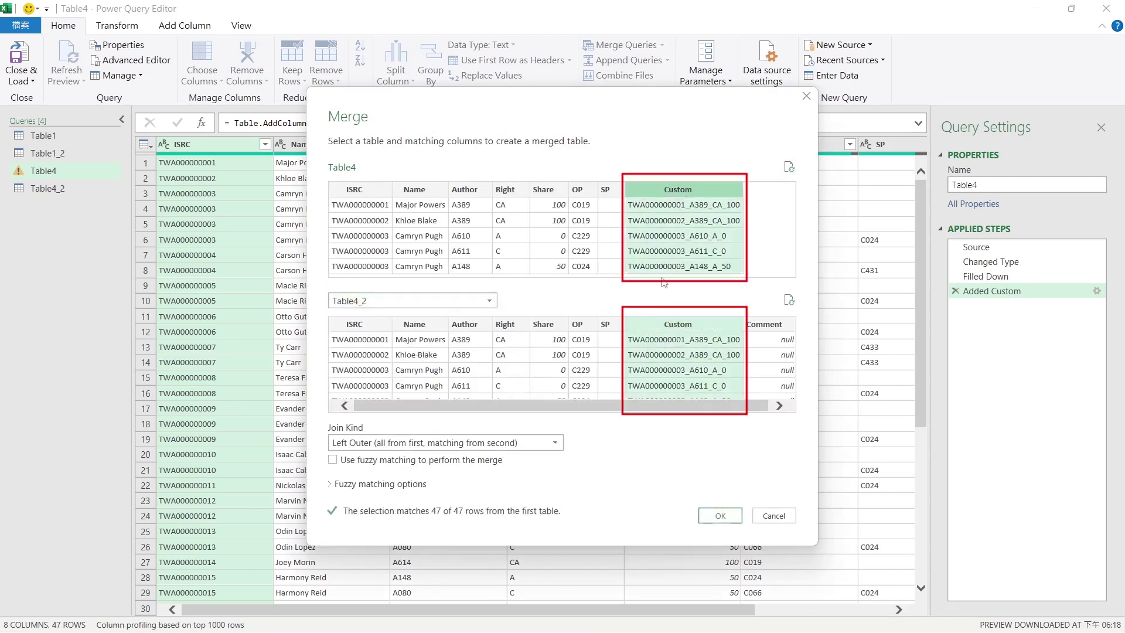
pyautogui.click(722, 516)
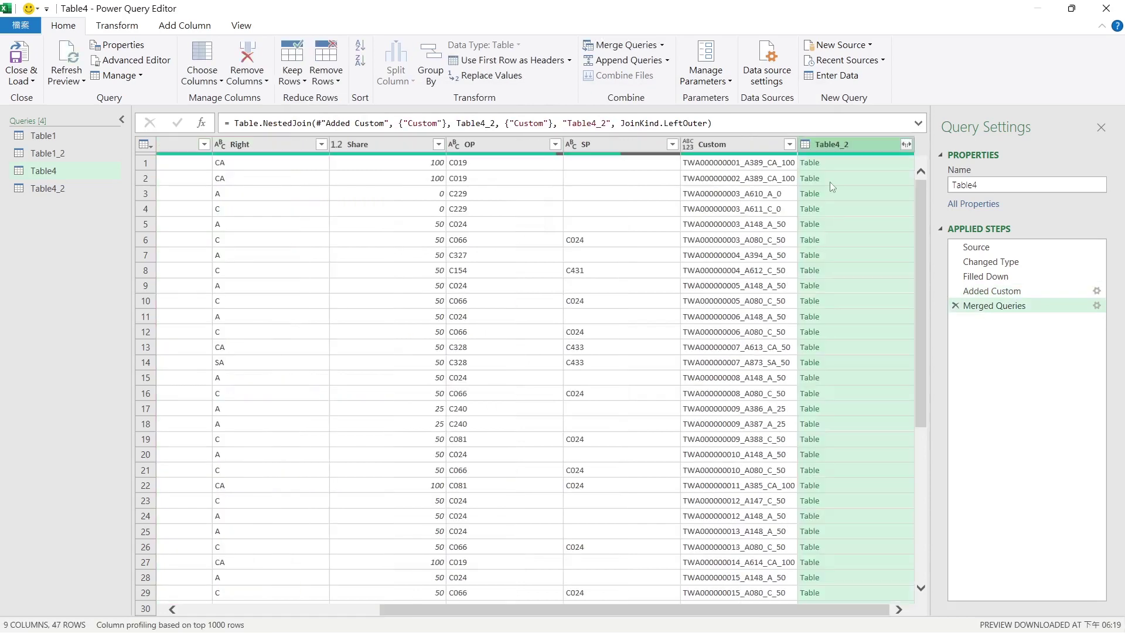
# Expand only the Comment field from the Table4_2 column, then close and load Table4
pyautogui.click(907, 145)
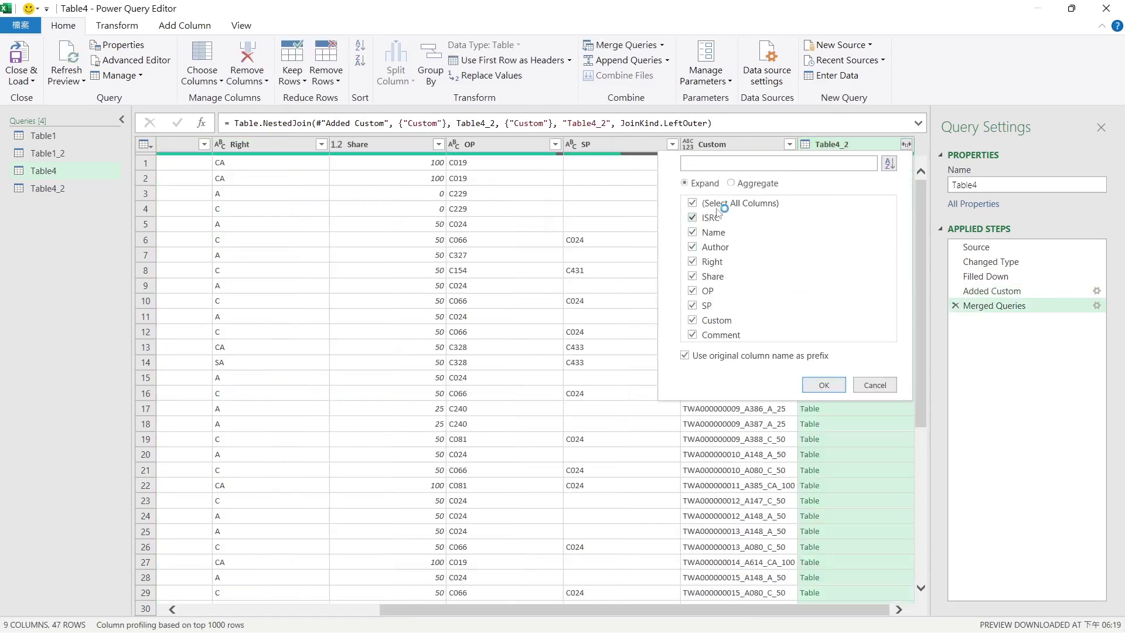
pyautogui.click(693, 203)
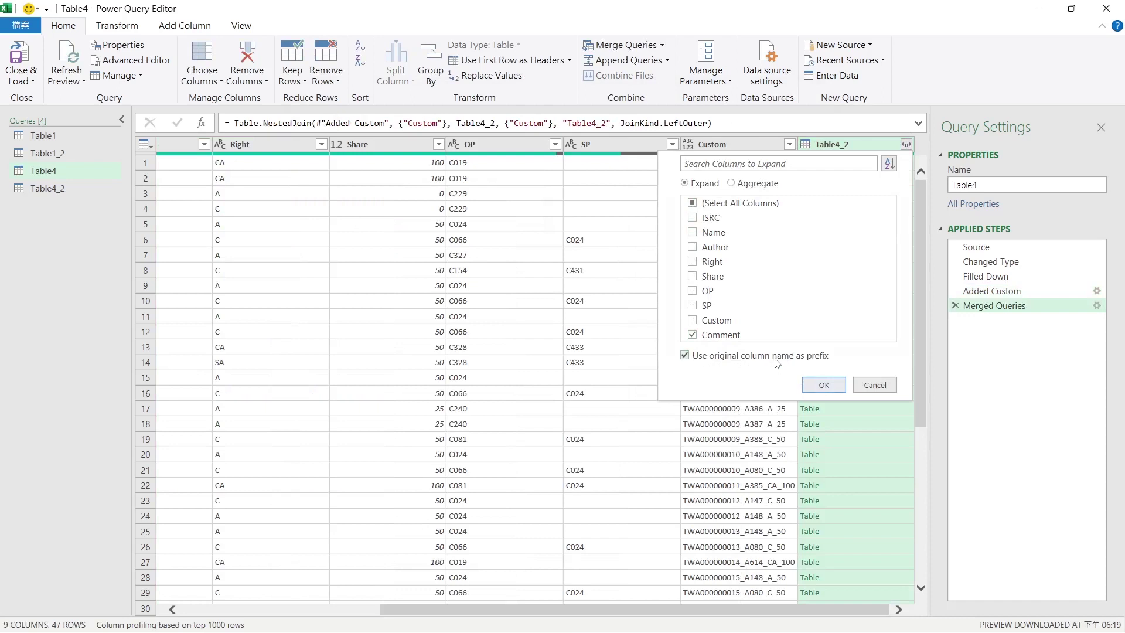
pyautogui.click(812, 388)
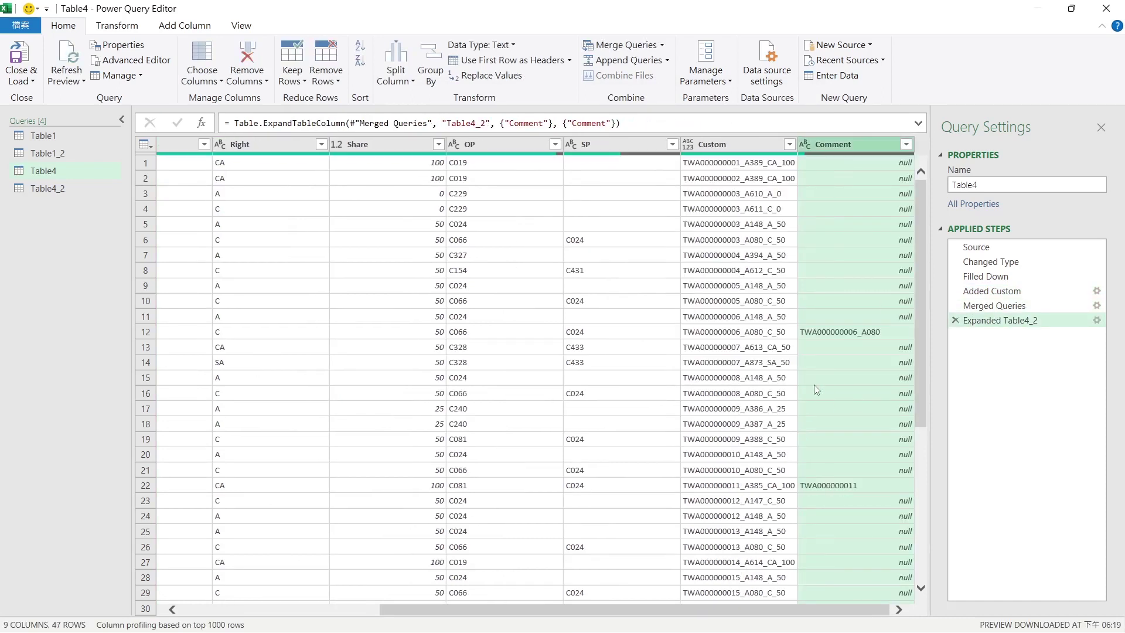
pyautogui.moveTo(877, 616)
pyautogui.mouseDown()
pyautogui.moveTo(886, 615)
pyautogui.moveTo(878, 608)
pyautogui.mouseUp()
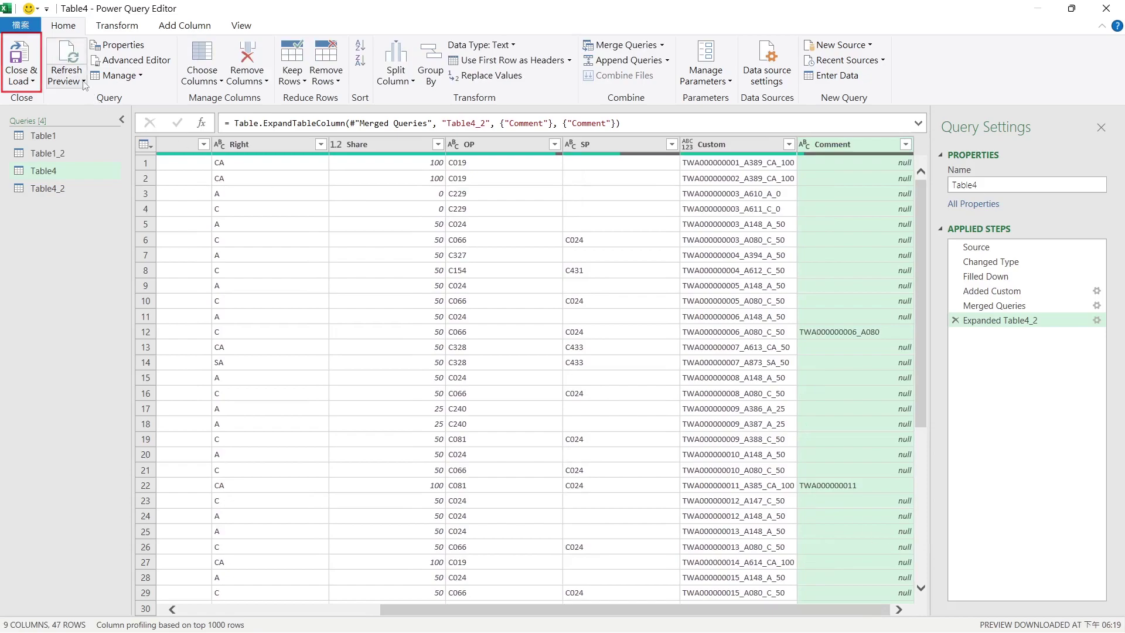
pyautogui.click(20, 62)
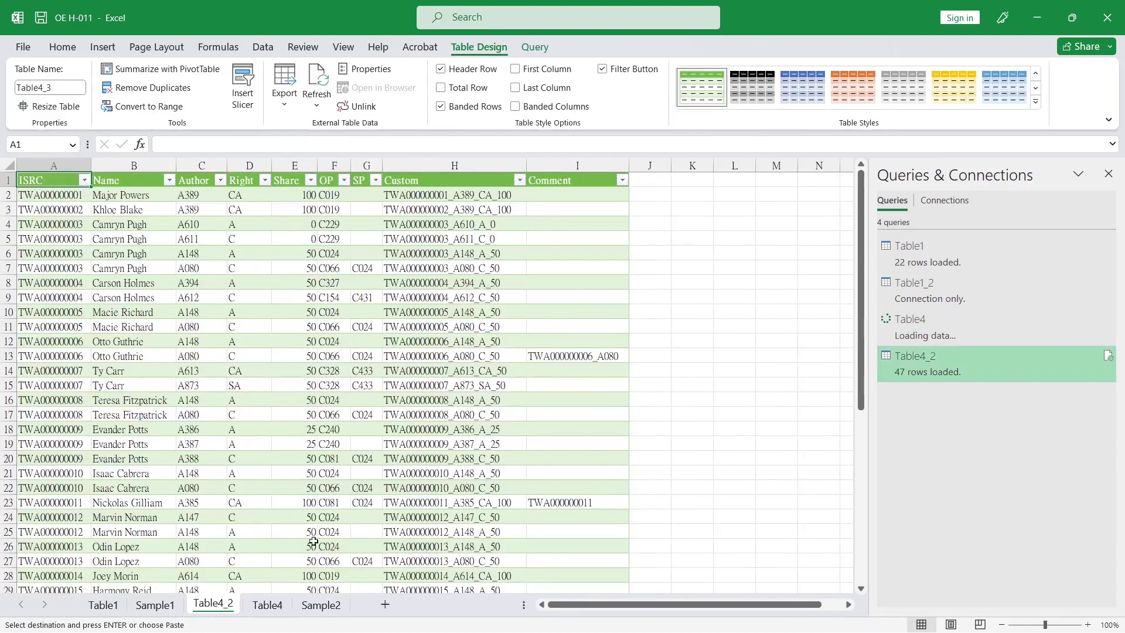
# Check the Comment values on the reloaded Table4 sheet, including row 13
pyautogui.click(279, 610)
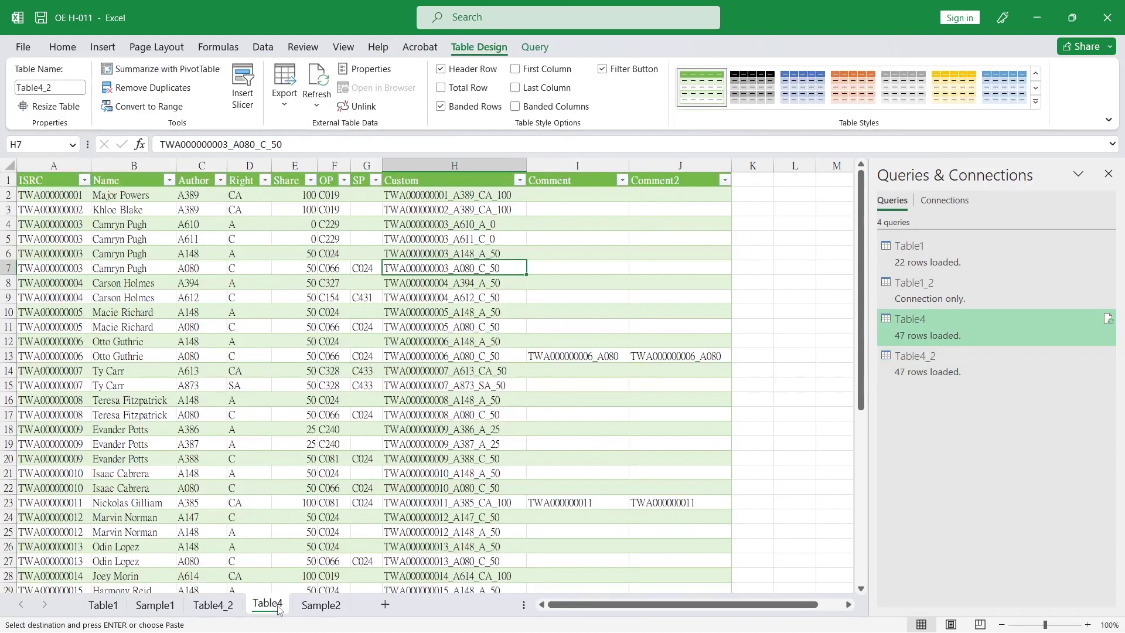
pyautogui.click(543, 415)
pyautogui.click(593, 349)
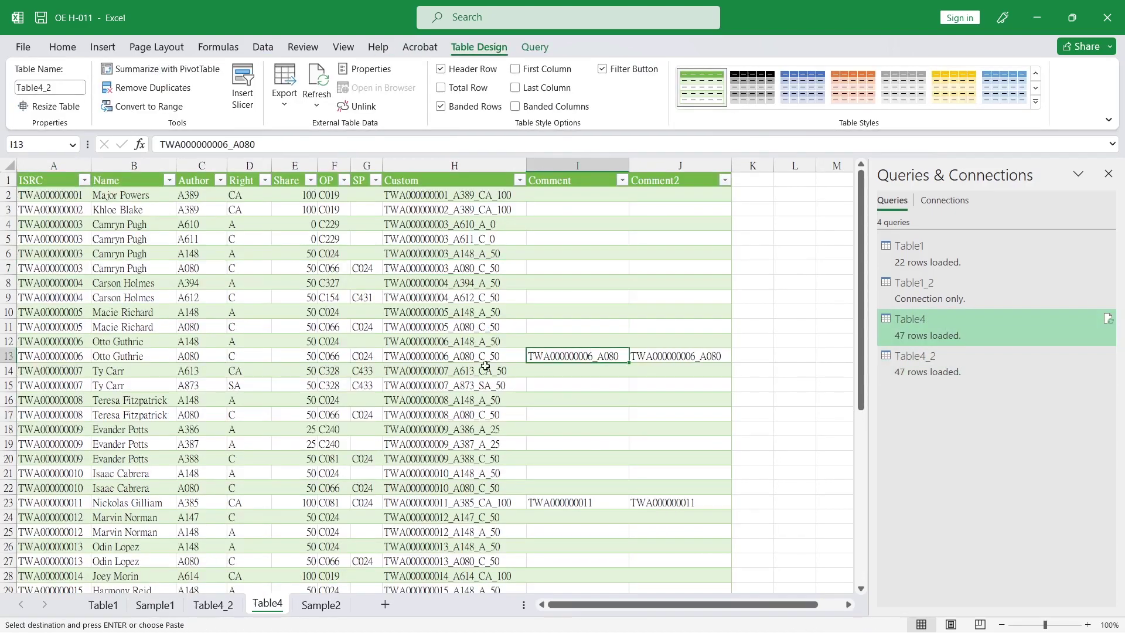
# Change the Table4_2 query's load setting to Only Create Connection, removing its loaded table
pyautogui.click(64, 354)
pyautogui.click(1017, 370)
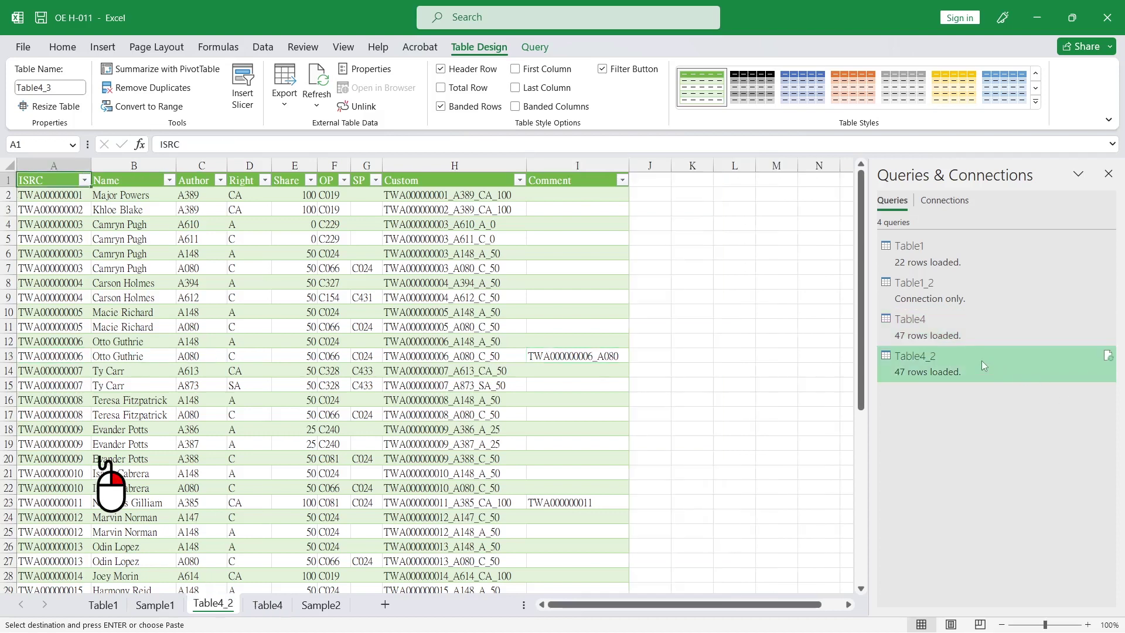
pyautogui.rightClick(983, 360)
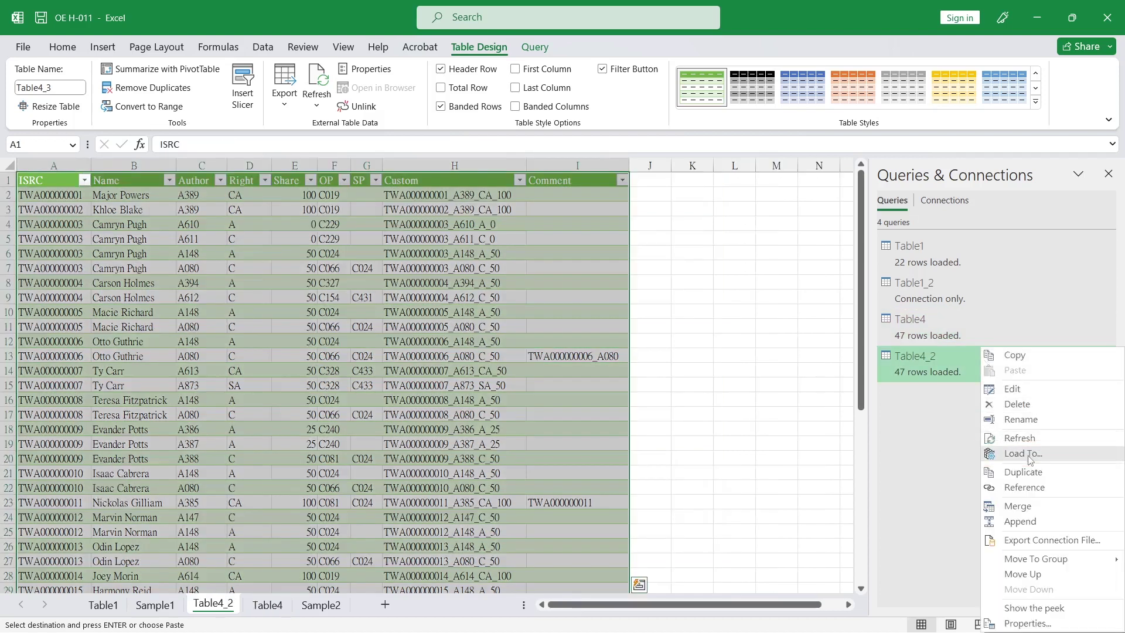
pyautogui.click(1024, 454)
pyautogui.click(346, 359)
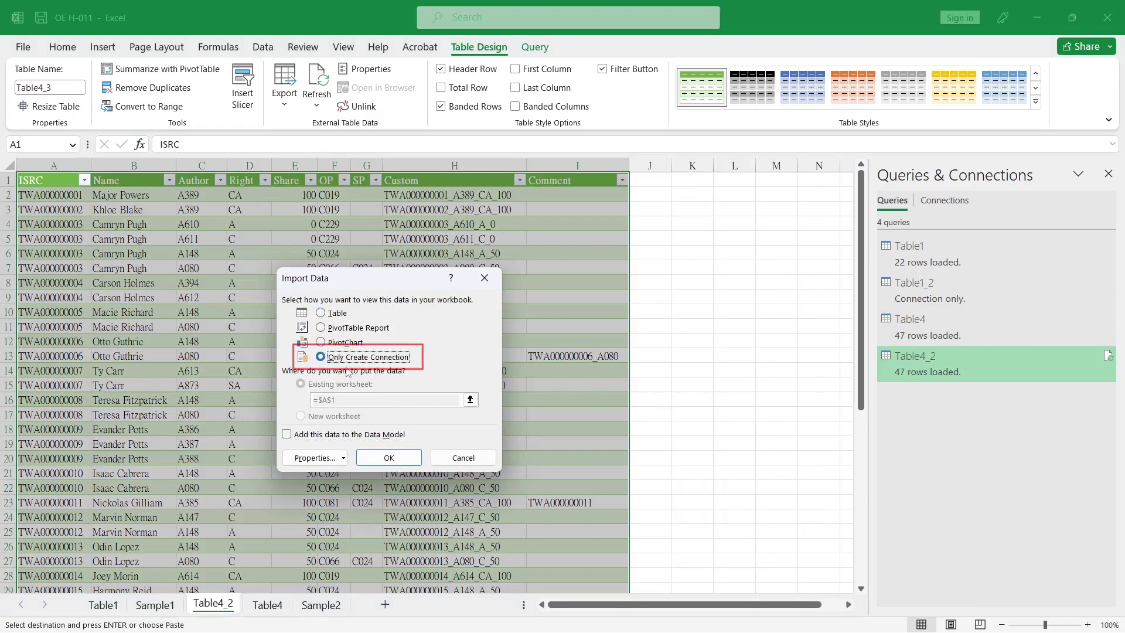
pyautogui.click(396, 459)
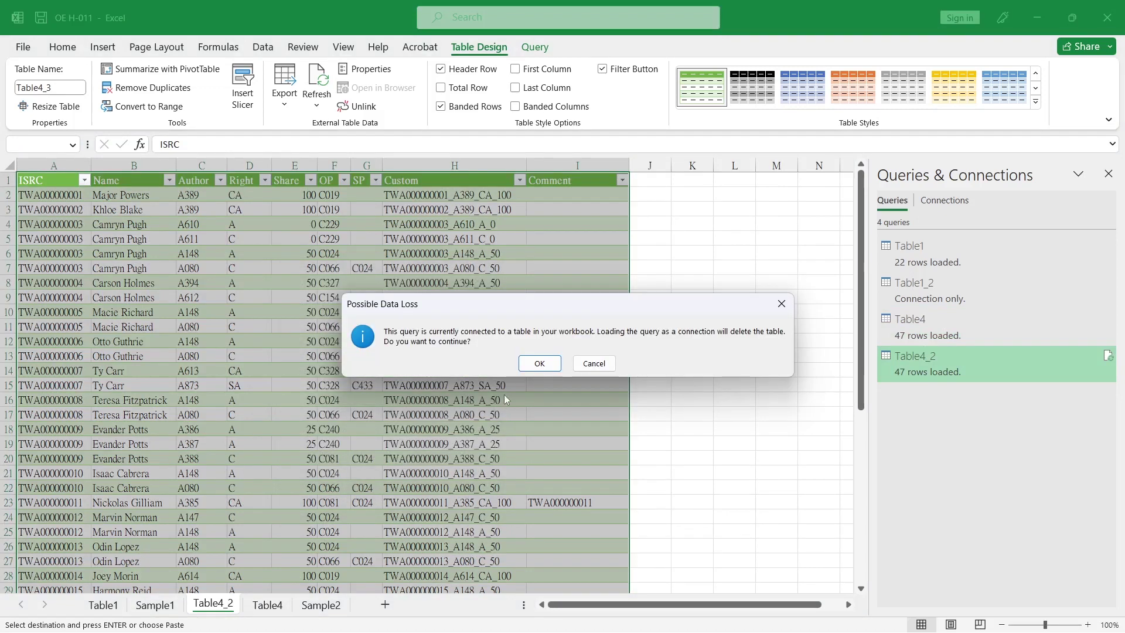
pyautogui.click(537, 364)
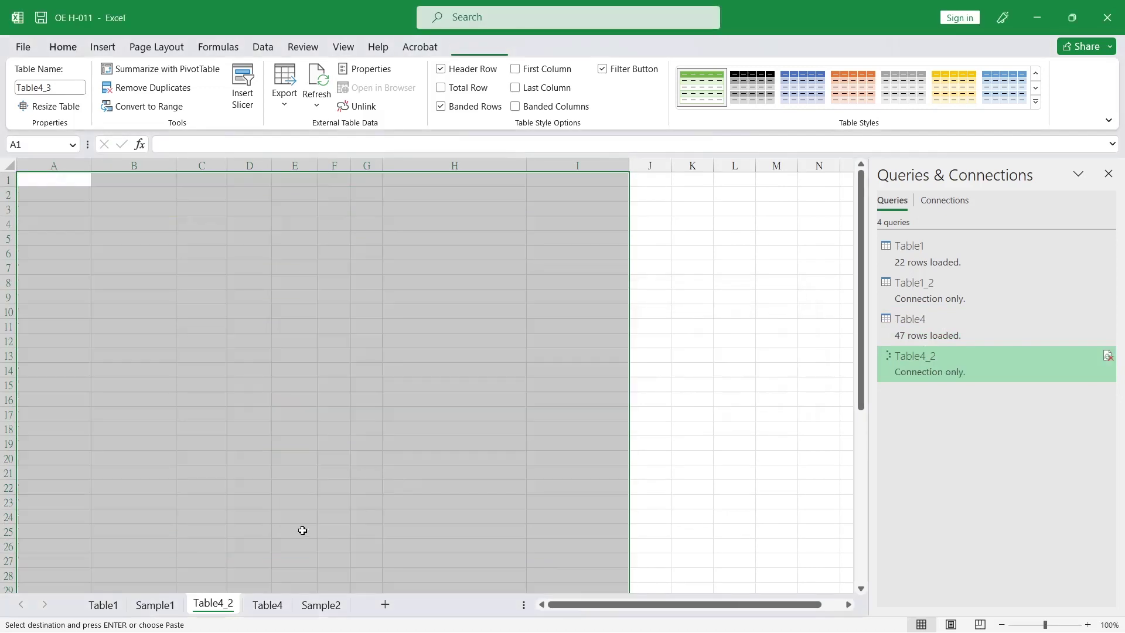
# Delete the now-empty Table4_2 worksheet
pyautogui.rightClick(219, 608)
pyautogui.click(262, 426)
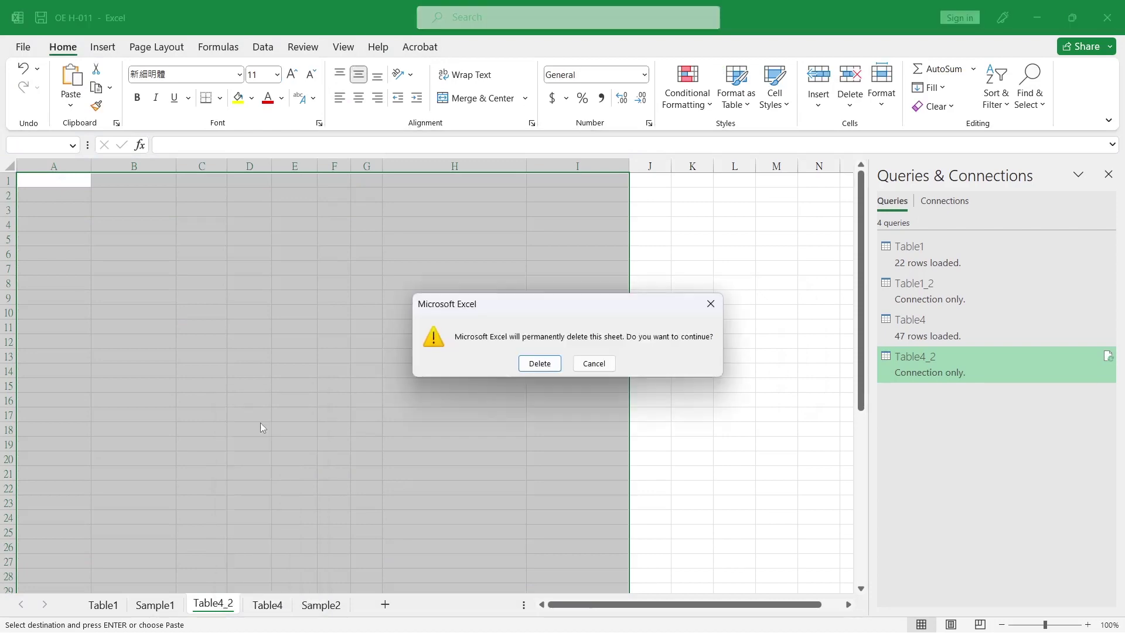
pyautogui.click(540, 363)
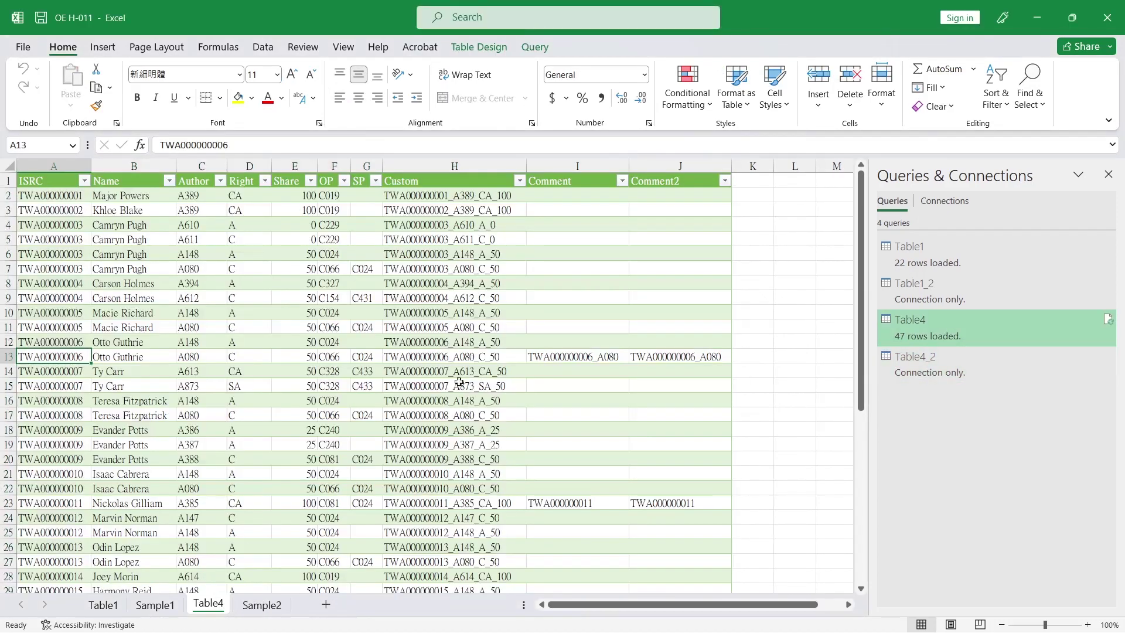
# Delete the Comment2 column (column J) from Table4
pyautogui.click(459, 384)
pyautogui.click(556, 359)
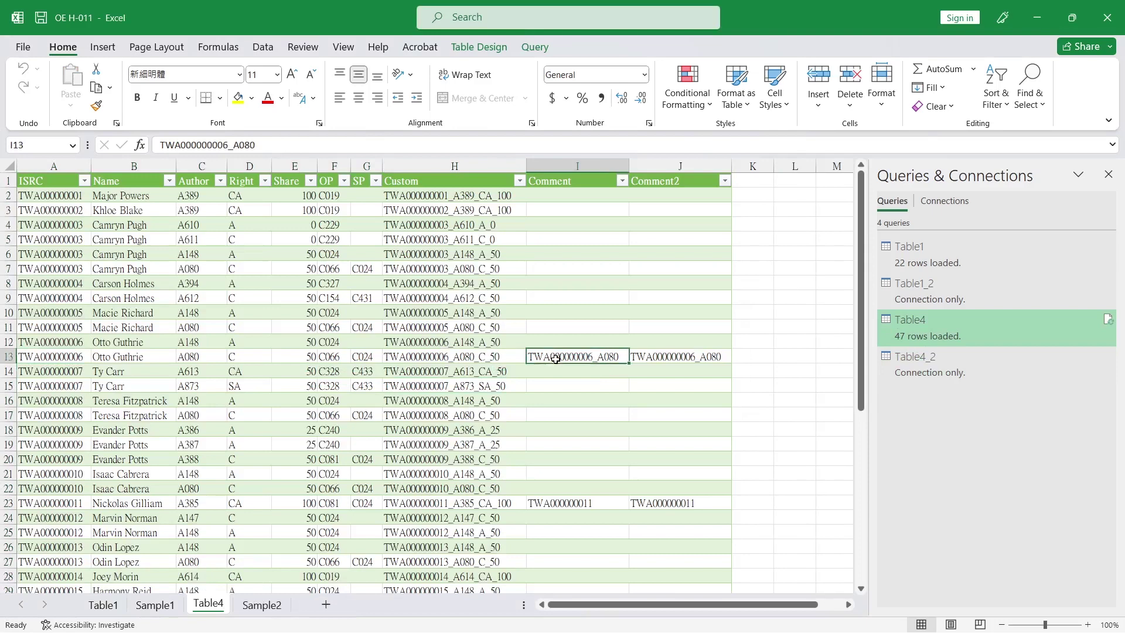
pyautogui.click(671, 165)
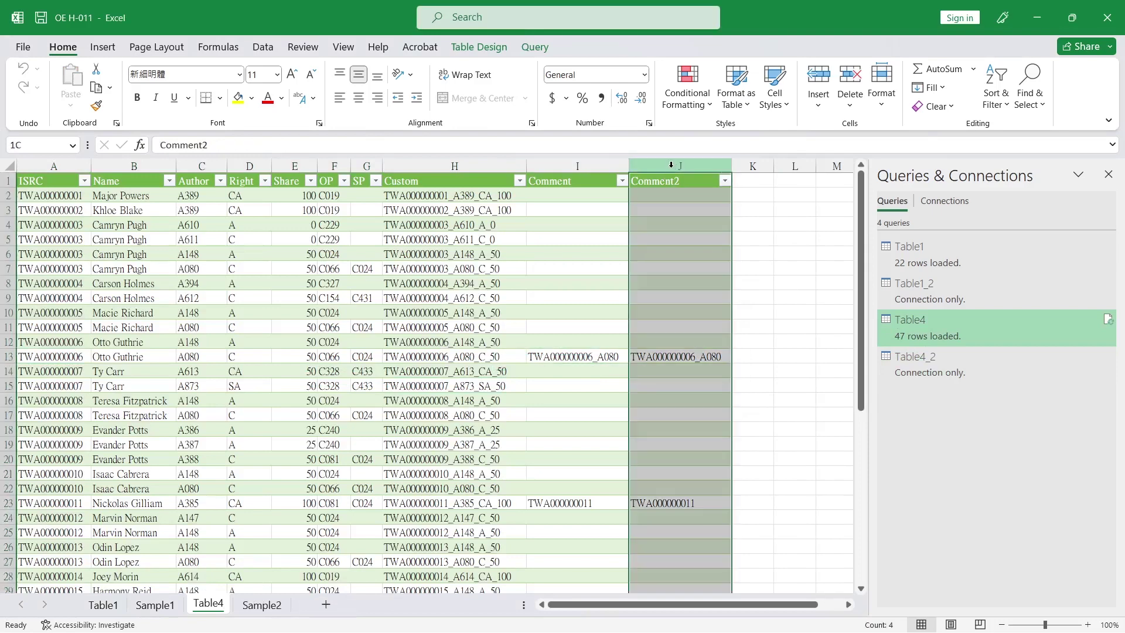
pyautogui.rightClick(672, 165)
pyautogui.press('Escape')
pyautogui.hotkey('ctrl', '-')
# Hide the Custom column so Comment follows SP, then review Comment values in rows 13 and 23
pyautogui.click(454, 165)
pyautogui.rightClick(445, 165)
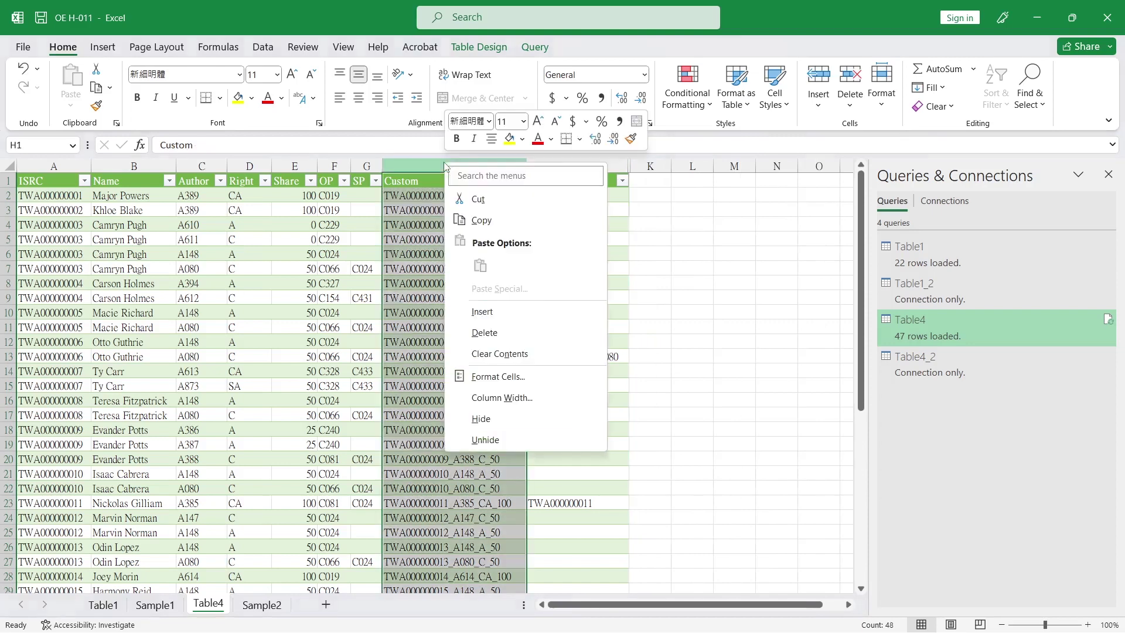
pyautogui.click(481, 418)
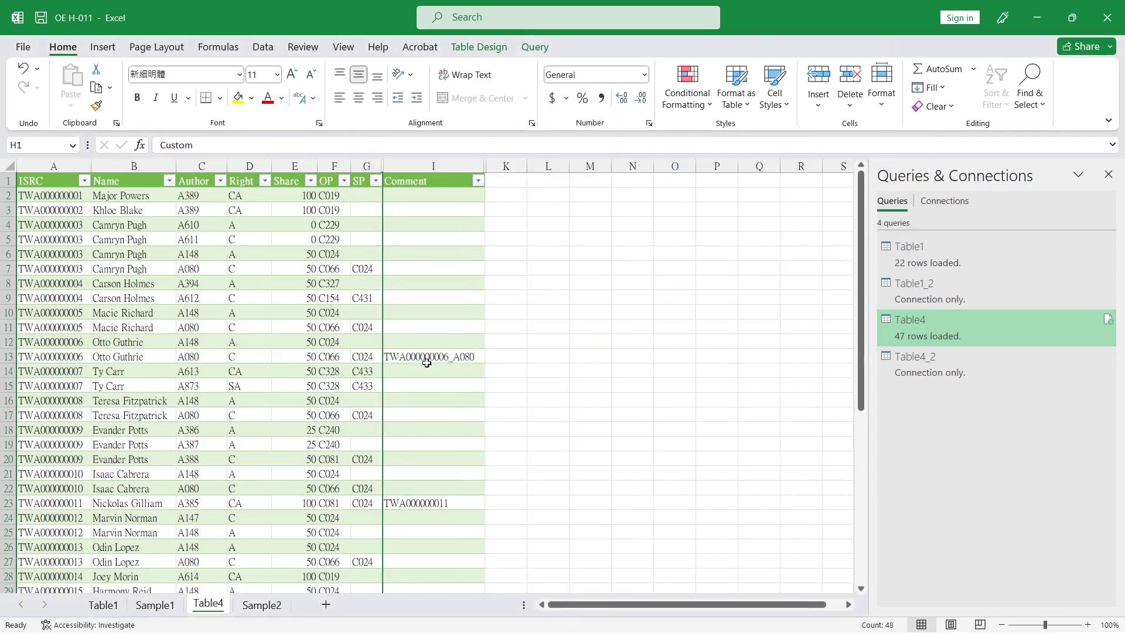
pyautogui.click(428, 360)
pyautogui.click(429, 503)
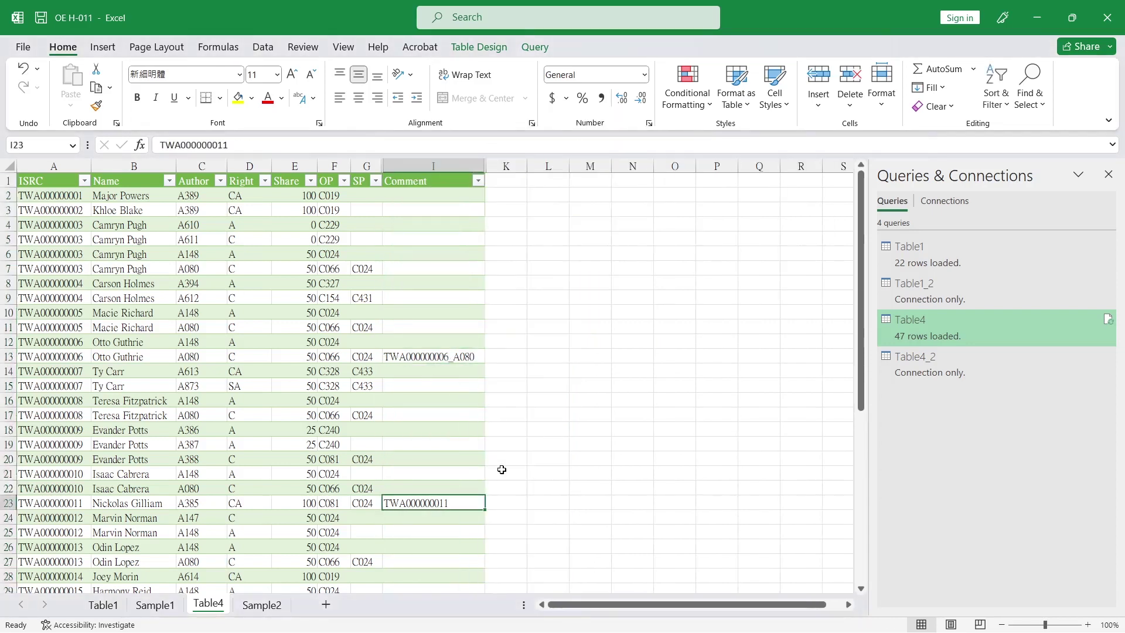
pyautogui.scroll(-4, 502, 469)
pyautogui.scroll(-1, 503, 468)
pyautogui.scroll(2, 502, 468)
pyautogui.scroll(1, 502, 468)
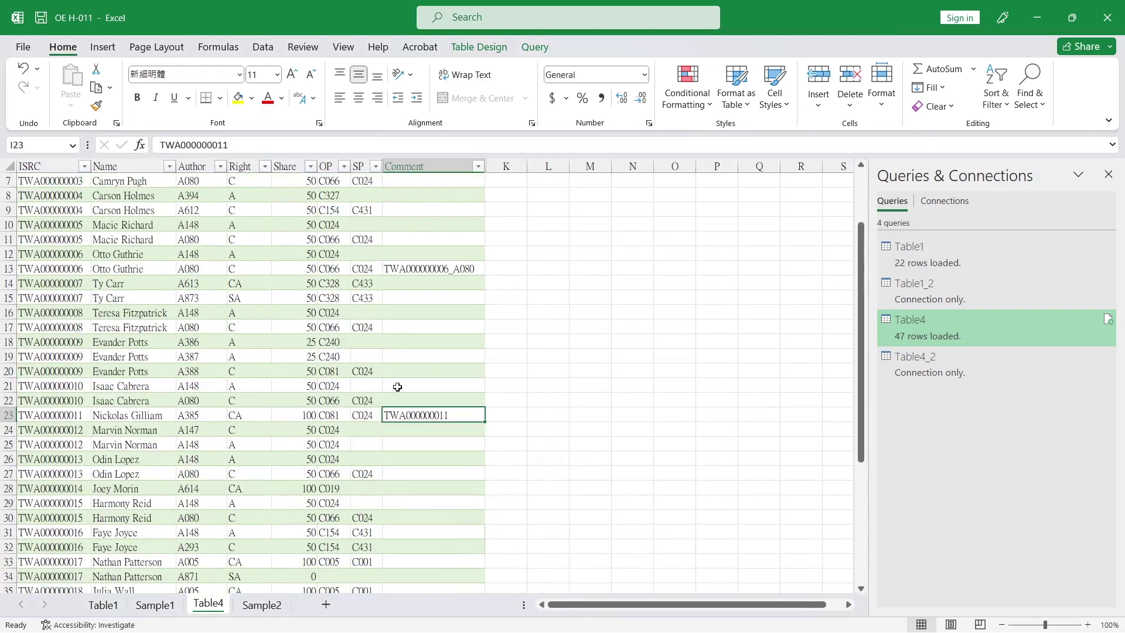
pyautogui.click(21, 342)
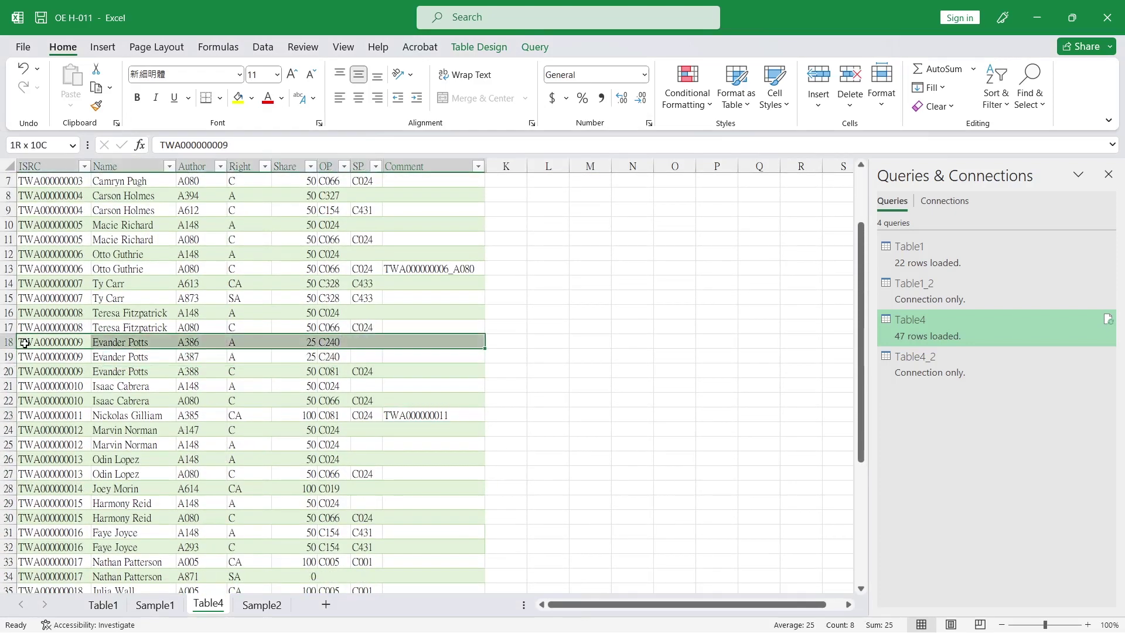
# On the Sample2 sheet, delete rows 16–17 holding TWA000000008
pyautogui.click(17, 311)
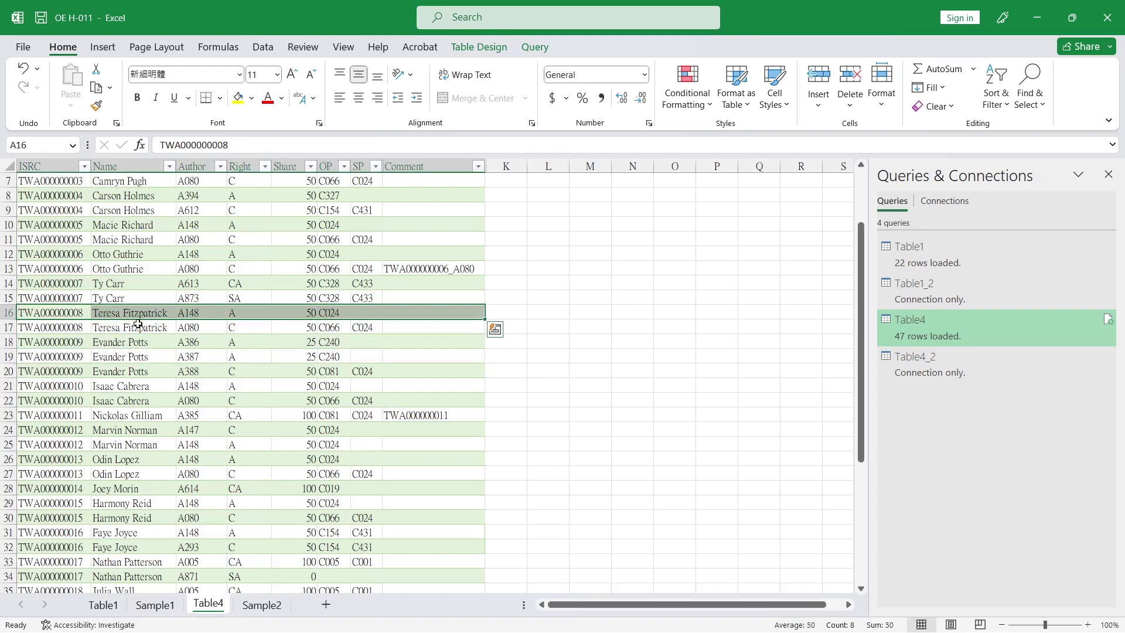
pyautogui.click(262, 606)
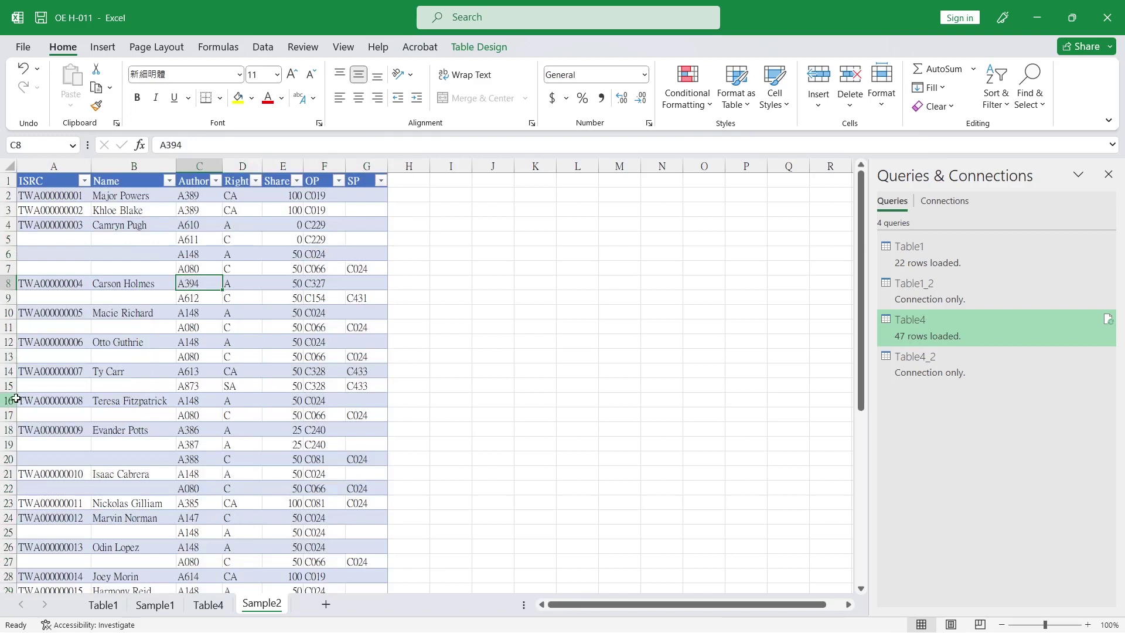
pyautogui.moveTo(15, 399); pyautogui.dragTo(16, 415)
pyautogui.rightClick(69, 412)
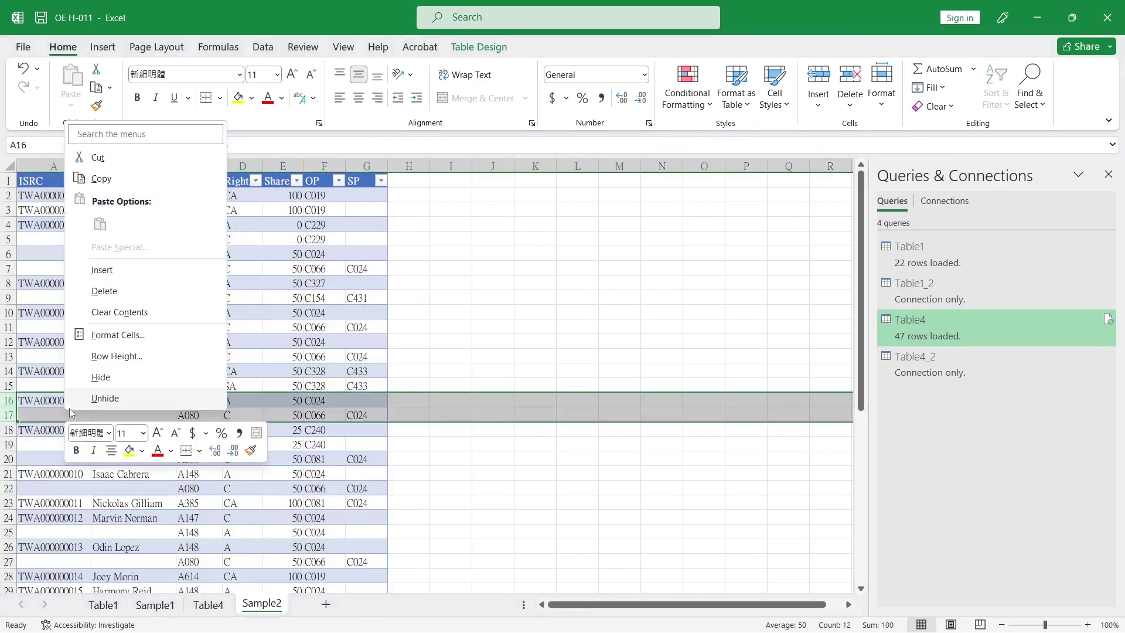
pyautogui.click(117, 293)
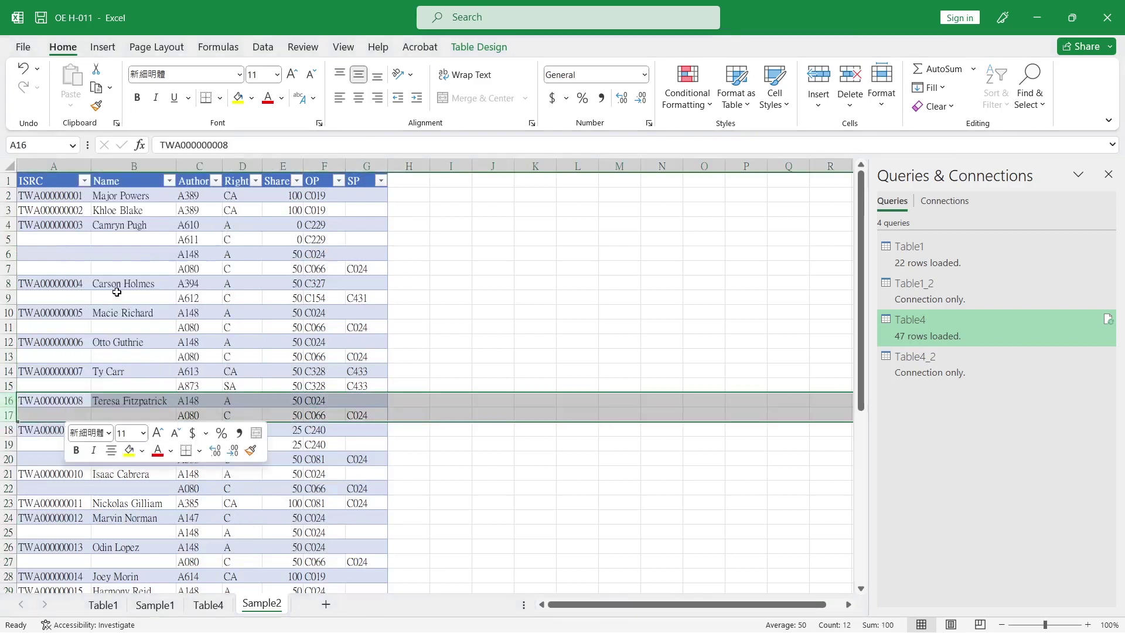
# Delete row 26 (TWA000000014) from Sample2 and return to the Table4 sheet
pyautogui.click(110, 530)
pyautogui.scroll(-3, 109, 510)
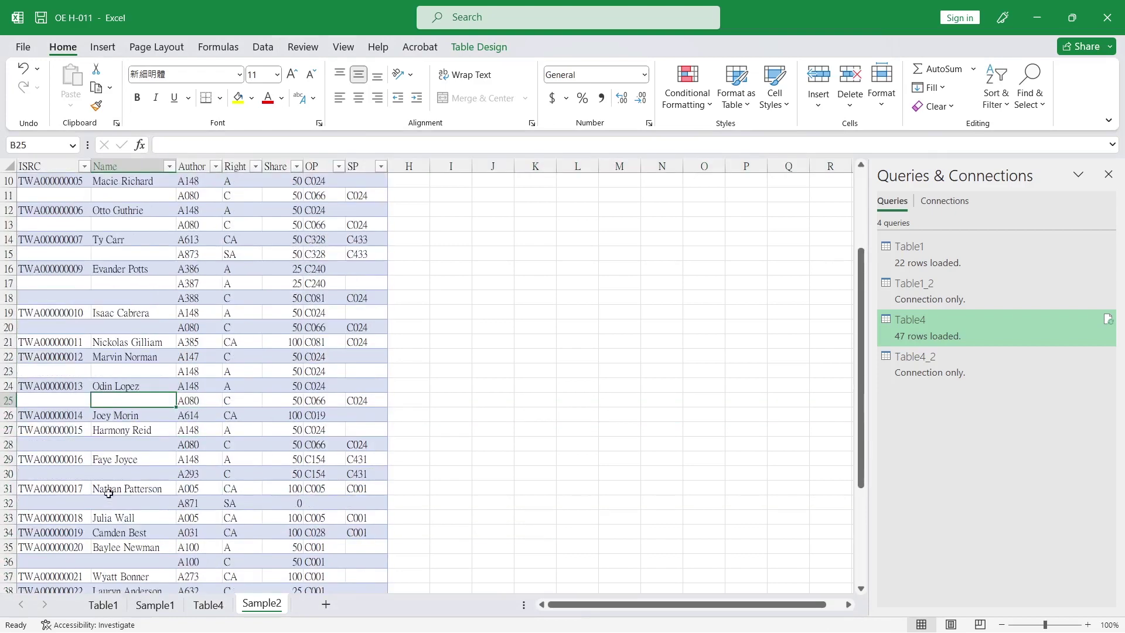
pyautogui.click(9, 417)
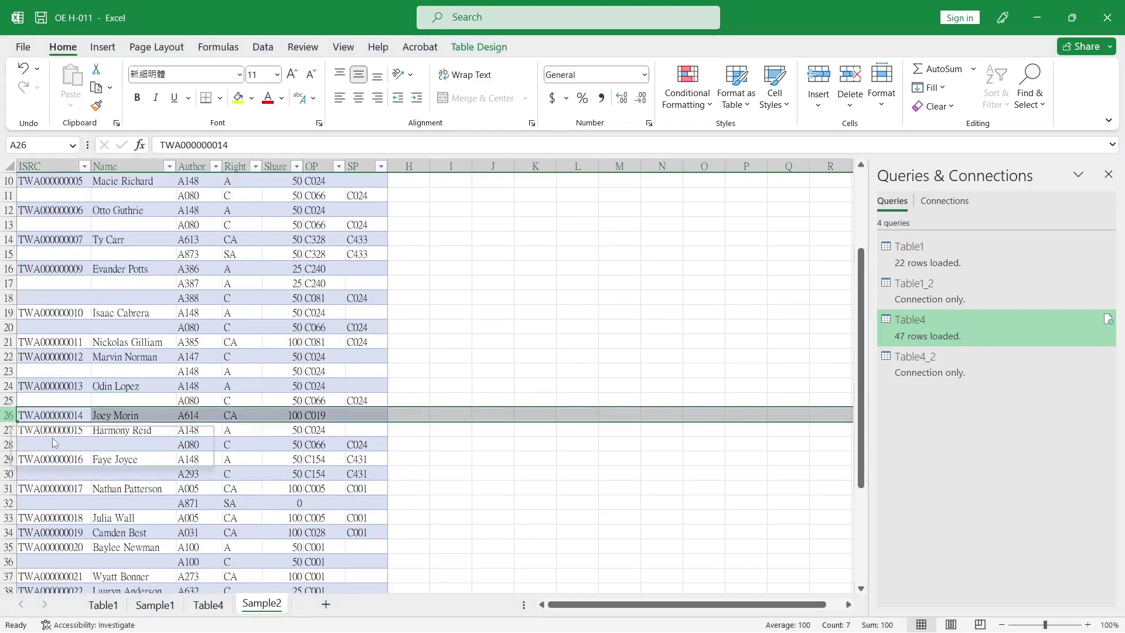
pyautogui.rightClick(8, 417)
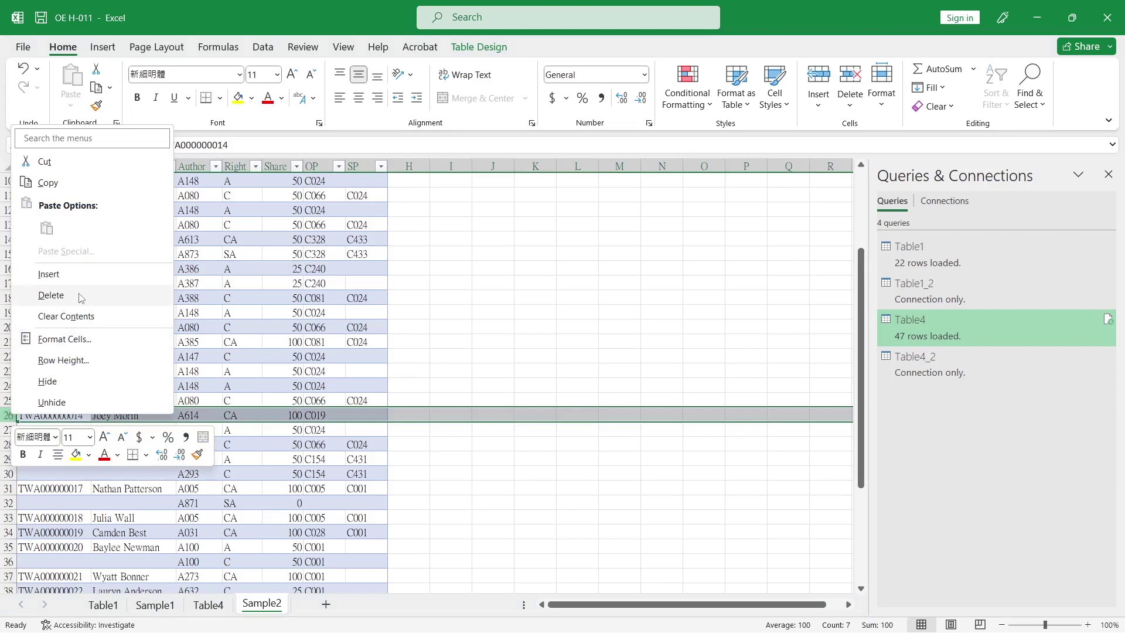
pyautogui.click(78, 293)
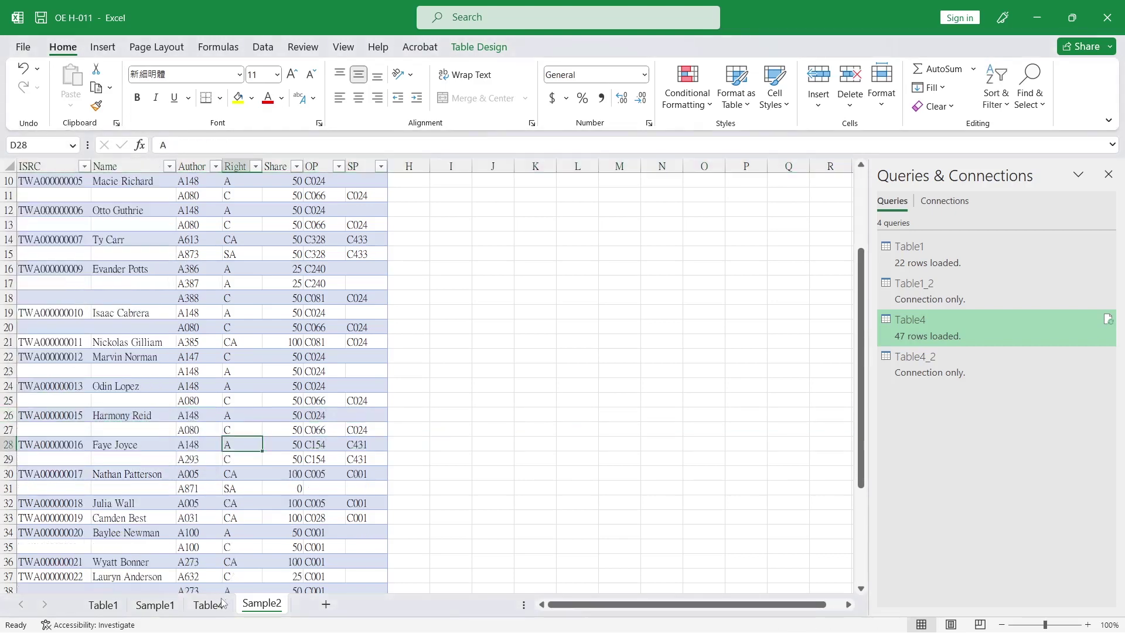
pyautogui.click(218, 604)
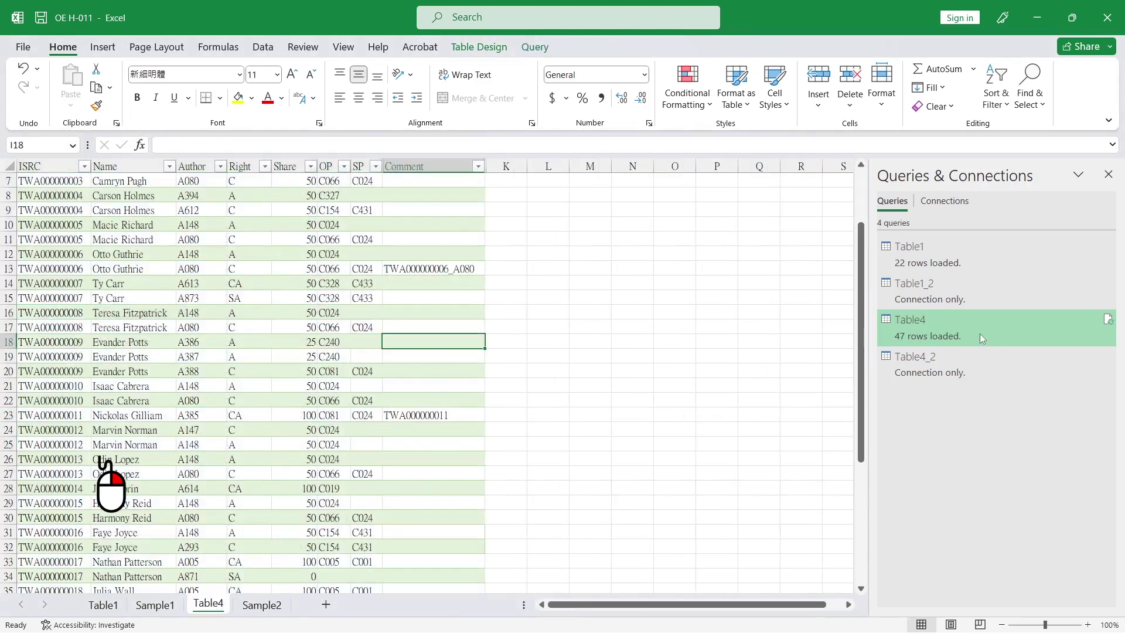
# Refresh the Table4 query and verify the Comment values in rows 16, 21 and 36
pyautogui.rightClick(980, 333)
pyautogui.click(1022, 427)
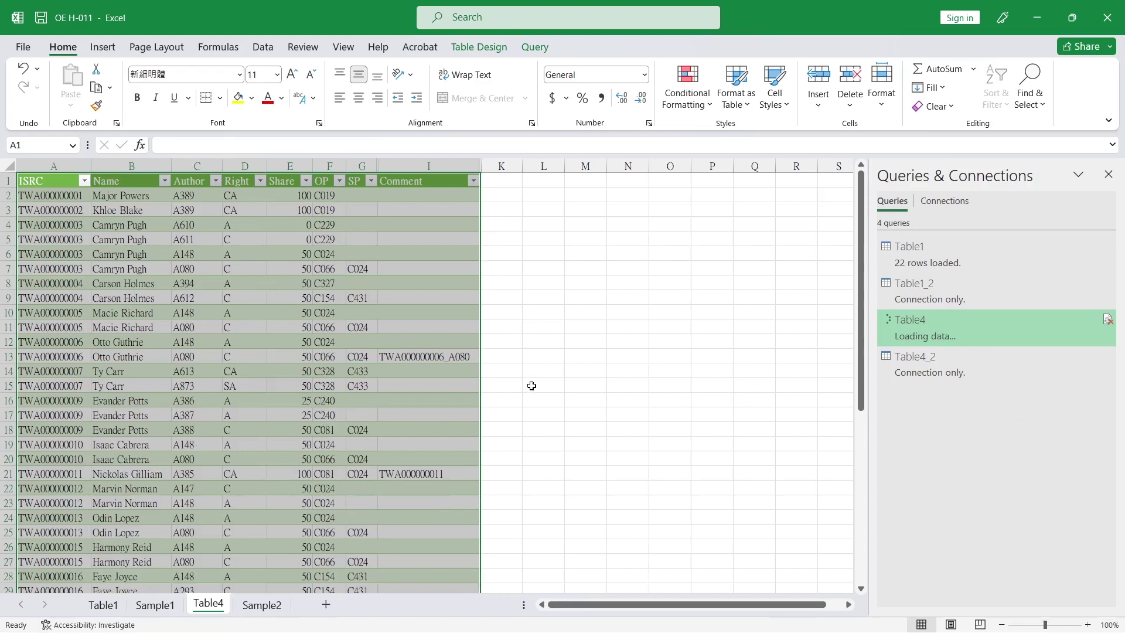
pyautogui.click(425, 400)
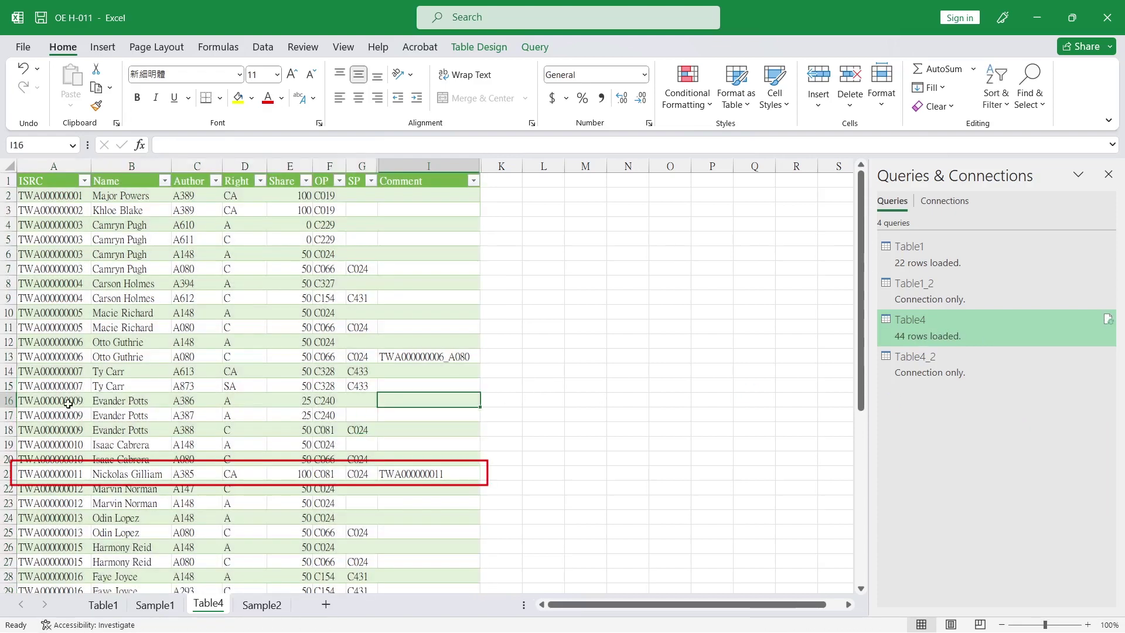
pyautogui.click(438, 473)
pyautogui.scroll(-2, 437, 473)
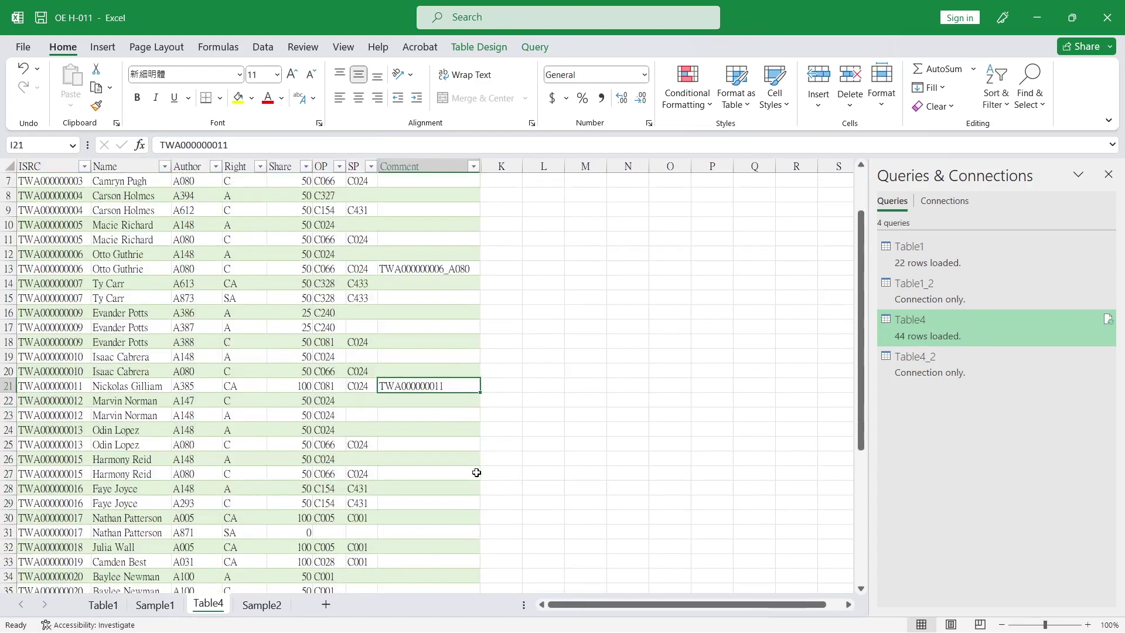
pyautogui.scroll(-1, 438, 473)
pyautogui.scroll(-2, 440, 472)
pyautogui.click(441, 470)
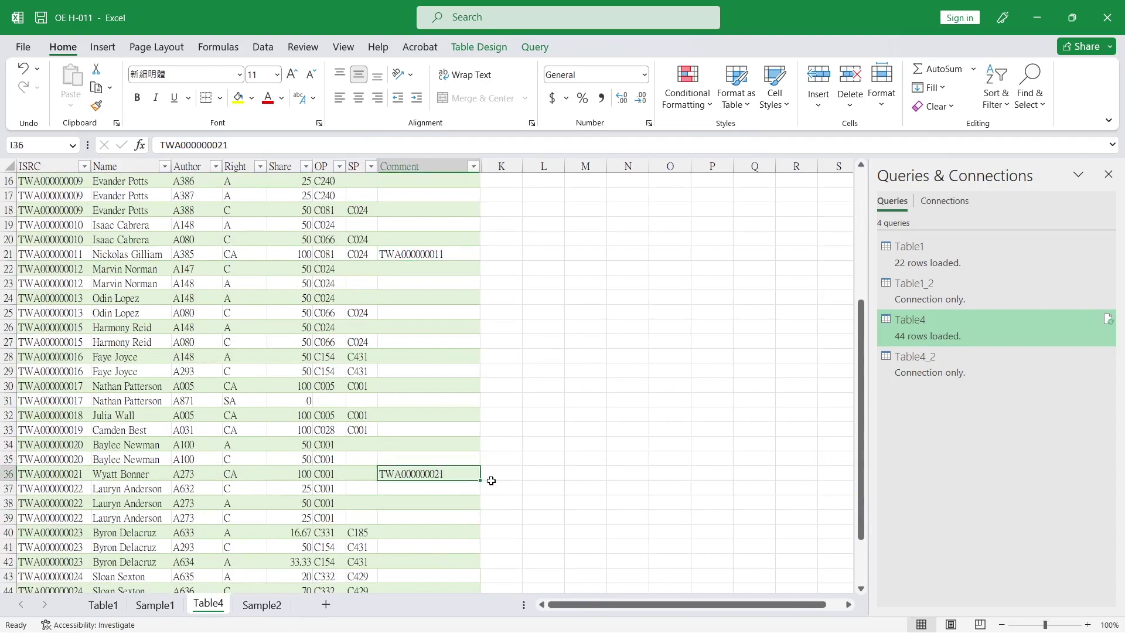